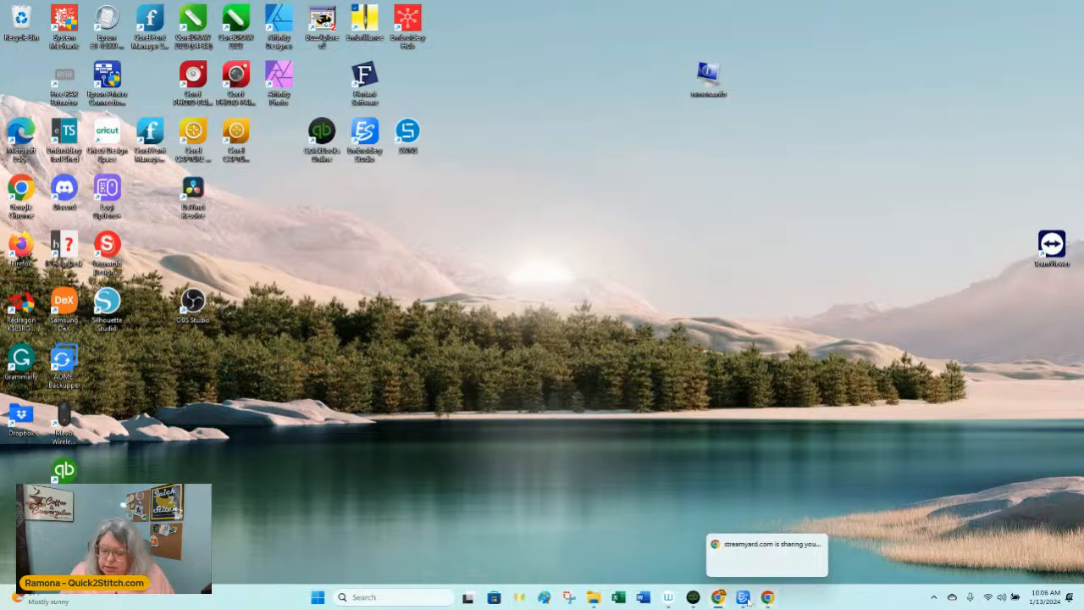
Step: Switch to the Chrome browser, go to embrilliance.com and open its Downloads / Updates page
left_click(733, 549)
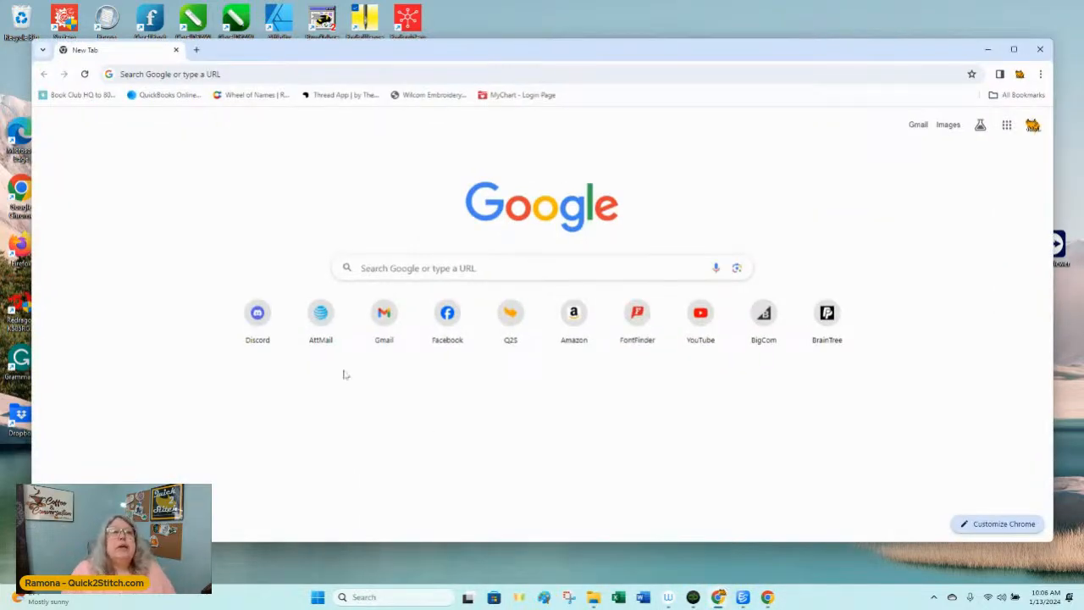
left_click(229, 76)
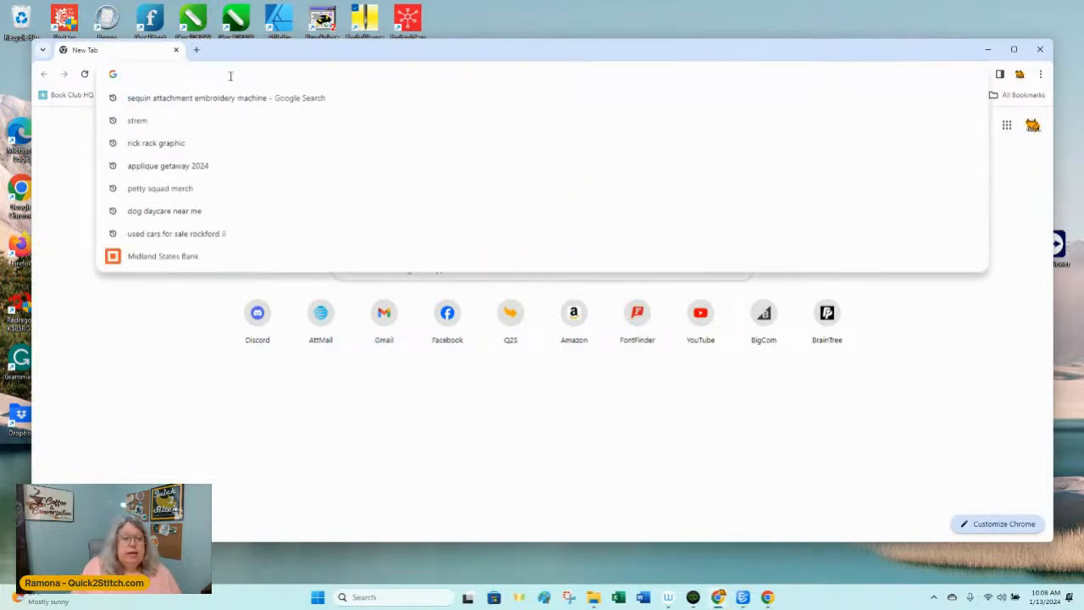
type("embri")
key("Return")
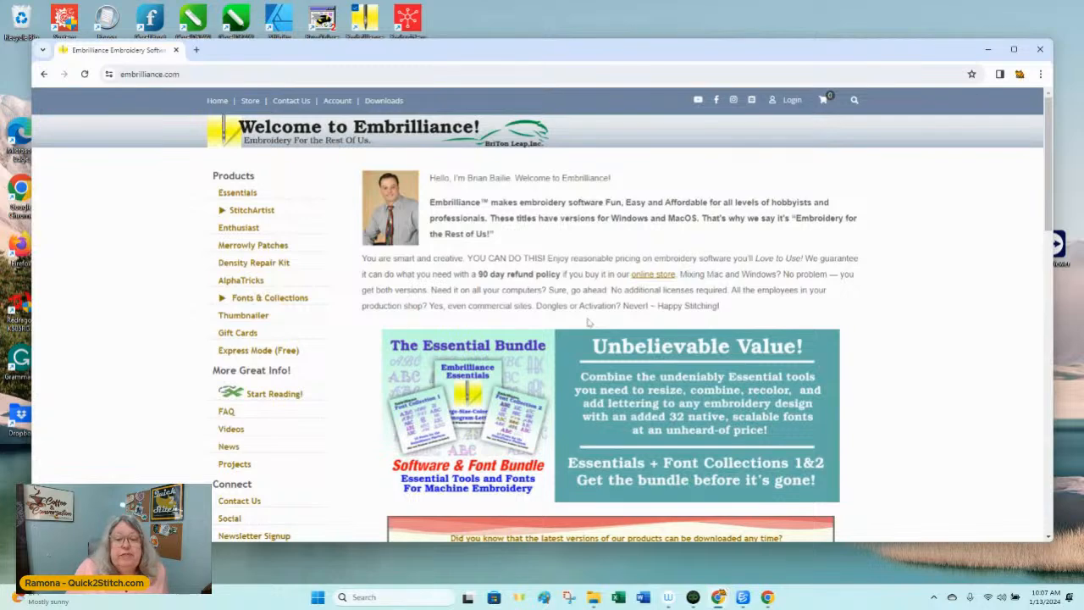
left_click_drag(507, 52, 495, 27)
left_click(366, 81)
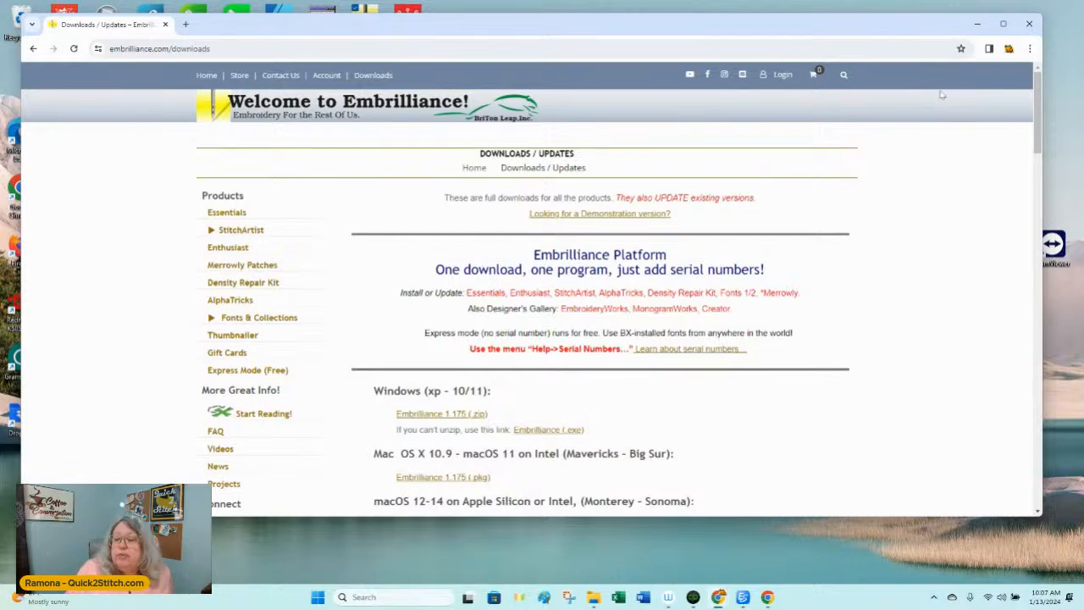
Step: Minimize the browser, launch Embrilliance in Express Mode without entering serial numbers, and dismiss the serial number requests for individual font items
left_click(978, 31)
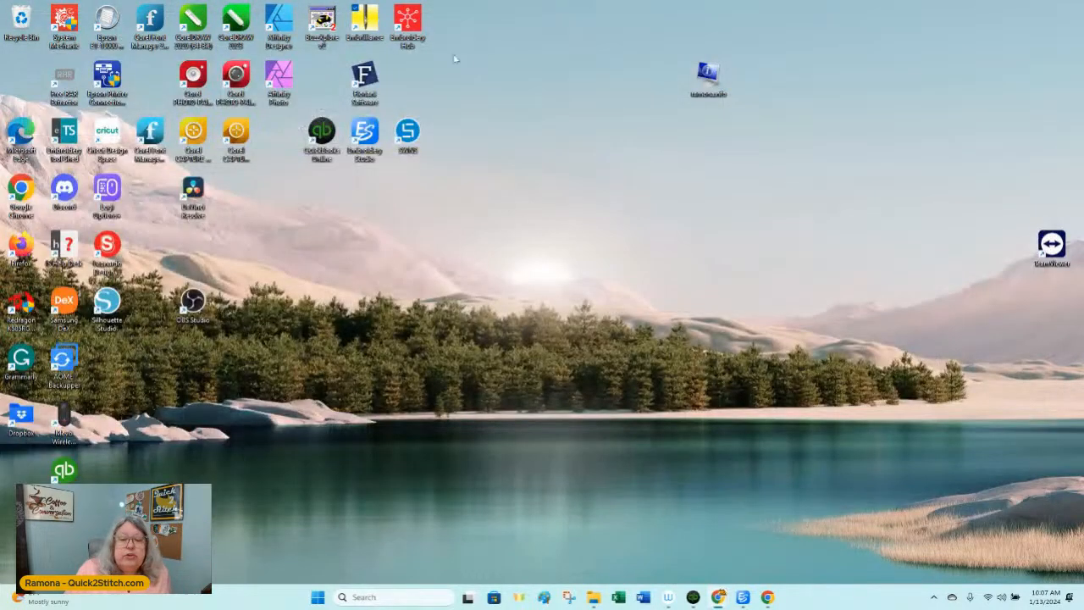
double_click(365, 19)
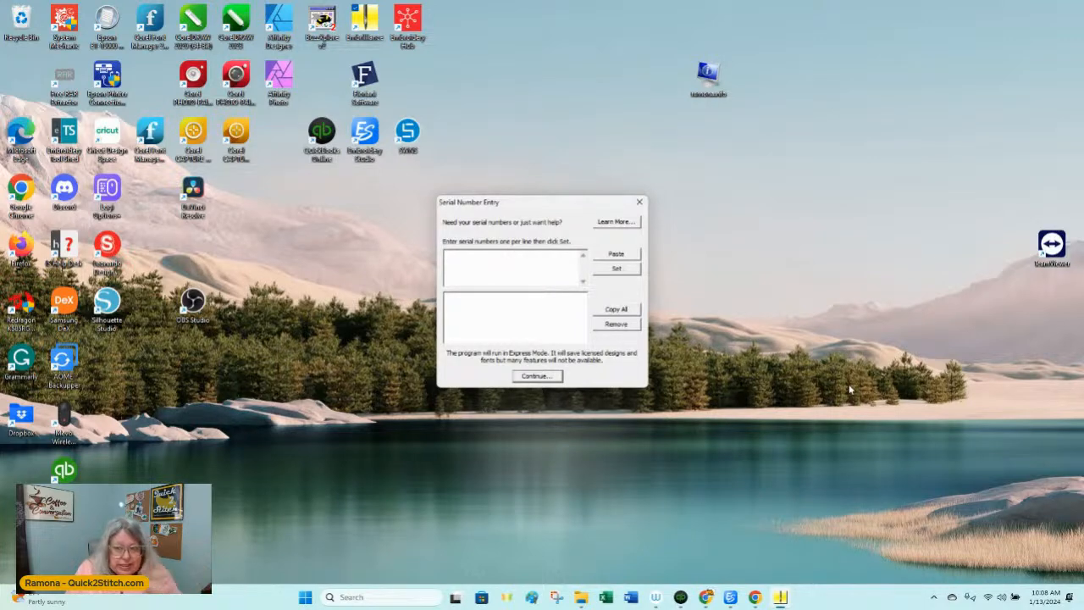
left_click(531, 378)
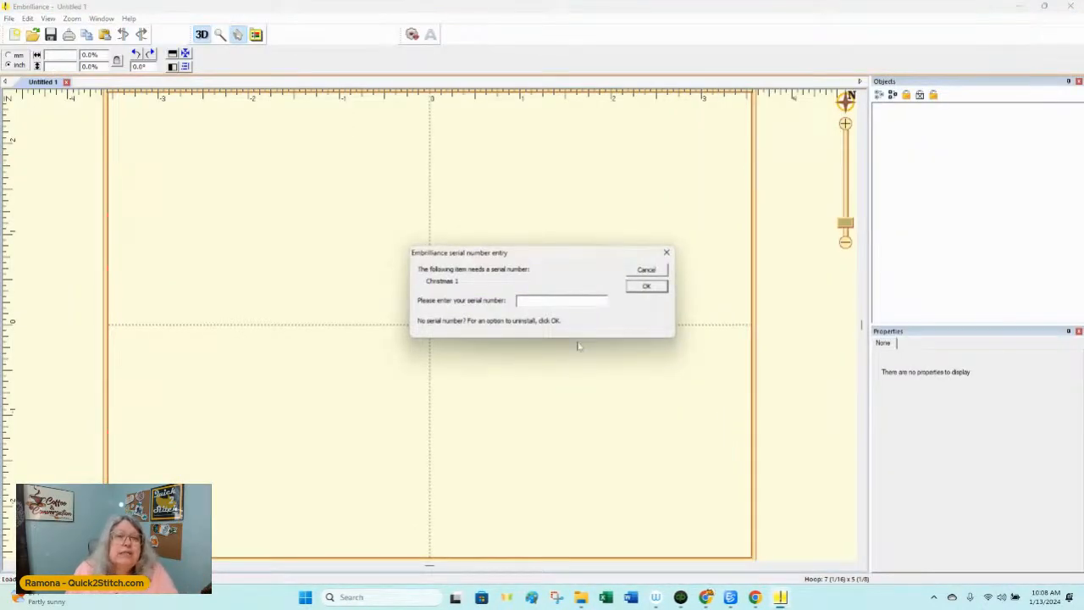
left_click(646, 286)
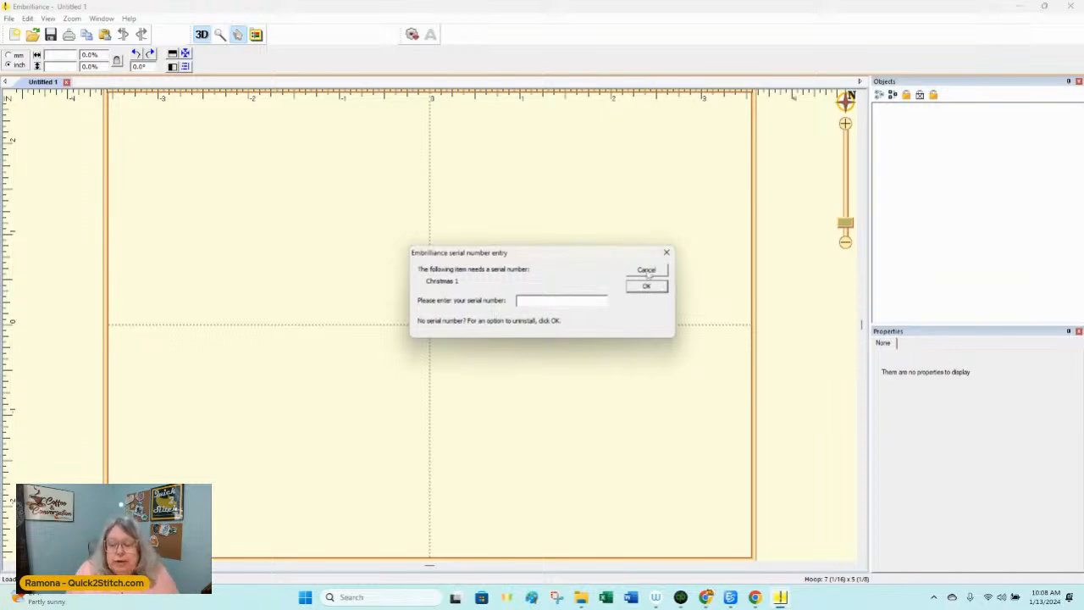
left_click(649, 273)
left_click(648, 273)
left_click(648, 273)
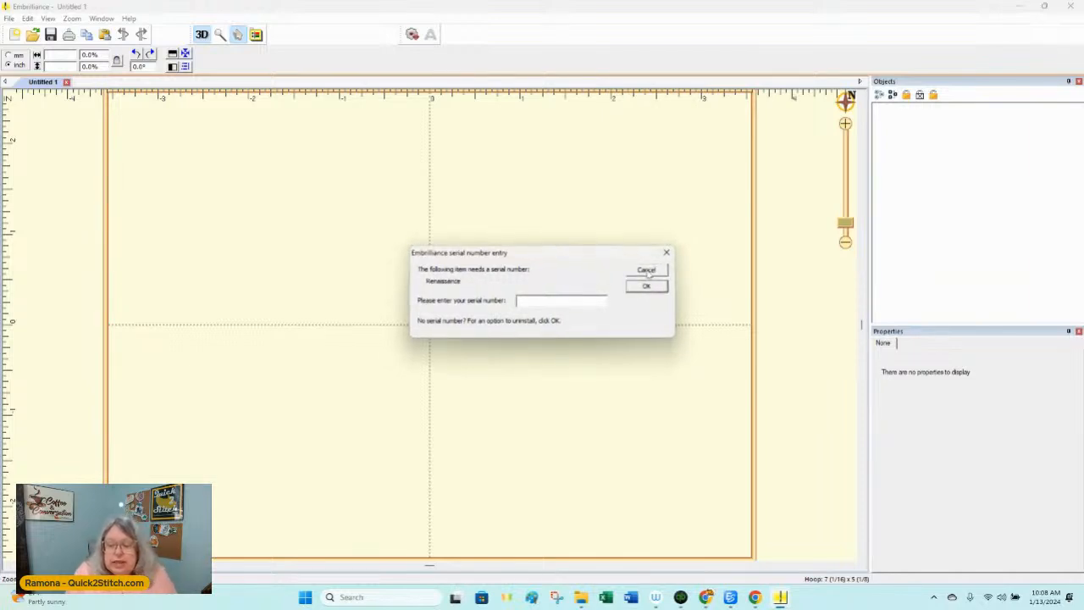
left_click(649, 273)
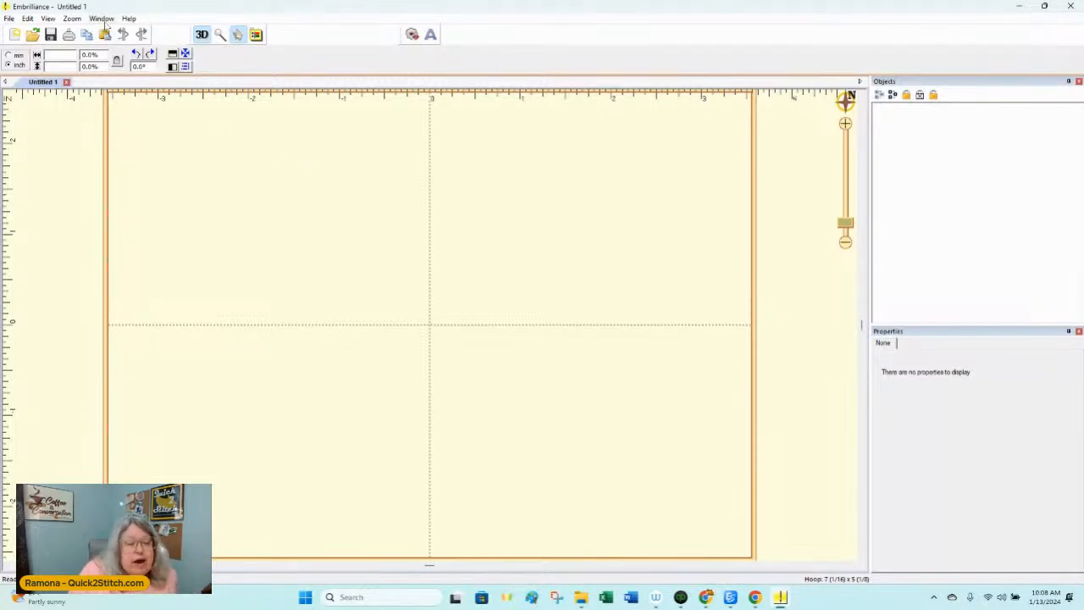
Step: Open the Serial Number Entry window to review where serial numbers are added, and close it without entering any
left_click(131, 19)
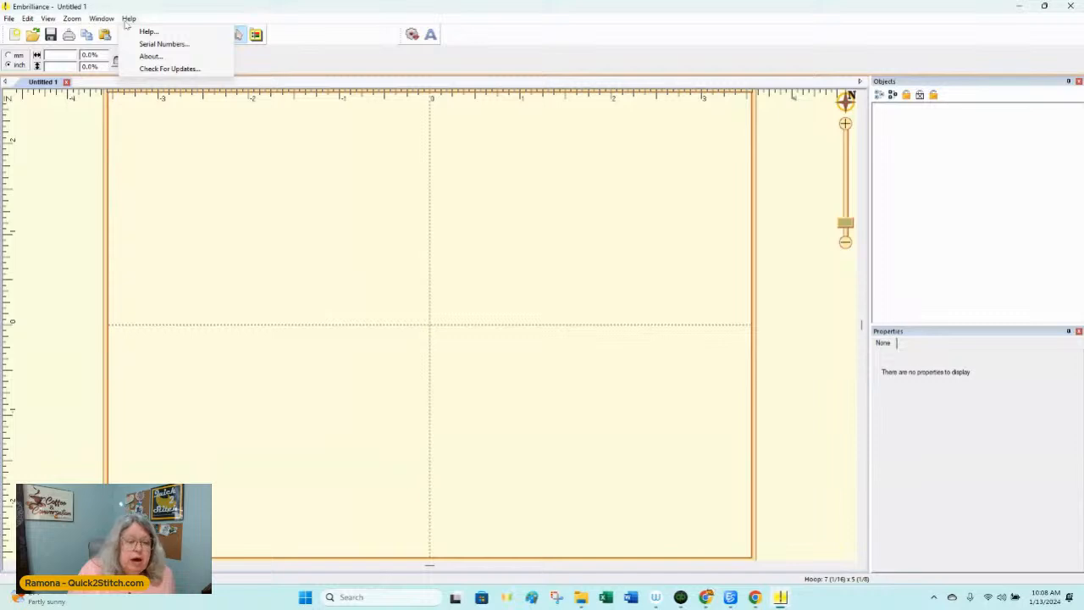
left_click(161, 44)
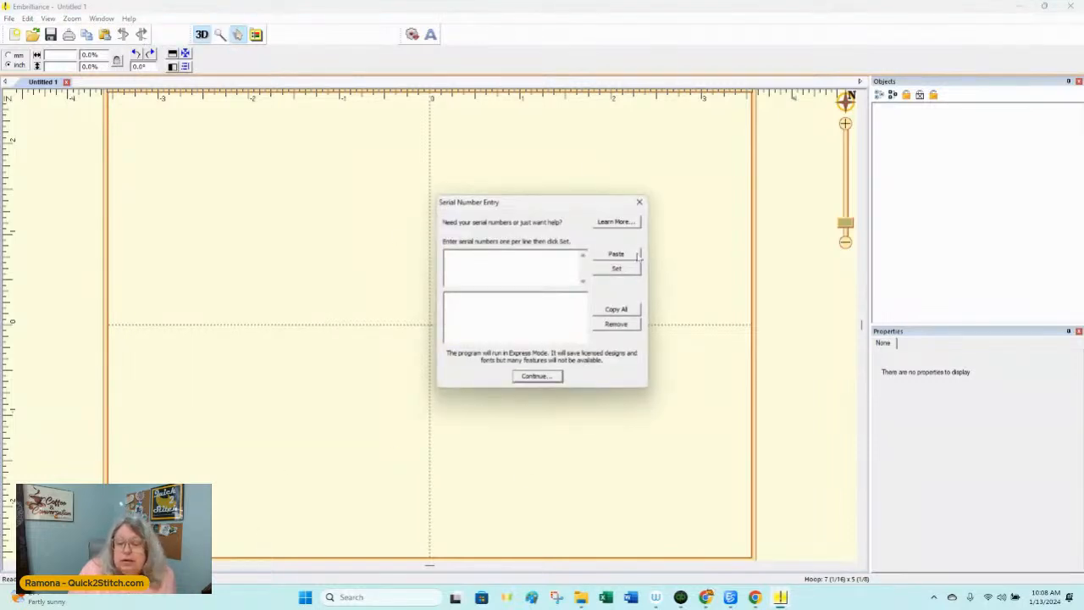
left_click(637, 204)
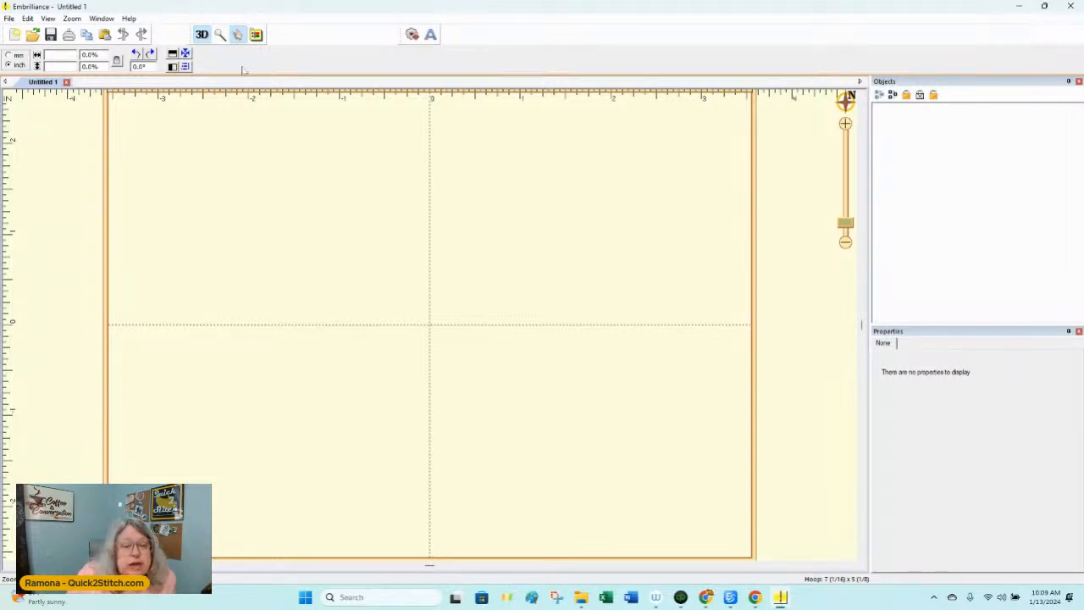
Step: Look through the PES hoop sizes in the program preferences and select the 130mm x 180mm hoop
left_click(256, 34)
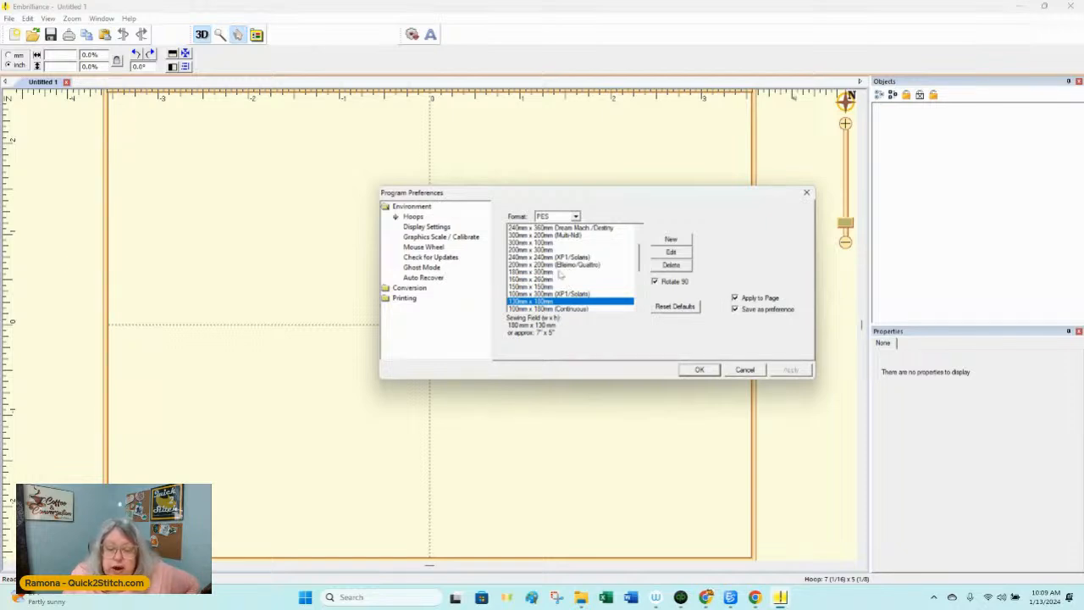
scroll(560, 269, "down", 1)
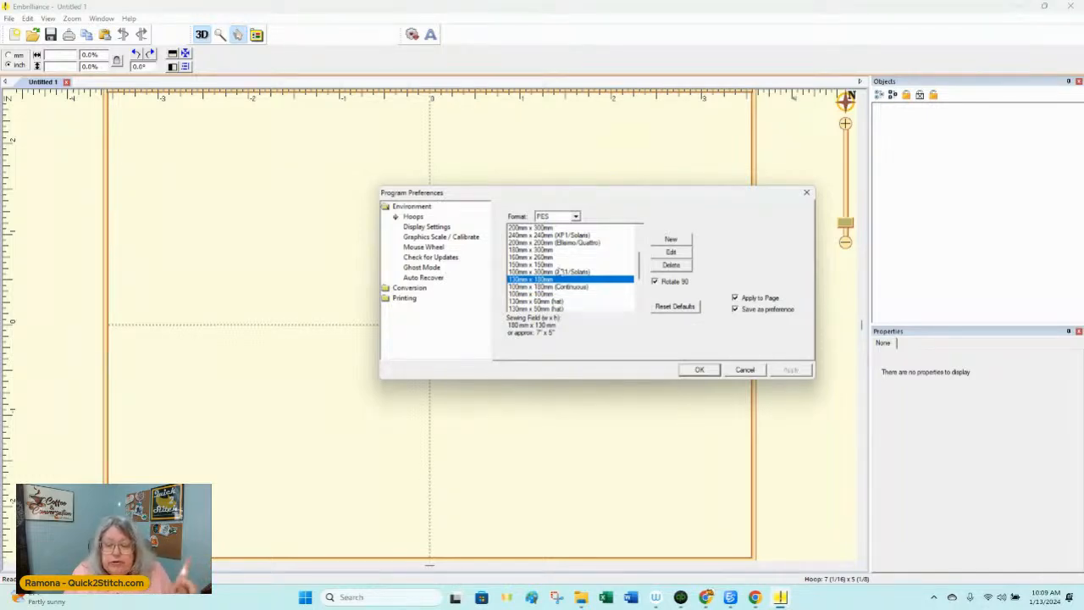
scroll(561, 269, "down", 3)
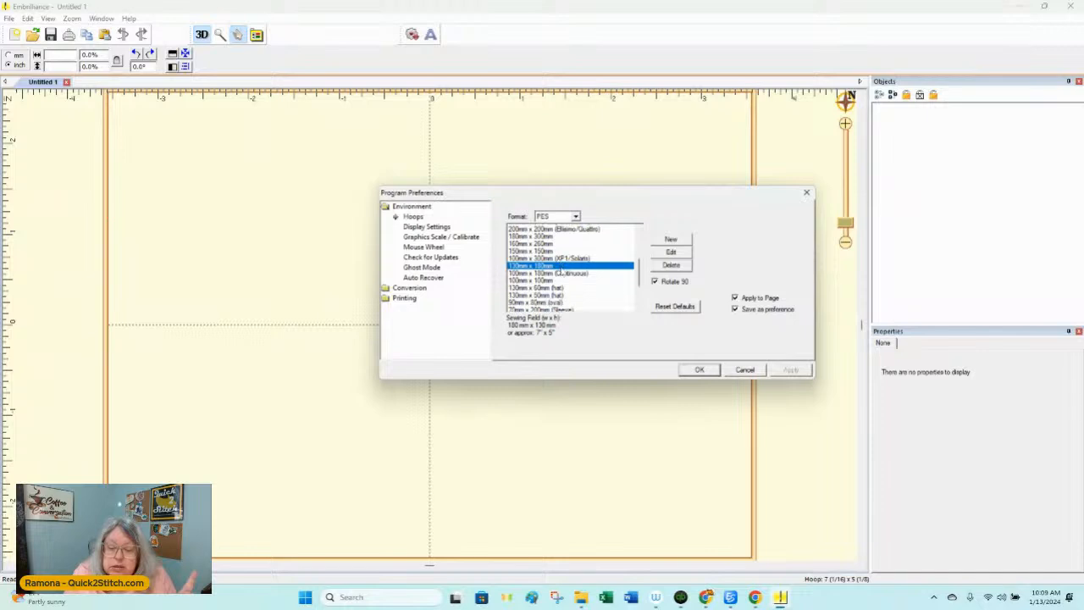
scroll(563, 268, "up", 5)
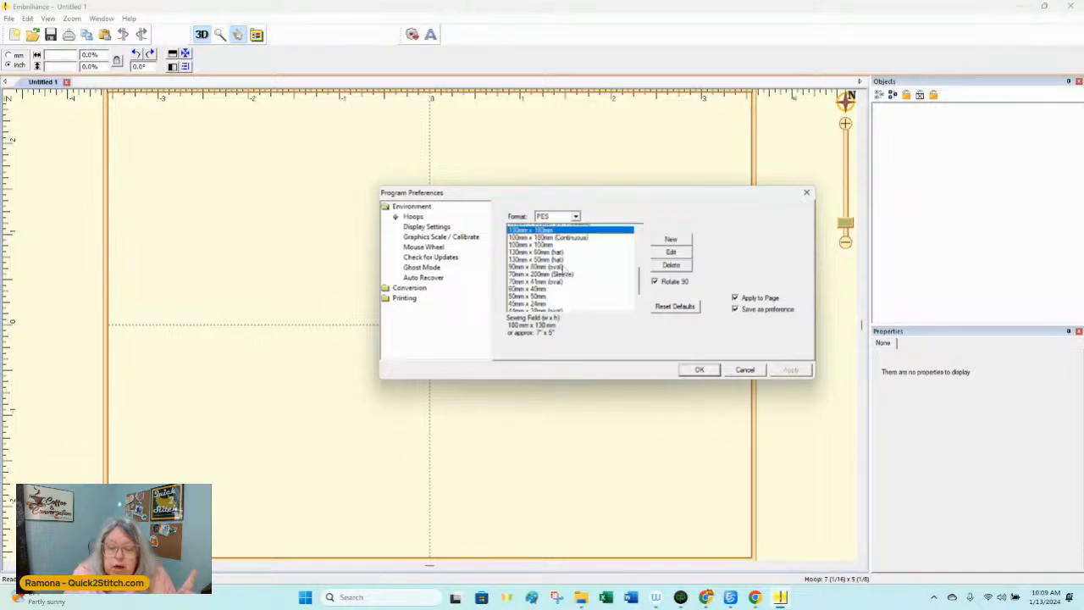
scroll(563, 268, "up", 2)
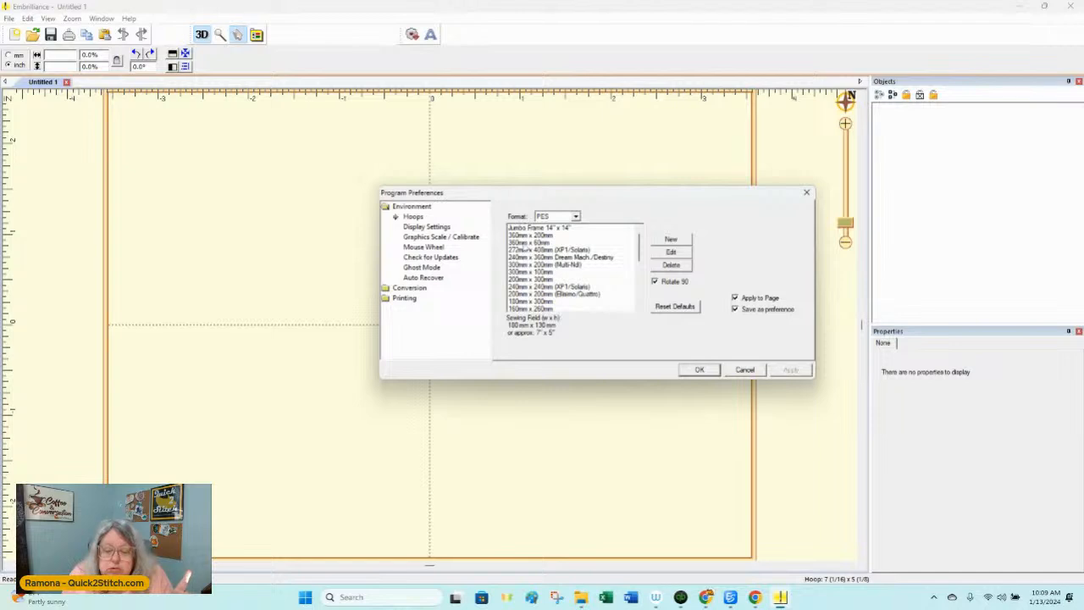
scroll(552, 308, "down", 1)
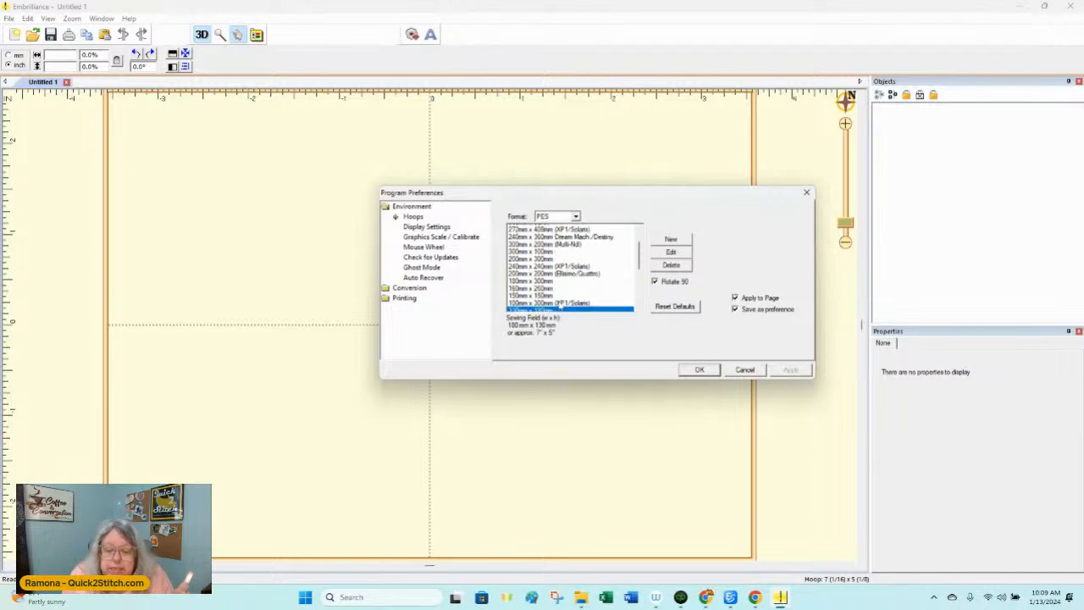
scroll(588, 290, "down", 1)
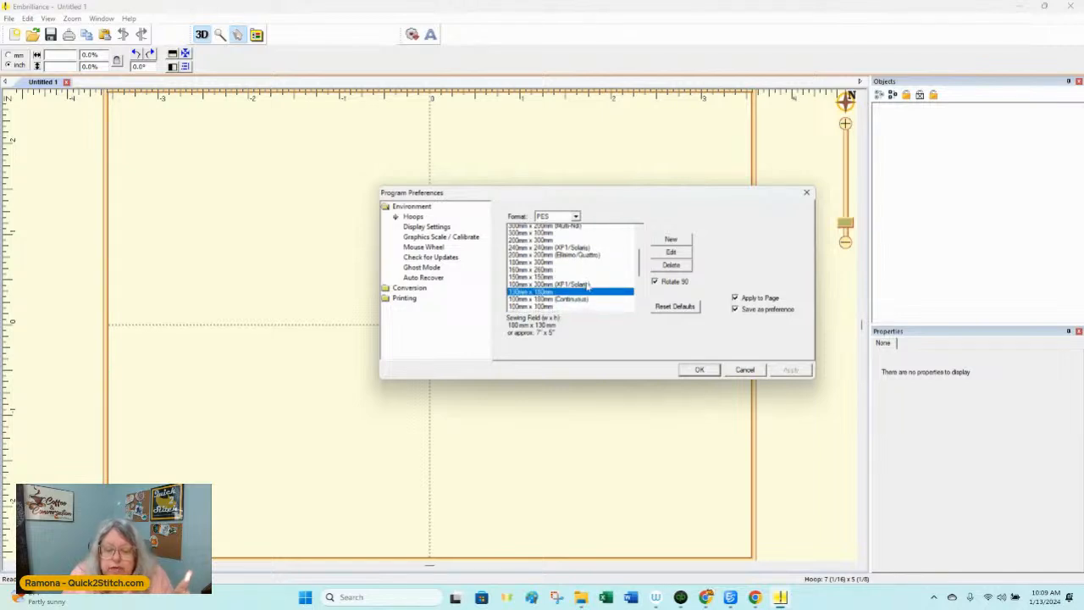
left_click(563, 289)
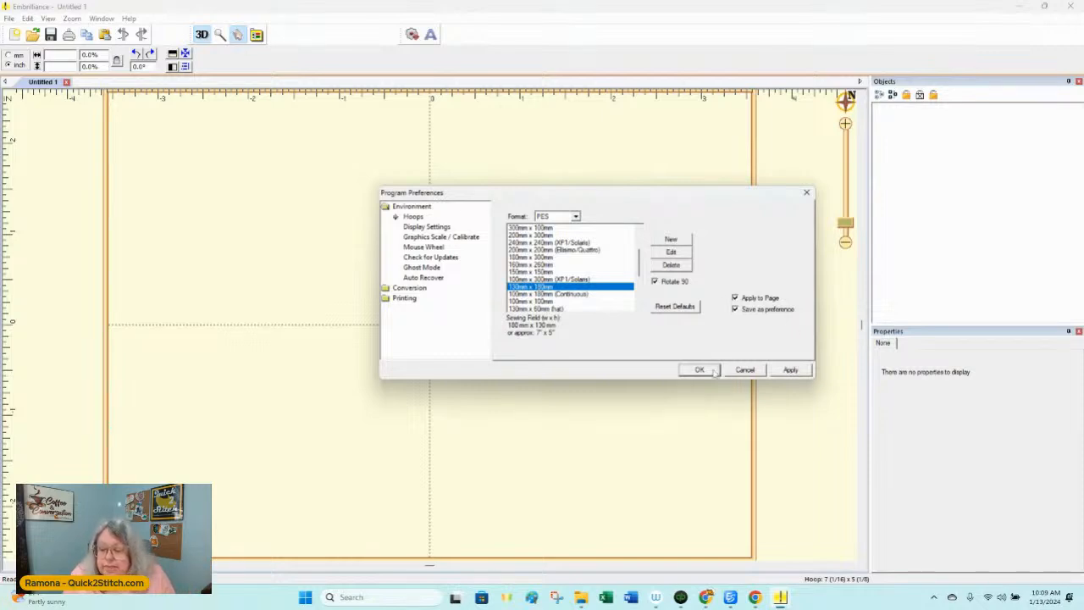
Step: Apply the 130mm x 180mm hoop without the Rotate 90 option, and reapply it with Rotate 90 enabled
left_click(656, 281)
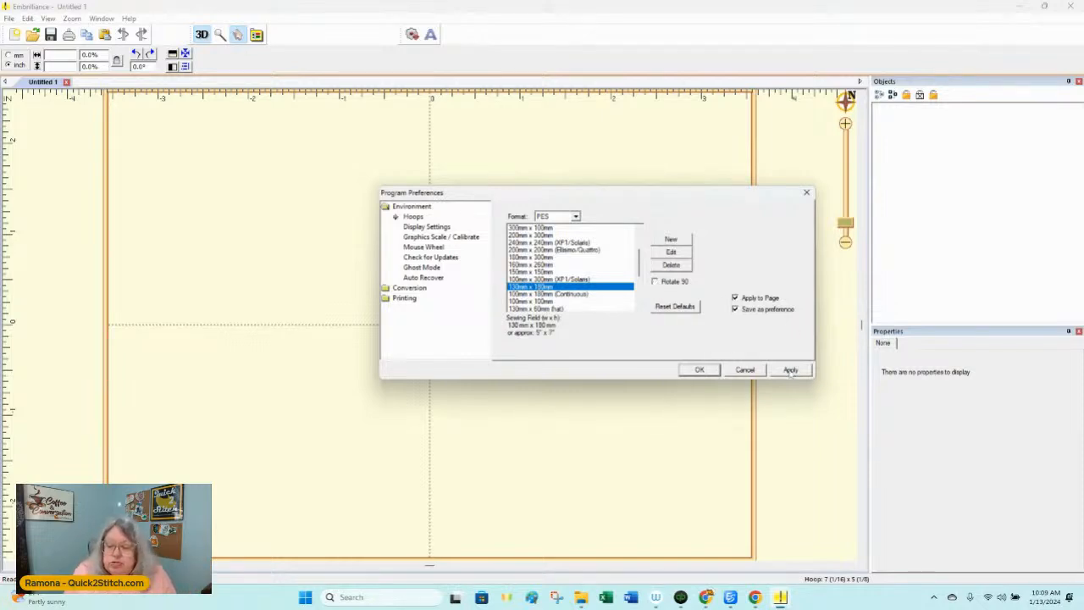
left_click(790, 370)
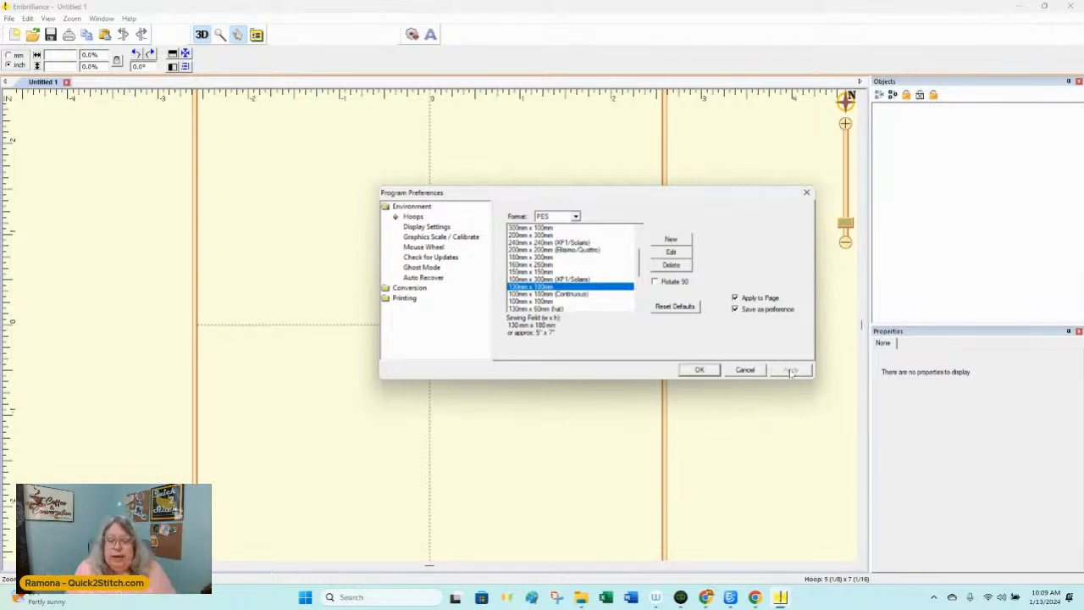
left_click(657, 282)
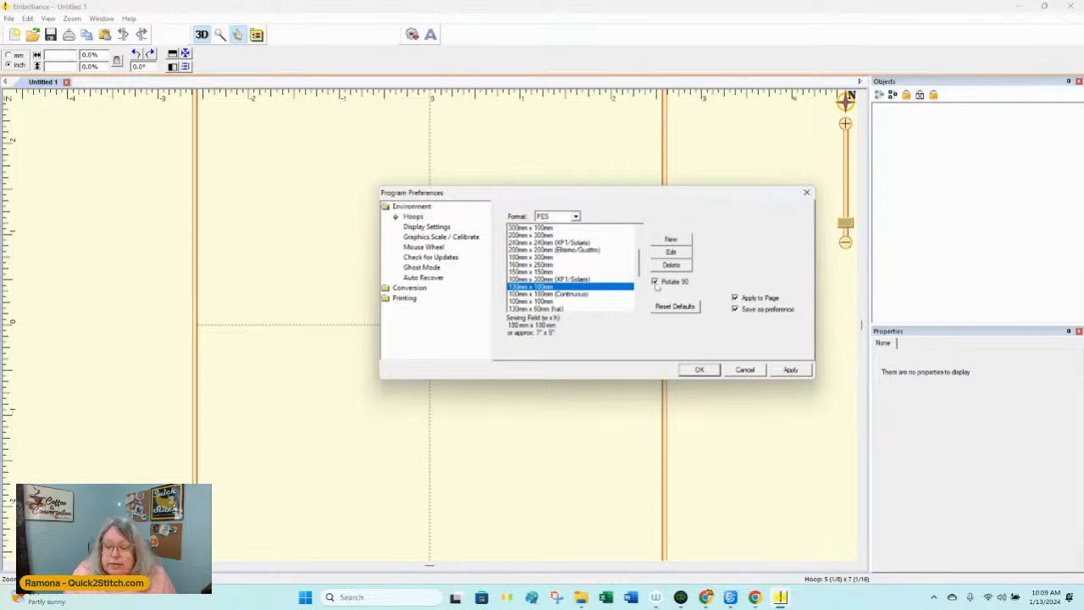
left_click(787, 370)
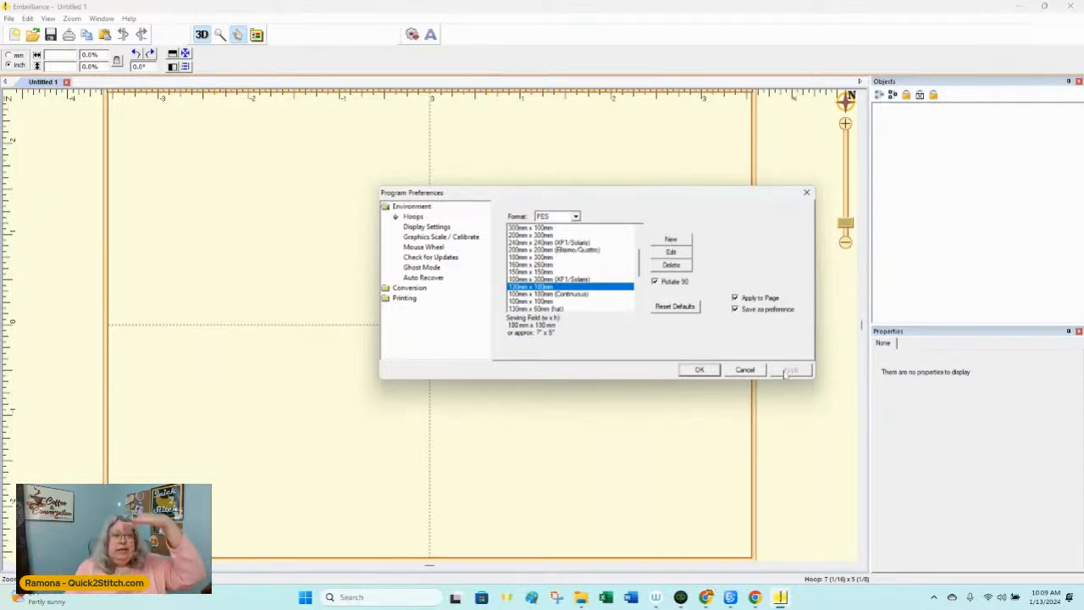
Step: Confirm the hoop preferences and zoom out until the whole hoop fits in the workspace
left_click(703, 370)
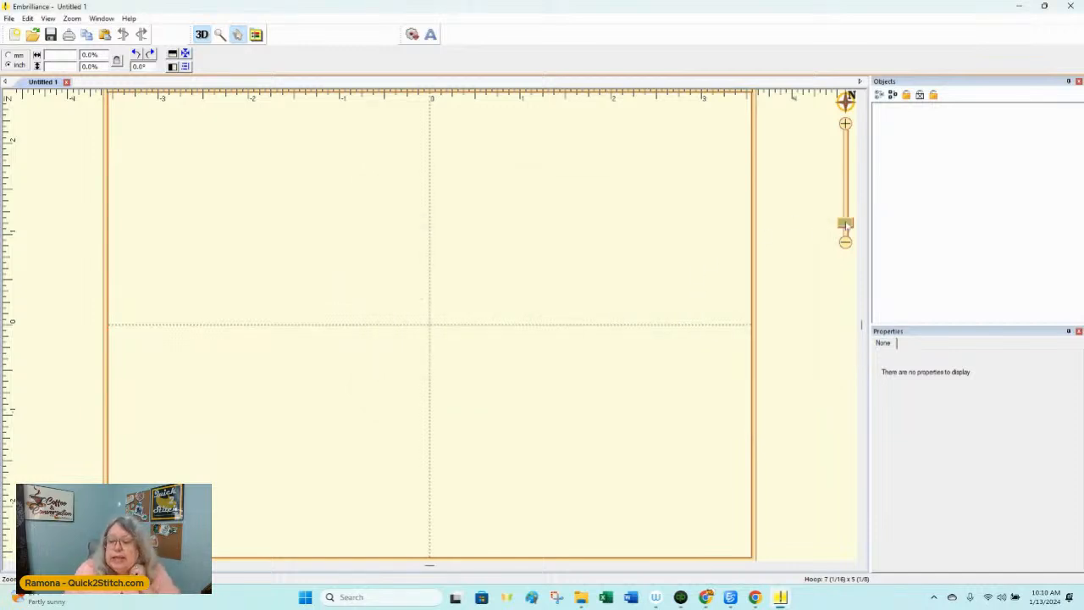
mouse_move(845, 226)
left_mouse_down()
mouse_move(845, 162)
mouse_move(846, 229)
left_mouse_up()
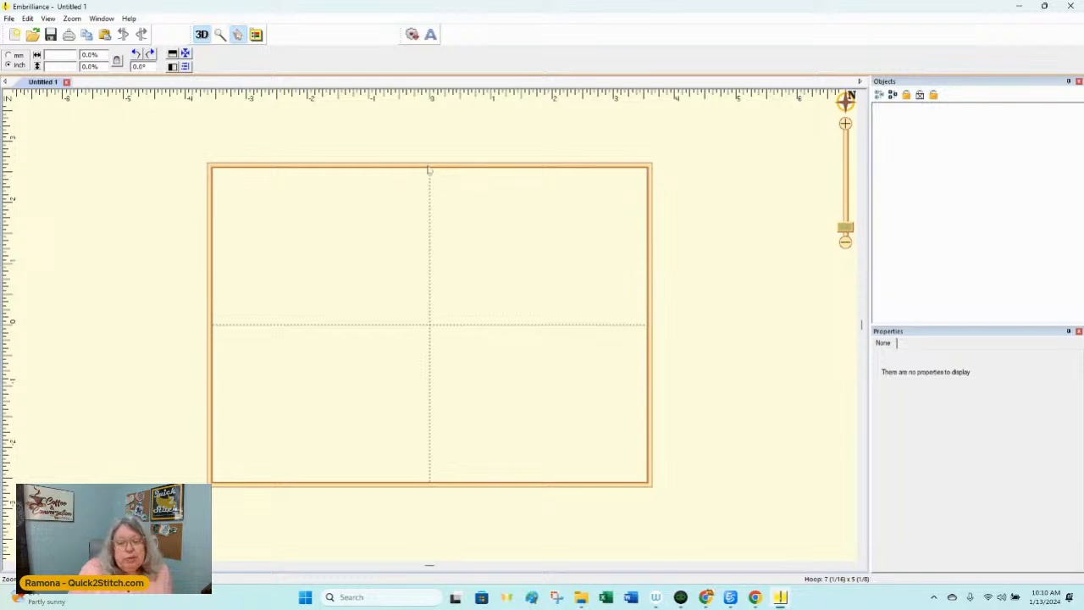
Step: Start opening a design file and browse to the SockMonkey folder inside Embroidery Designs on the E: drive
left_click(8, 19)
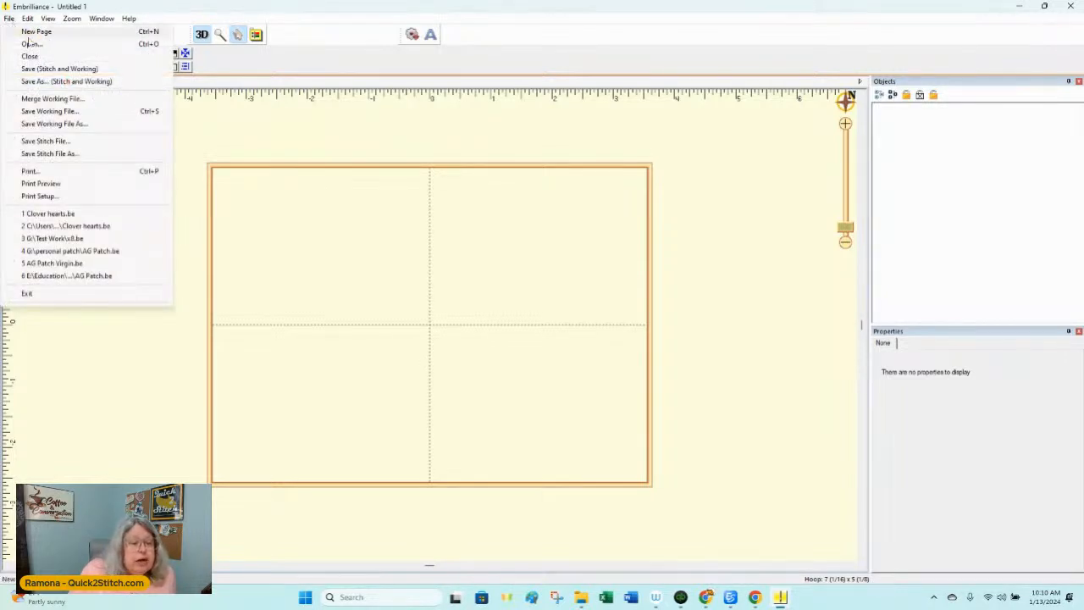
left_click(33, 43)
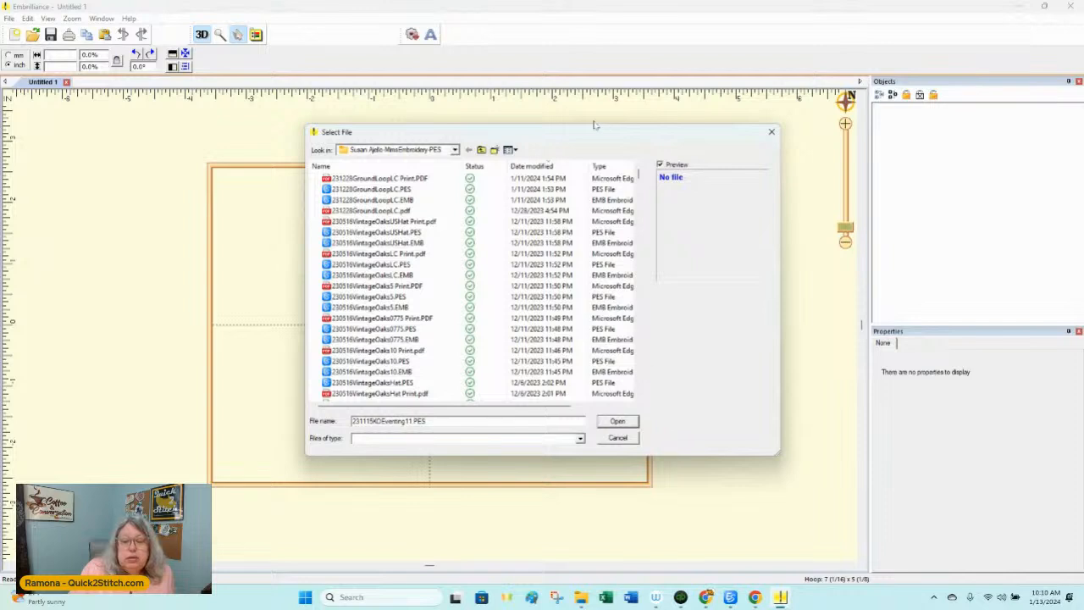
left_click(482, 150)
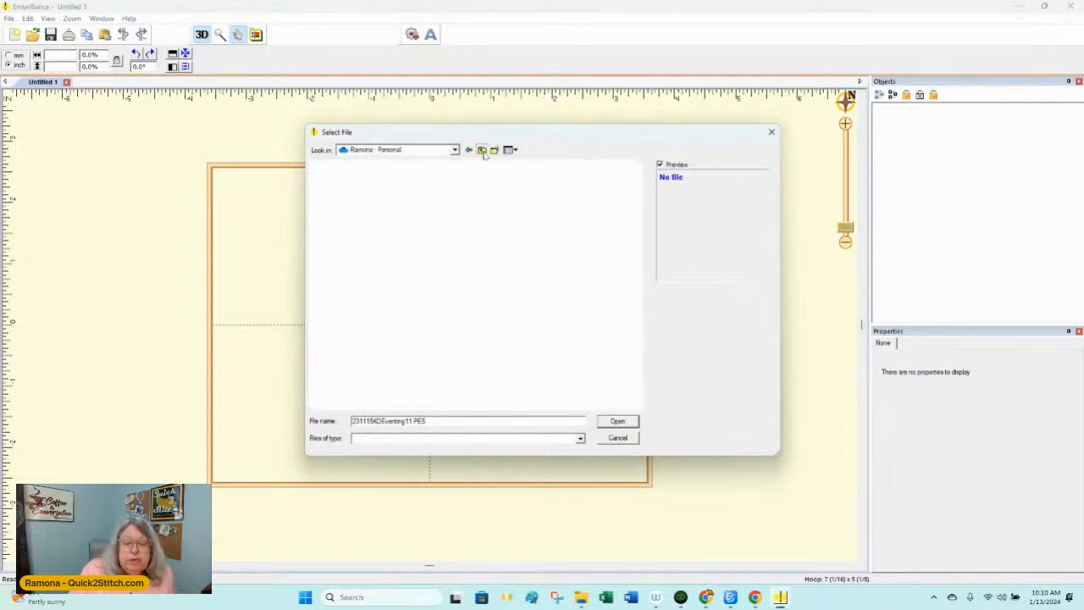
left_click(482, 150)
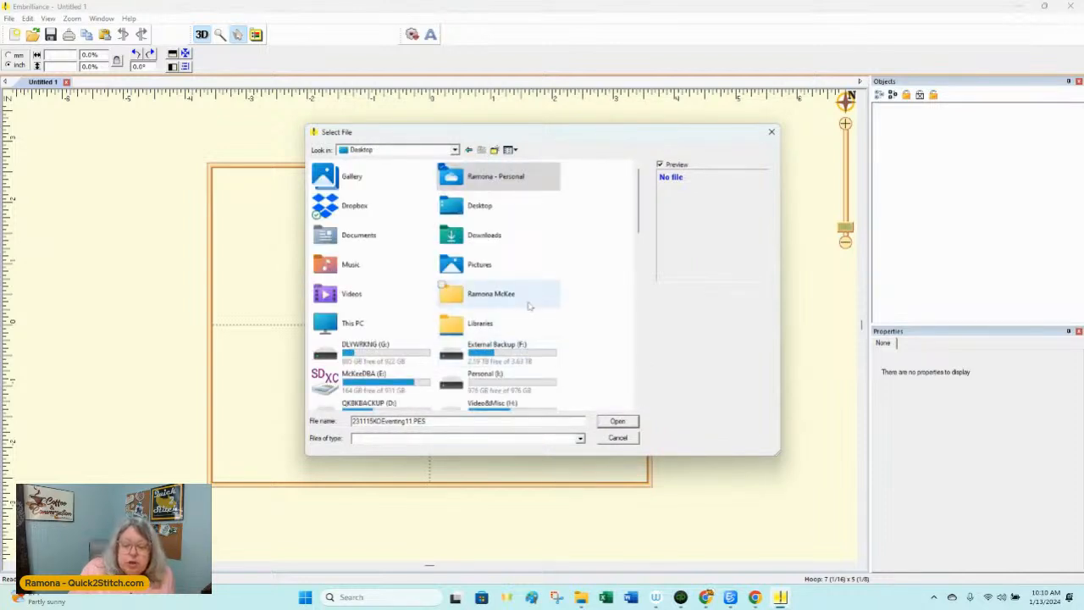
double_click(371, 391)
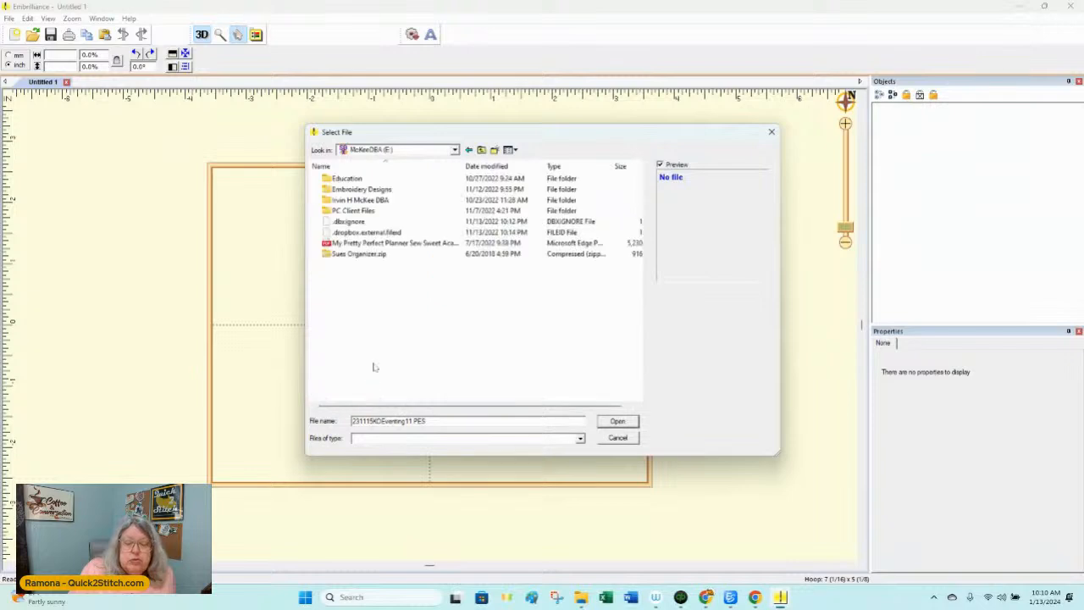
double_click(363, 192)
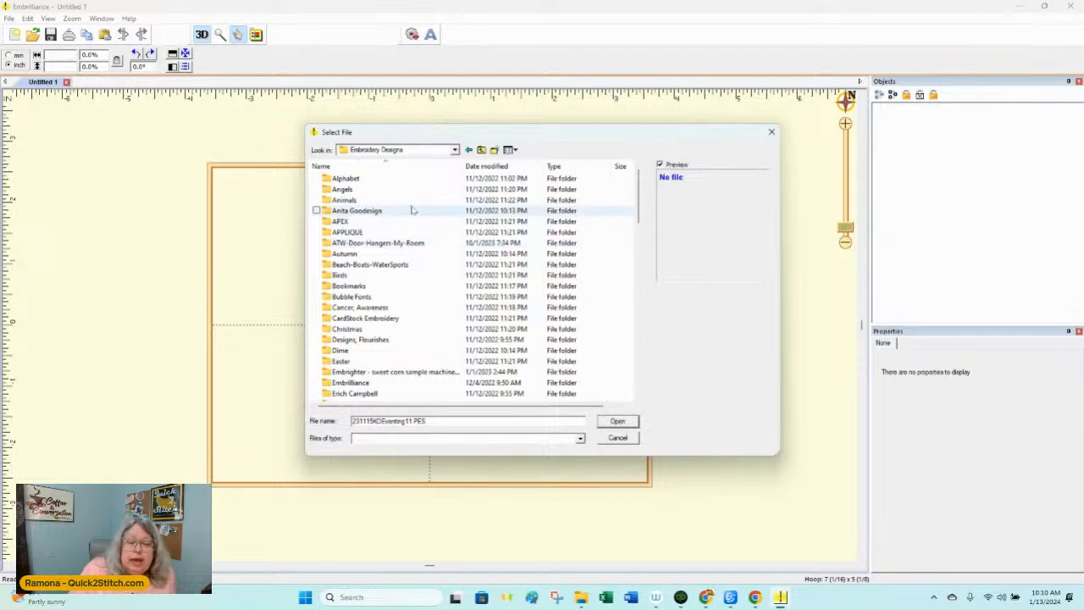
scroll(388, 222, "down", 13)
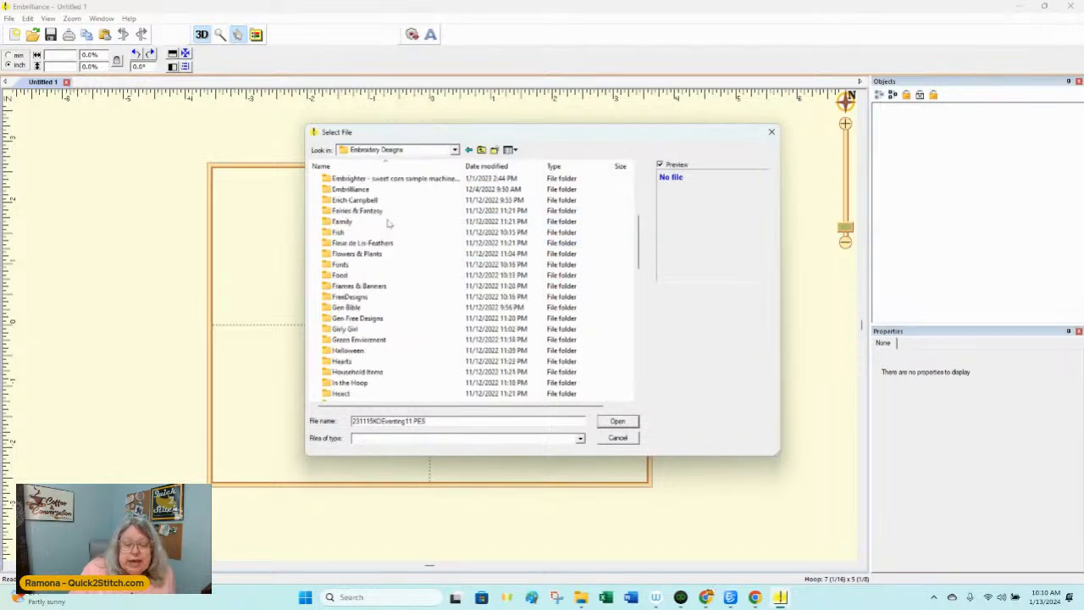
scroll(388, 222, "down", 6)
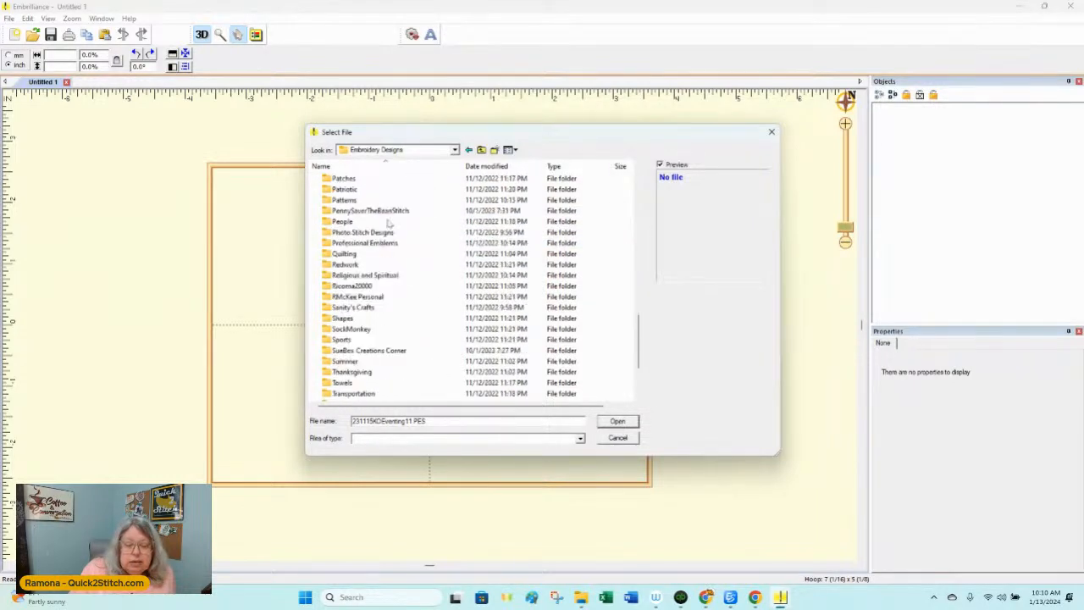
scroll(388, 223, "down", 1)
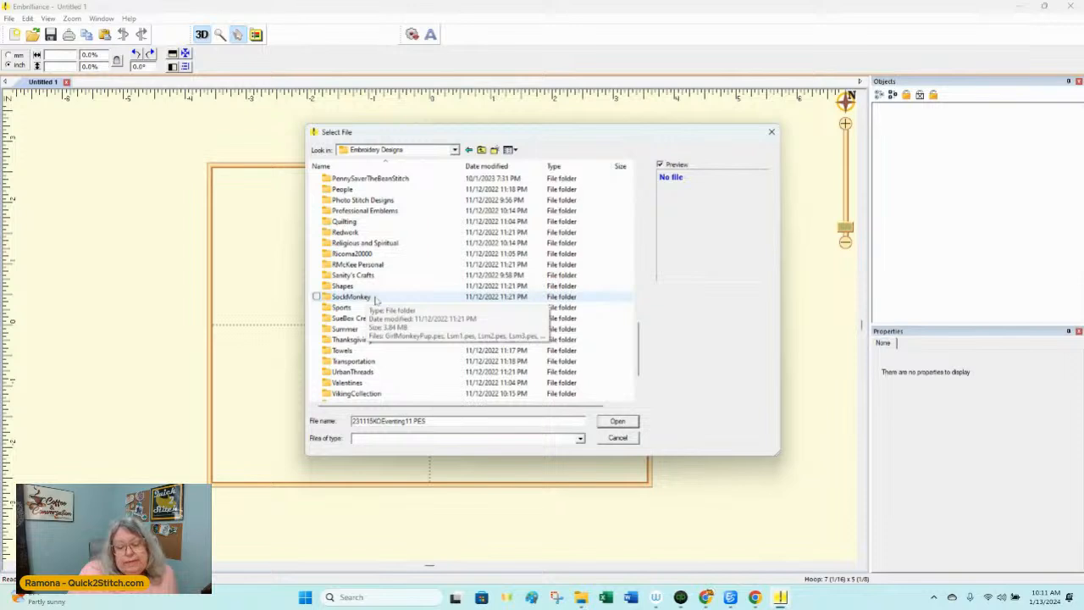
double_click(375, 299)
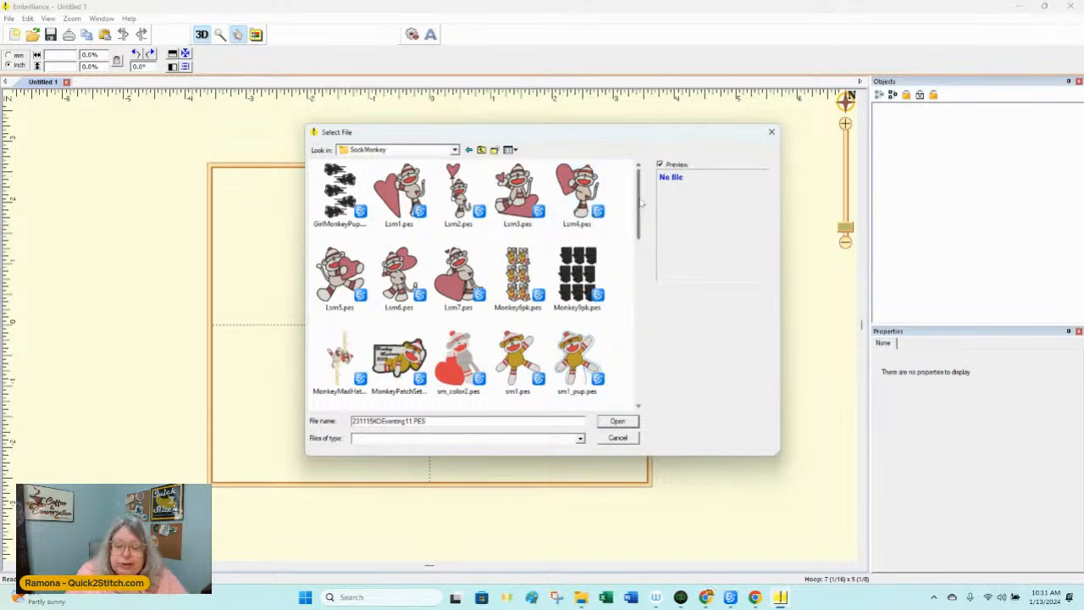
Step: Open the sm7.pes balloon monkey design and move it into the left half of the hoop
left_click_drag(639, 203, 641, 308)
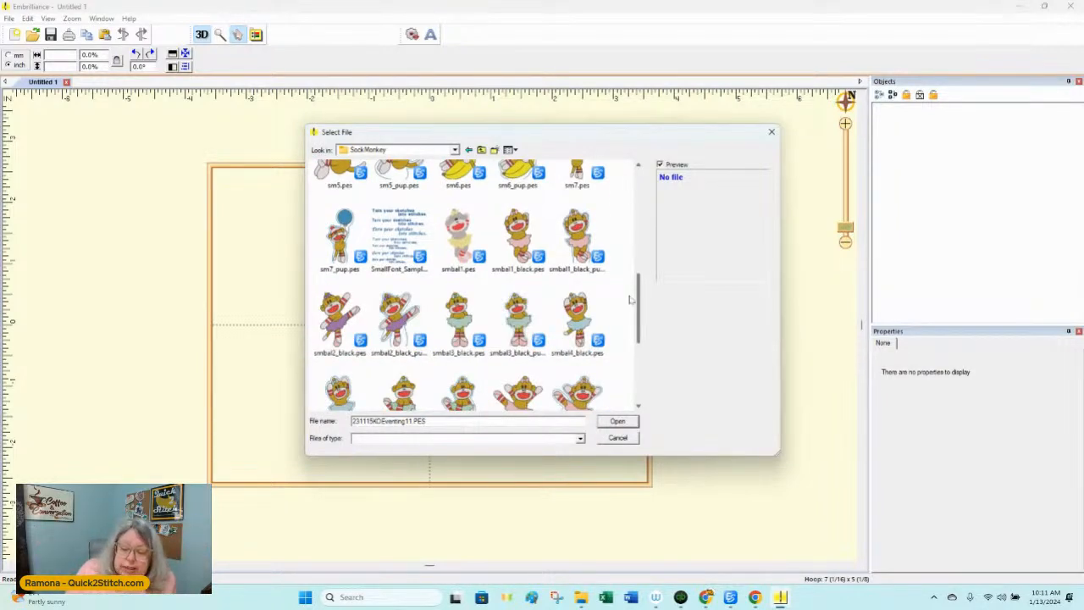
scroll(641, 296, "down", 2)
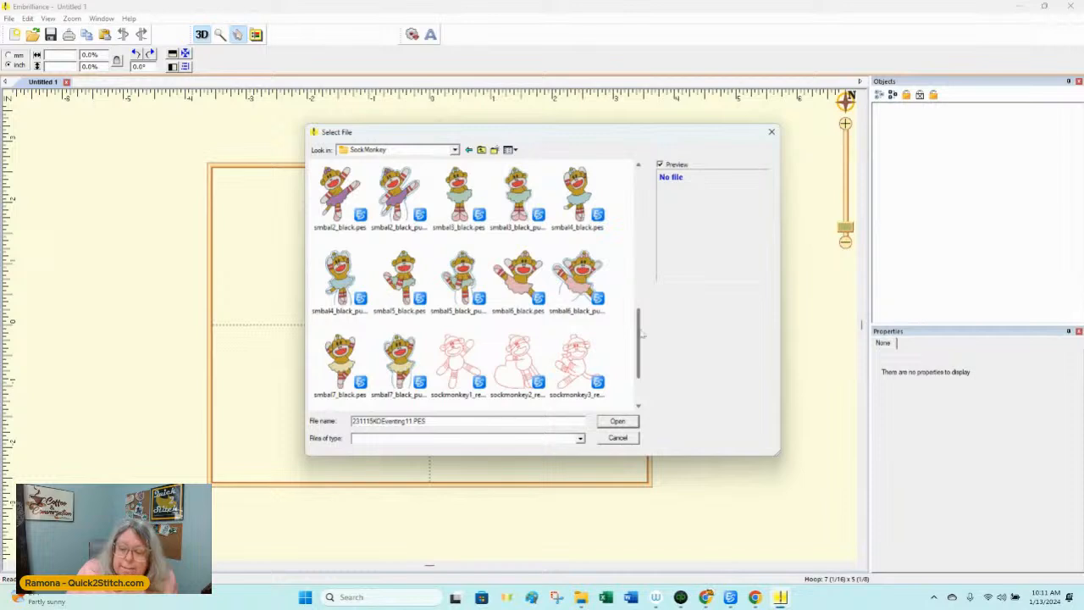
left_click_drag(638, 339, 646, 267)
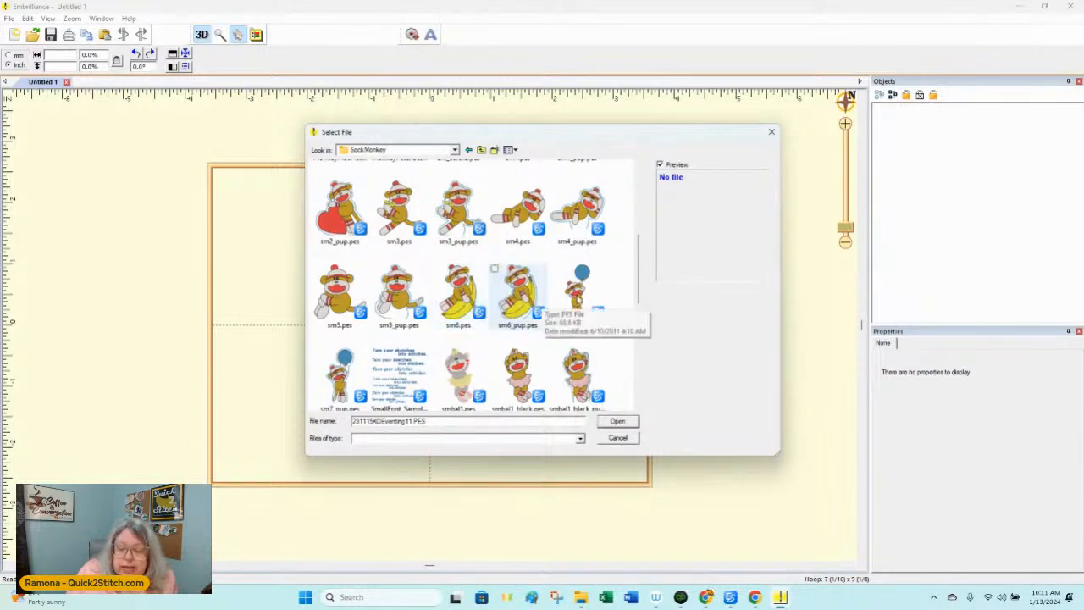
double_click(580, 298)
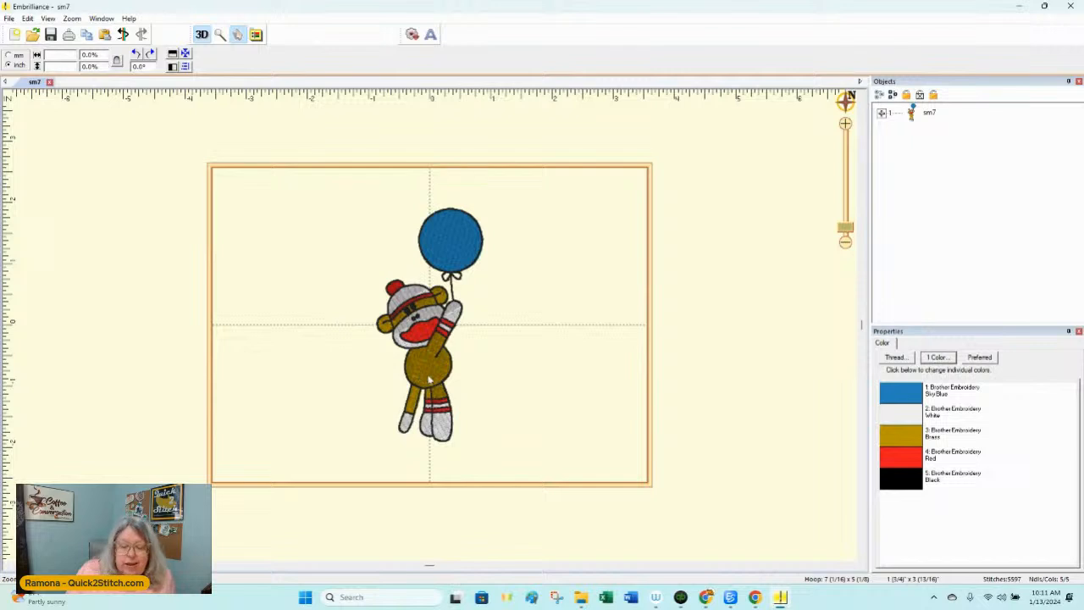
left_click_drag(429, 378, 347, 367)
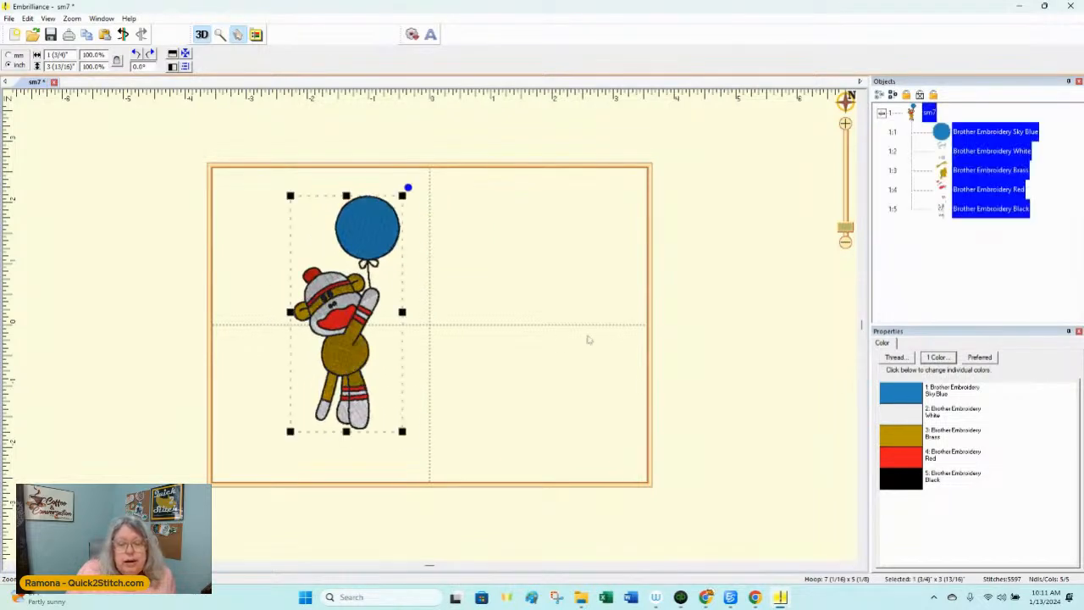
left_click(666, 294)
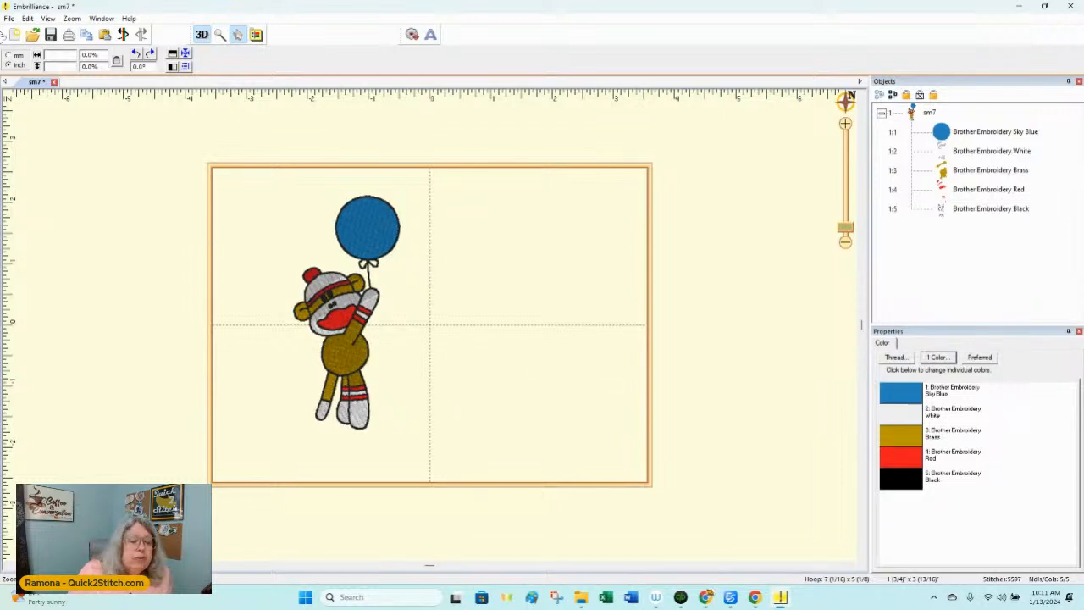
Step: Merge smbal4_black.pes from the SockMonkey folder into the page and place it in the right half of the hoop
left_click(10, 18)
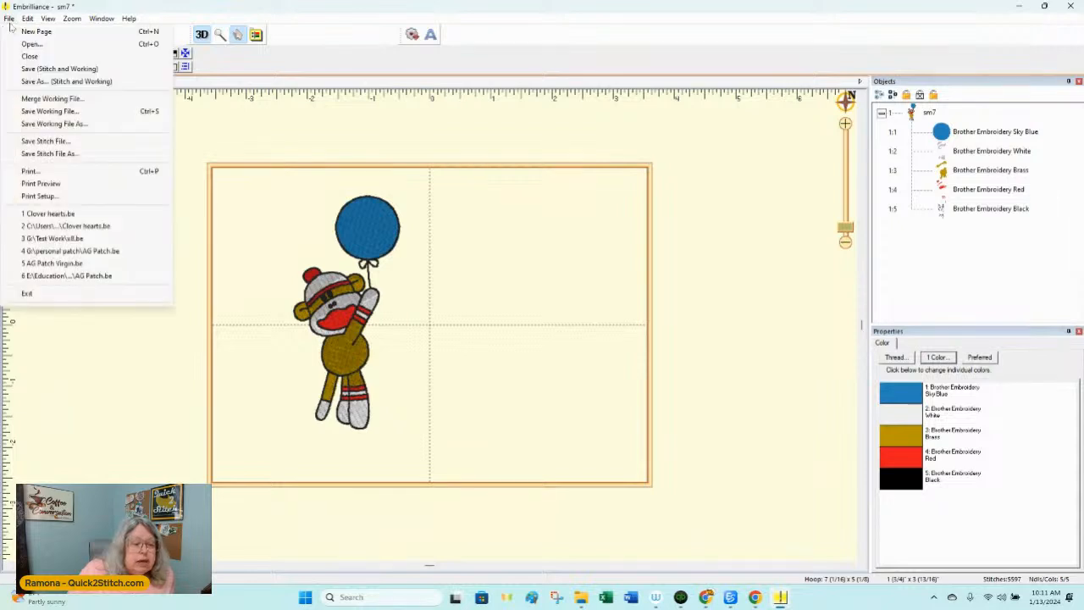
left_click(51, 99)
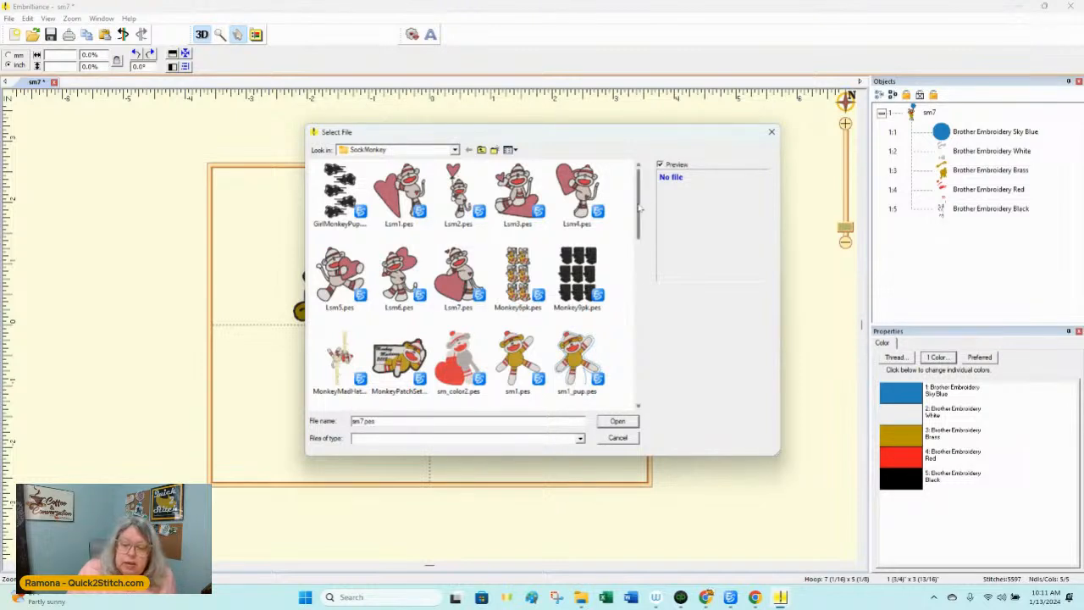
left_click_drag(639, 211, 620, 315)
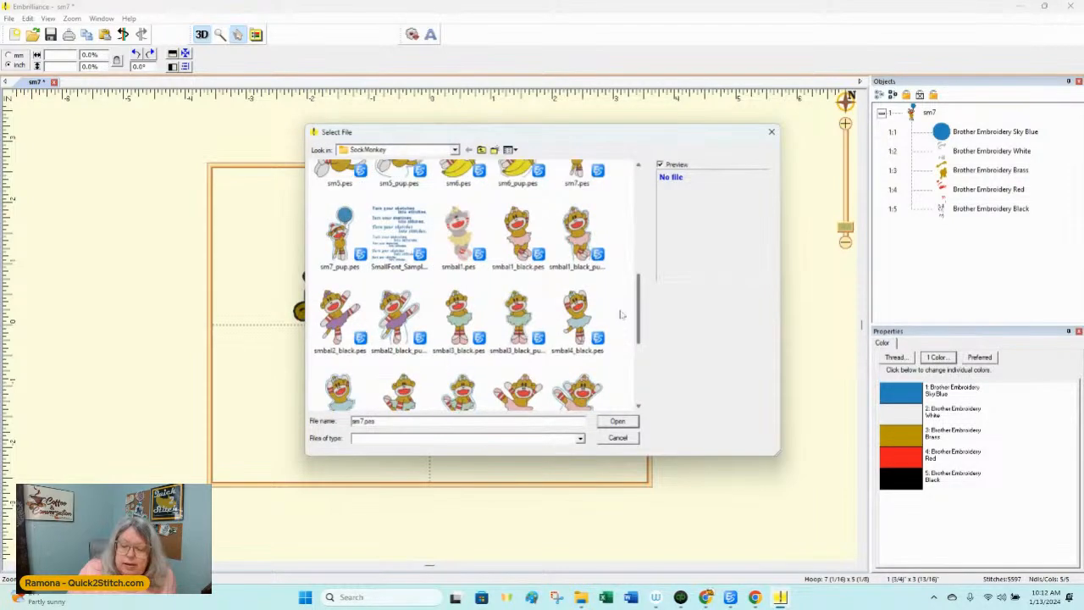
double_click(577, 314)
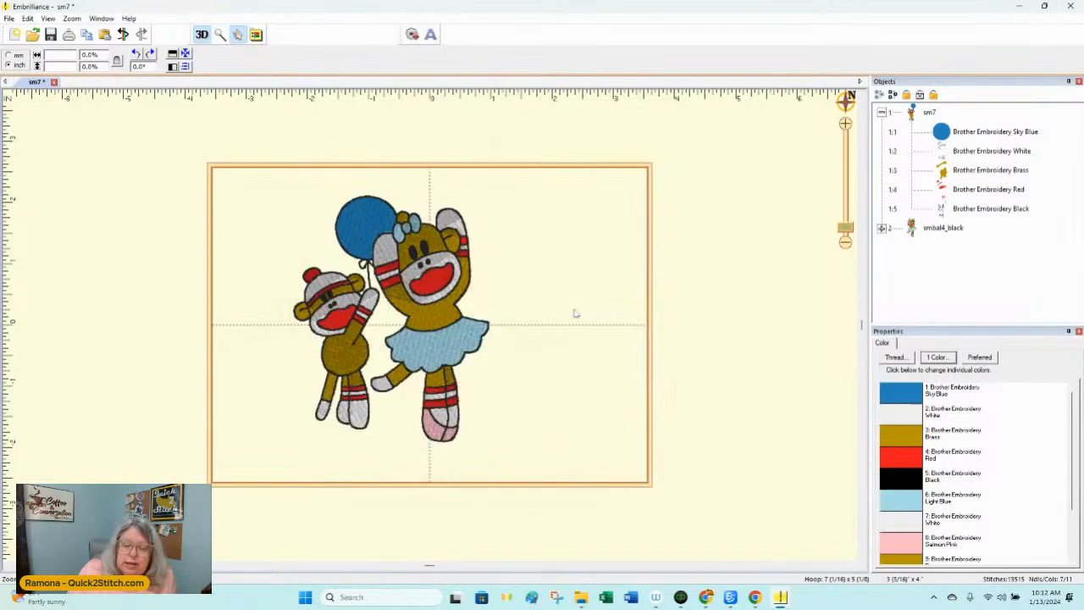
left_click_drag(458, 324, 523, 321)
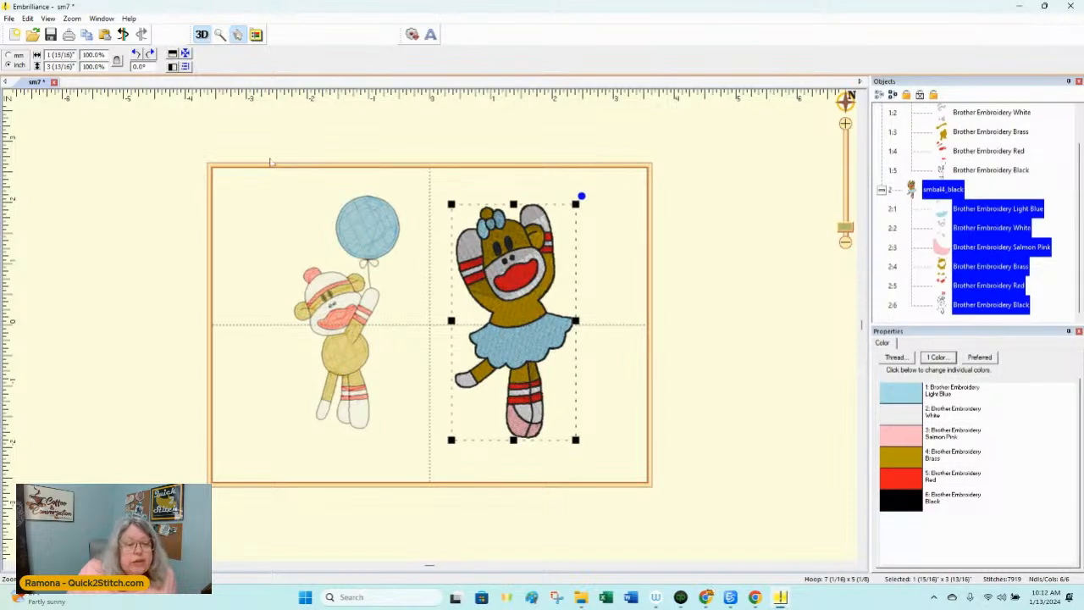
Step: Flip the ballerina monkey horizontally, and scale it down to about 90.8% while placing it higher in the hoop's right half
left_click(173, 67)
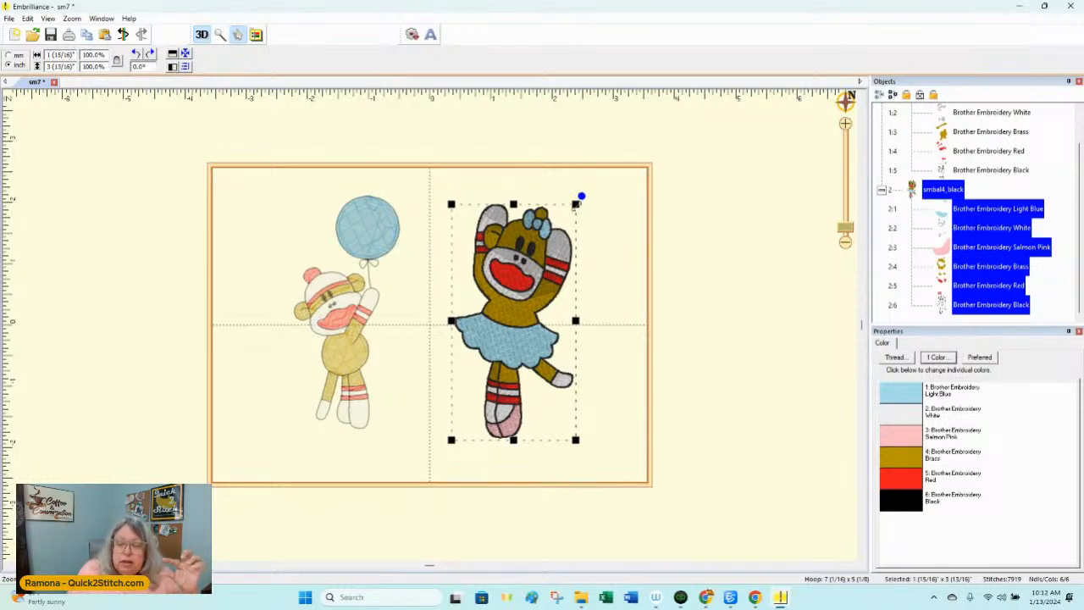
left_click_drag(577, 204, 565, 226)
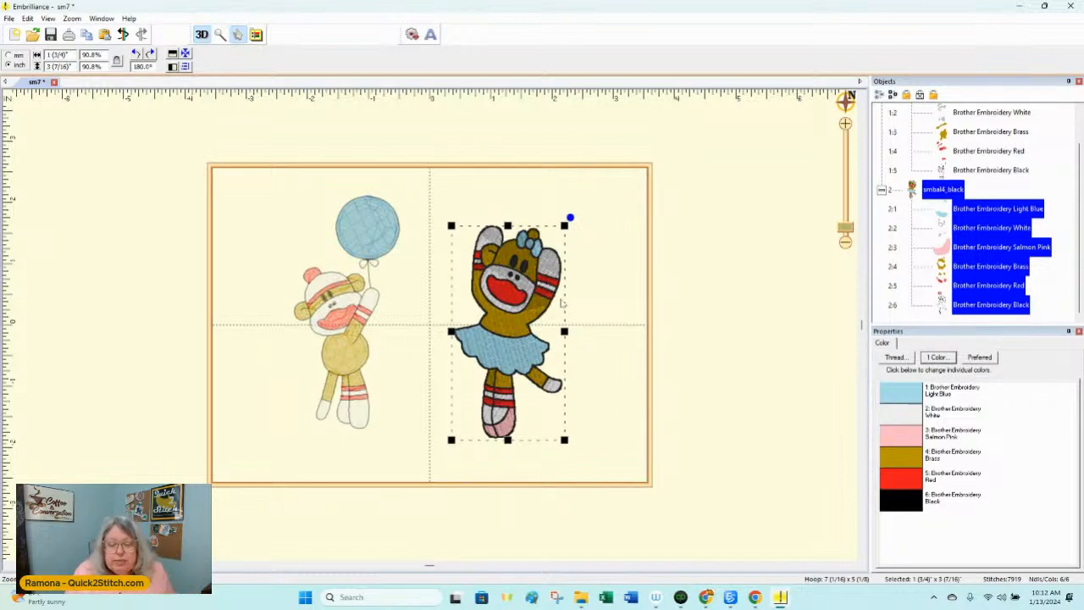
left_click_drag(505, 341, 530, 299)
Step: Delete the ballerina monkey design from the hoop
left_click(373, 357)
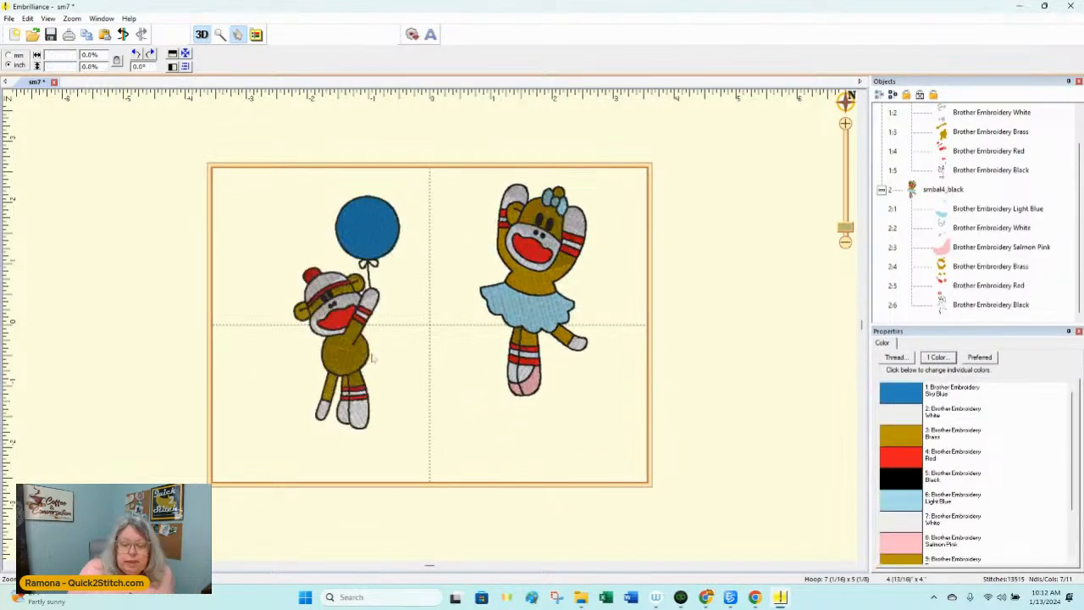
left_click(553, 298)
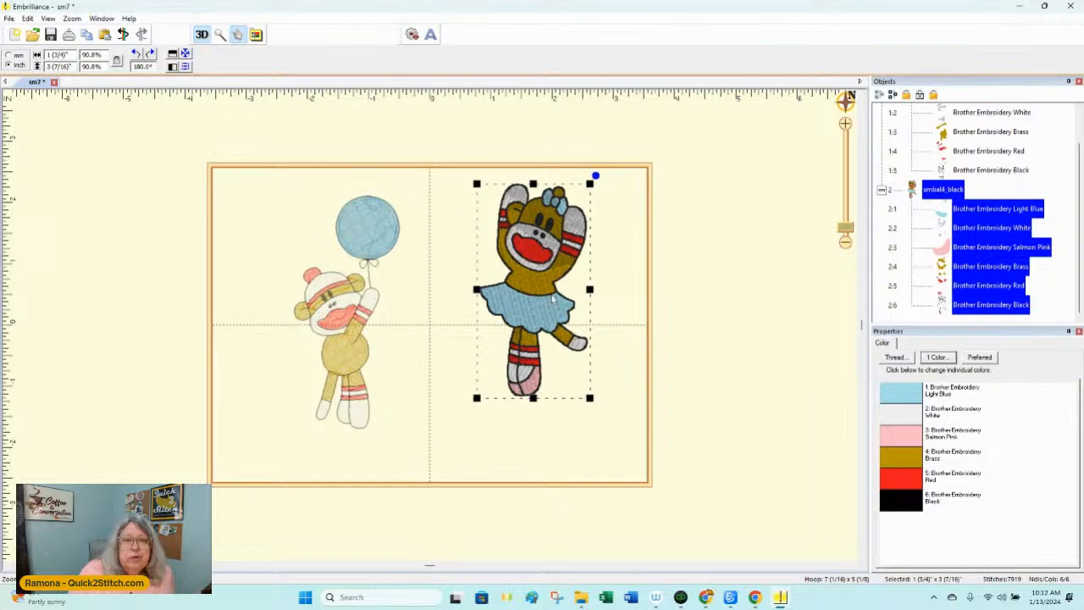
key("Delete")
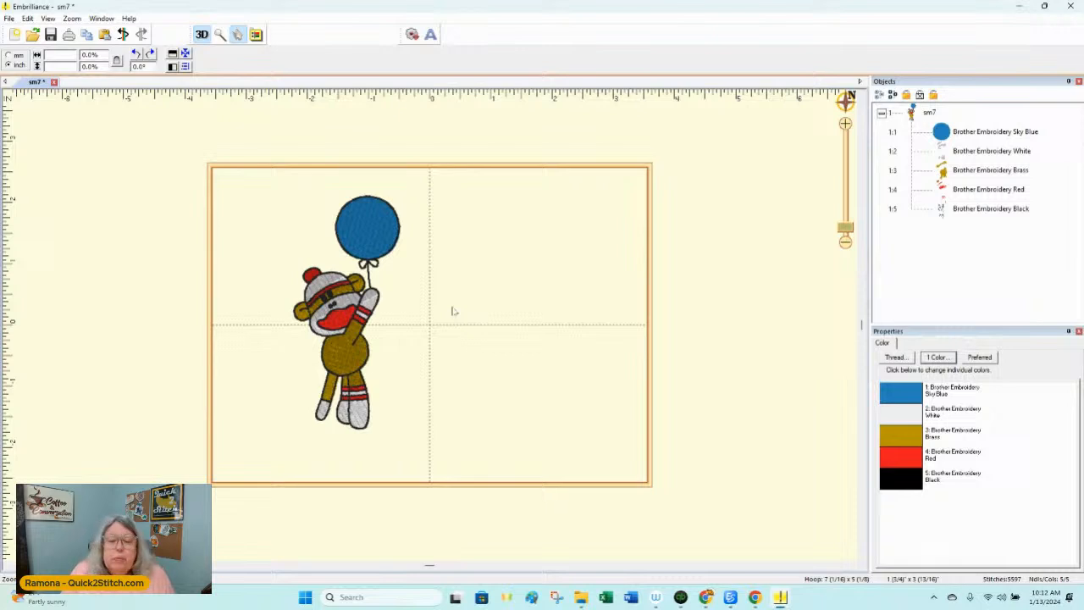
Step: Add a lettering object in the hoop's upper right area beside the balloon and enter its text as "Happy Birtday 2 Me!"
left_click(430, 35)
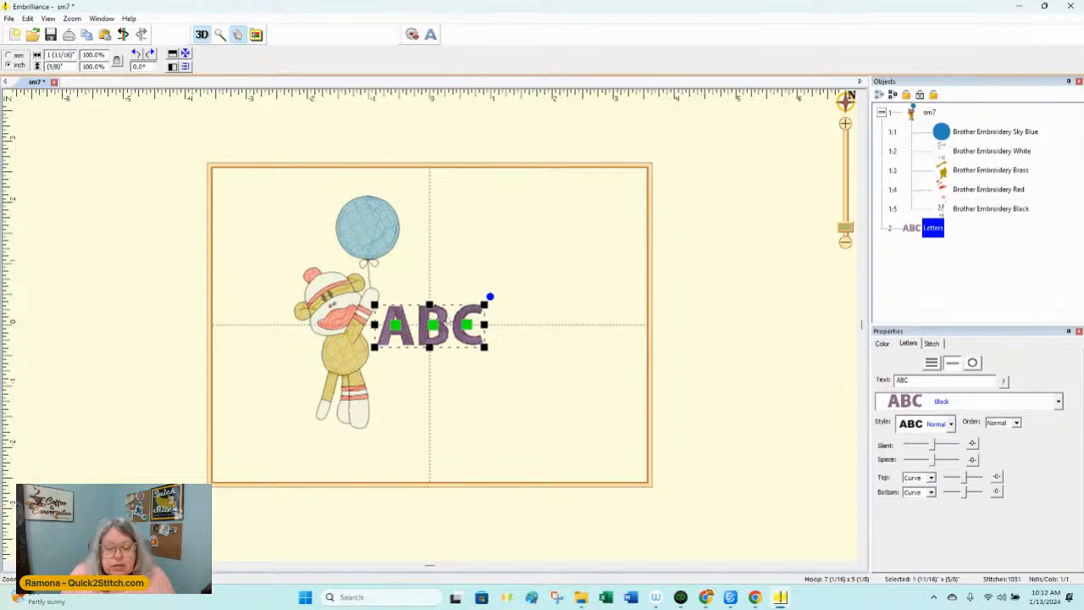
left_click_drag(430, 324, 501, 241)
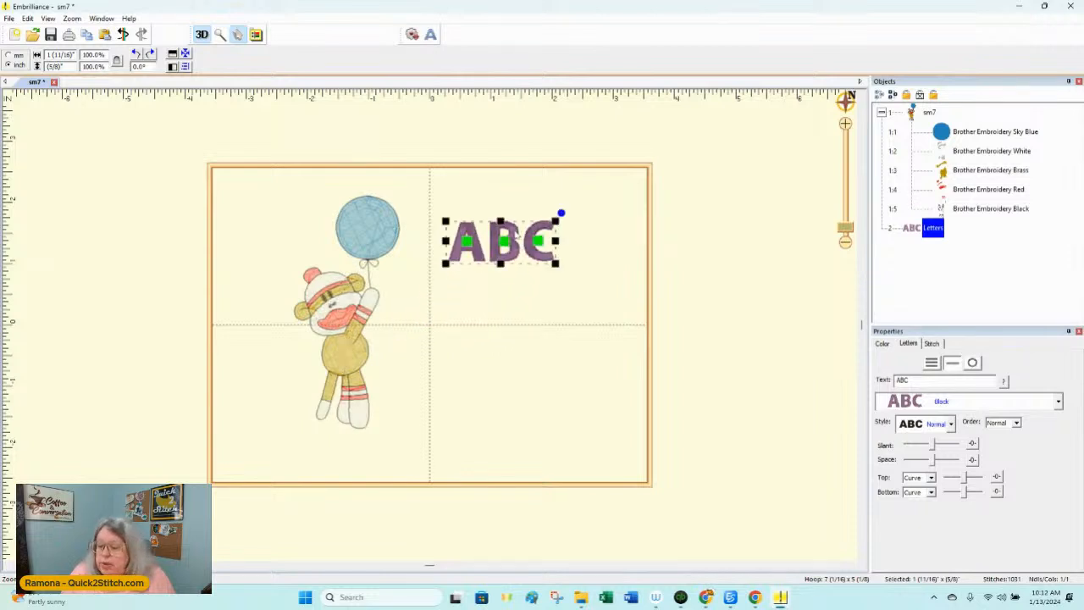
left_click_drag(974, 386, 887, 386)
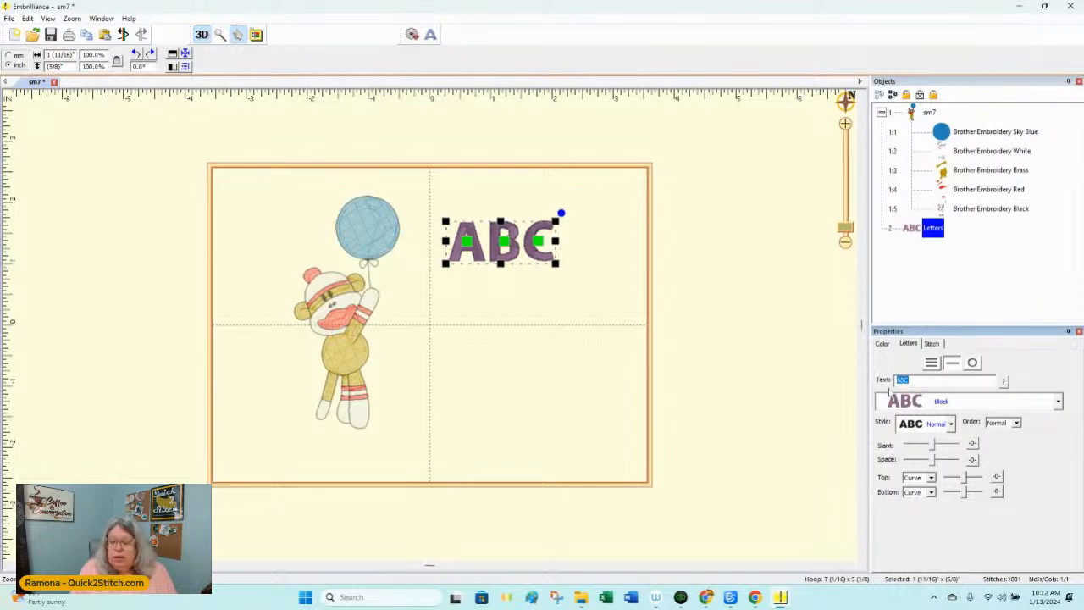
type("H")
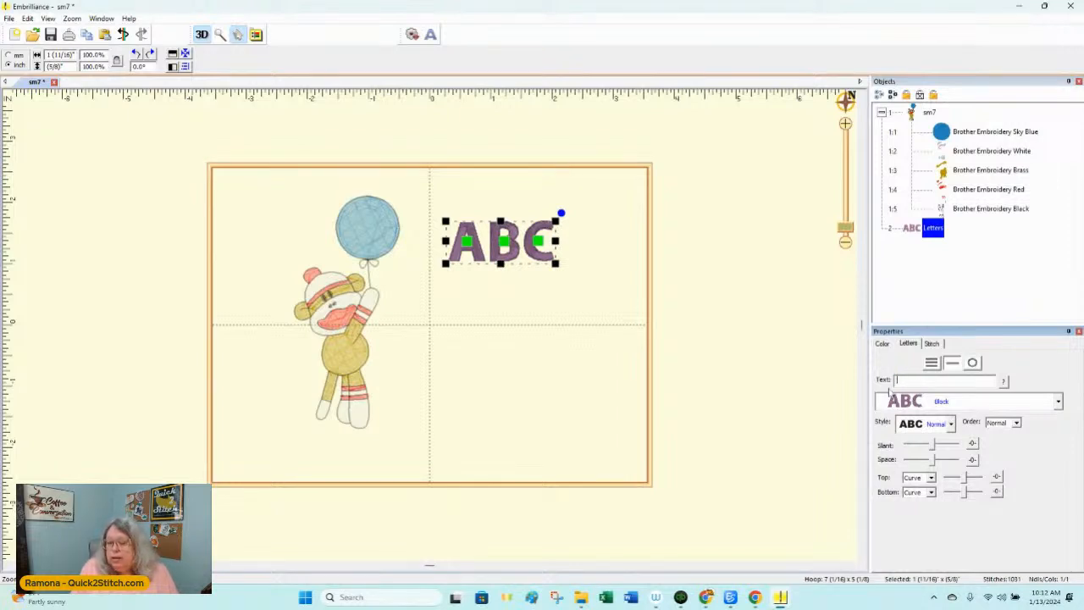
key("Caps_Lock")
type("iday 2 Me!")
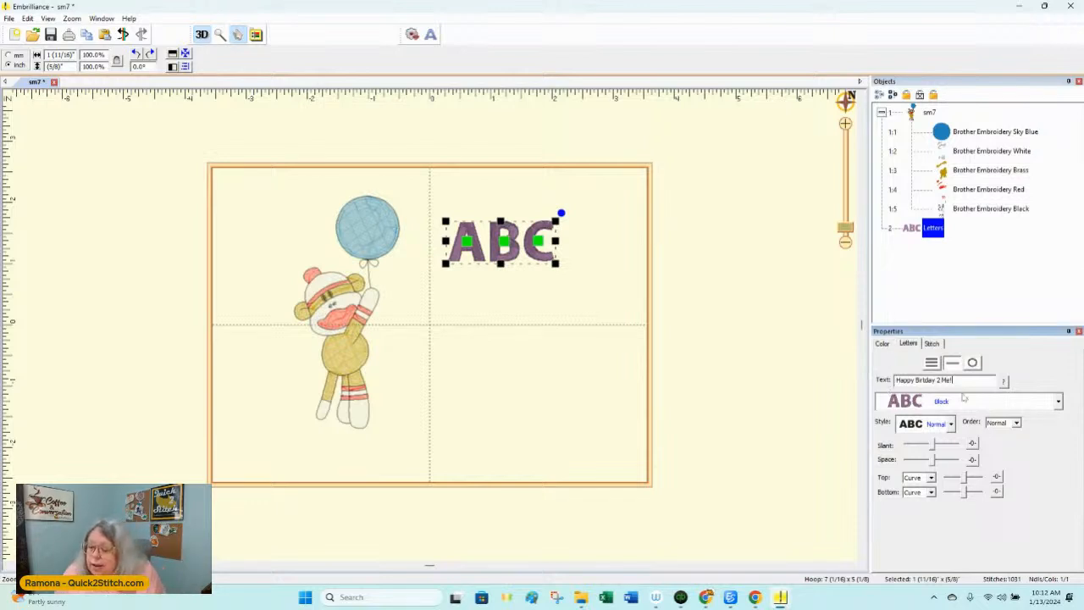
Step: Change the lettering to multi-line text and break it into three lines: "Happy", "Birtday" and "2 Me!"
left_click(932, 362)
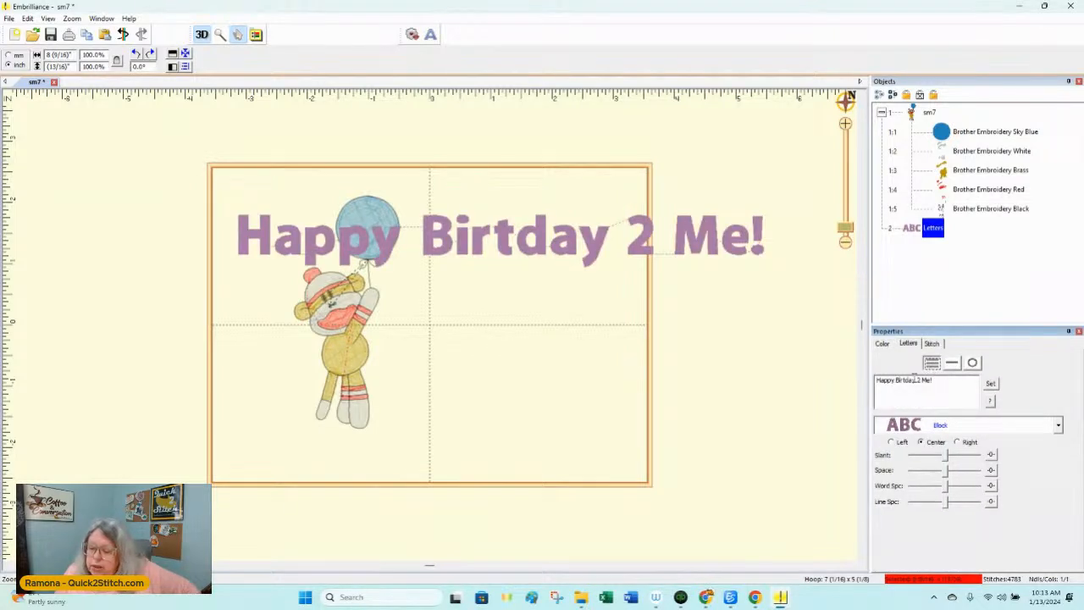
left_click(897, 380)
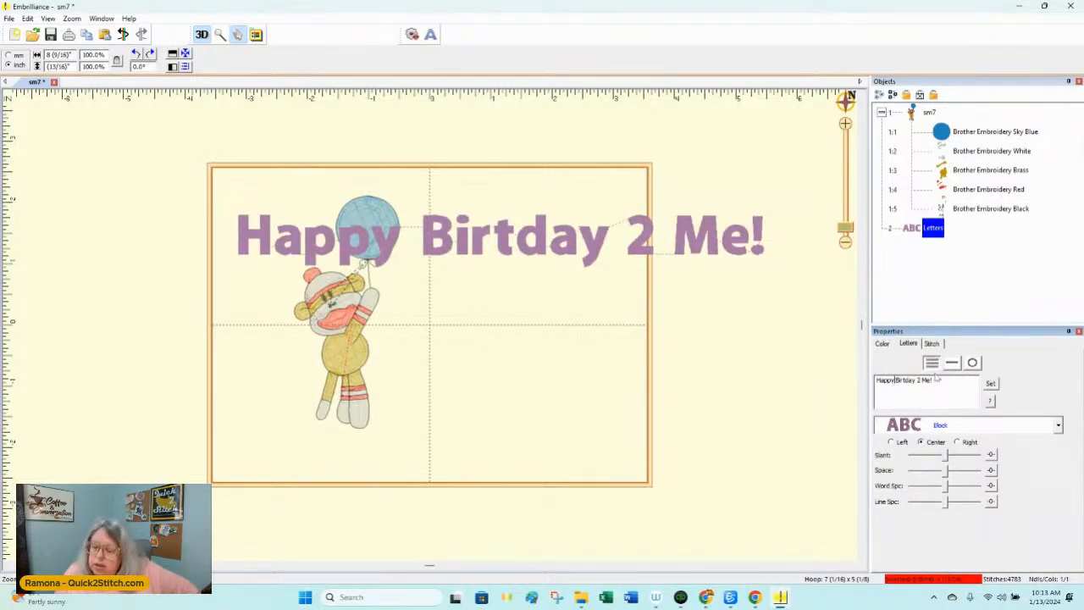
key("BackSpace")
key("Return")
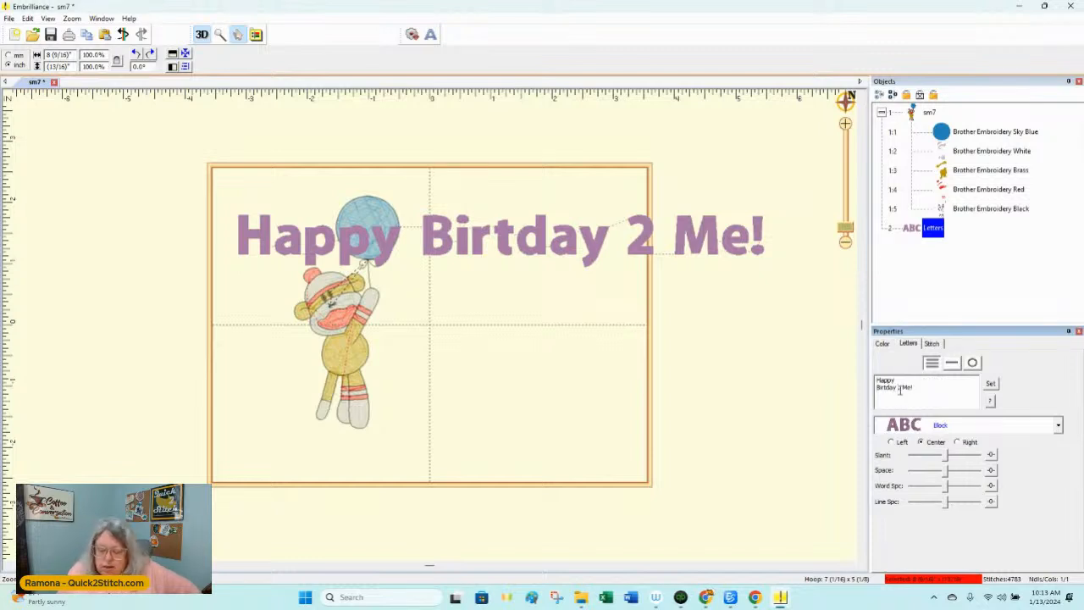
double_click(900, 387)
key("Return")
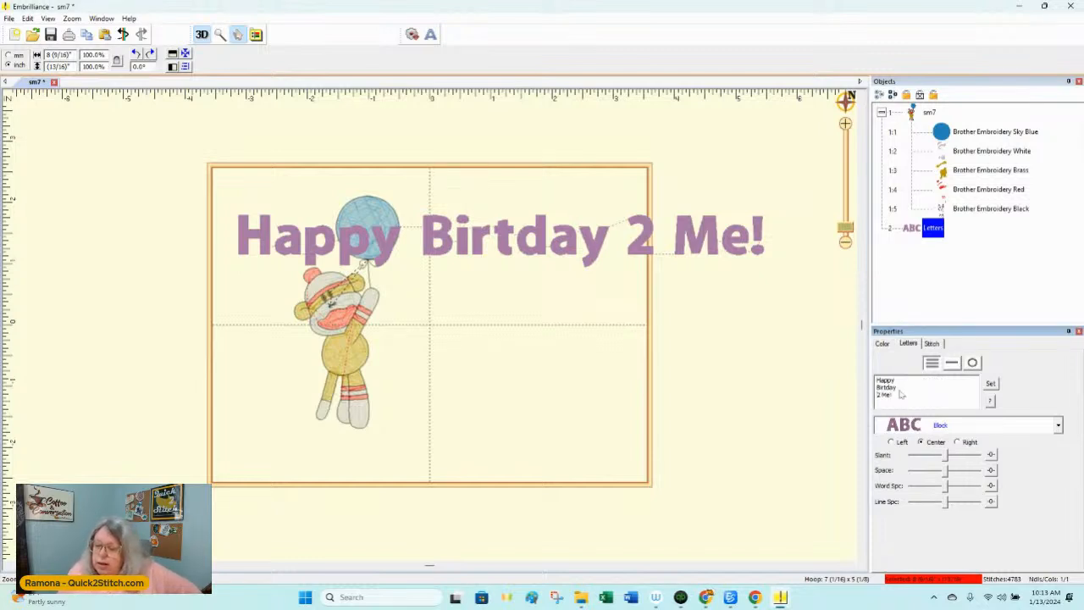
Step: Change the three-line lettering's font from Block to 476-tiffany3d-dst-0,75H after previewing the listed alternatives
left_click(1057, 426)
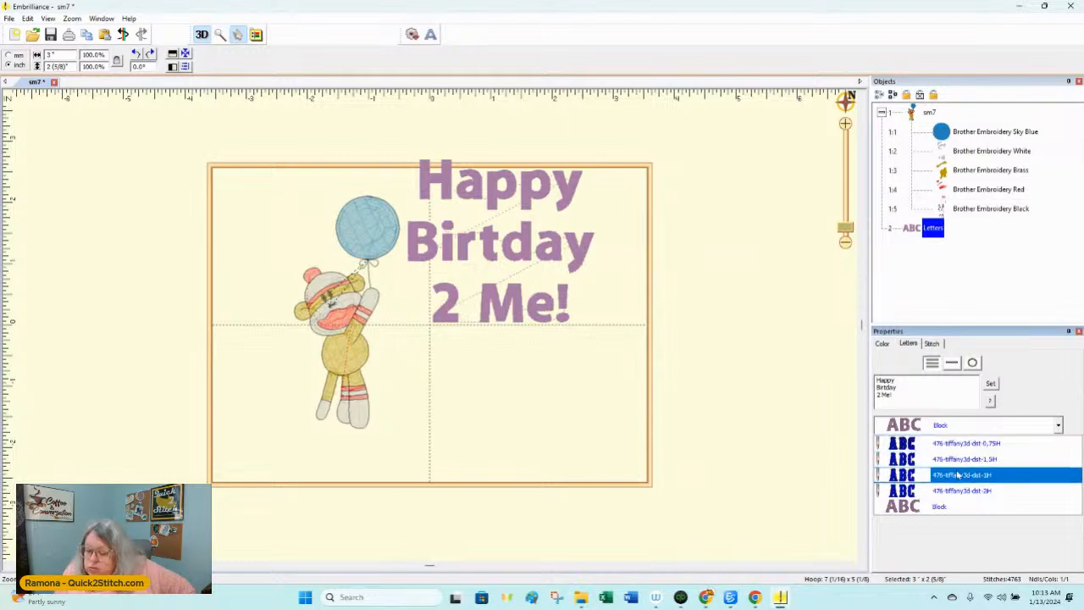
key("Down")
key("Down")
key("Down")
key("Down")
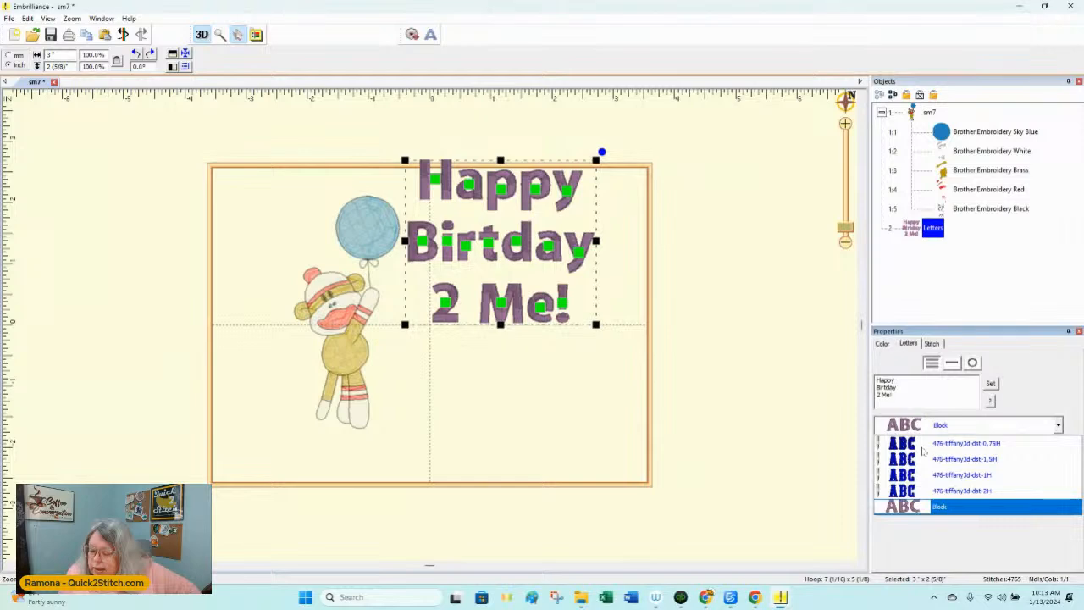
key("Up")
key("Up")
key("Up")
key("Up")
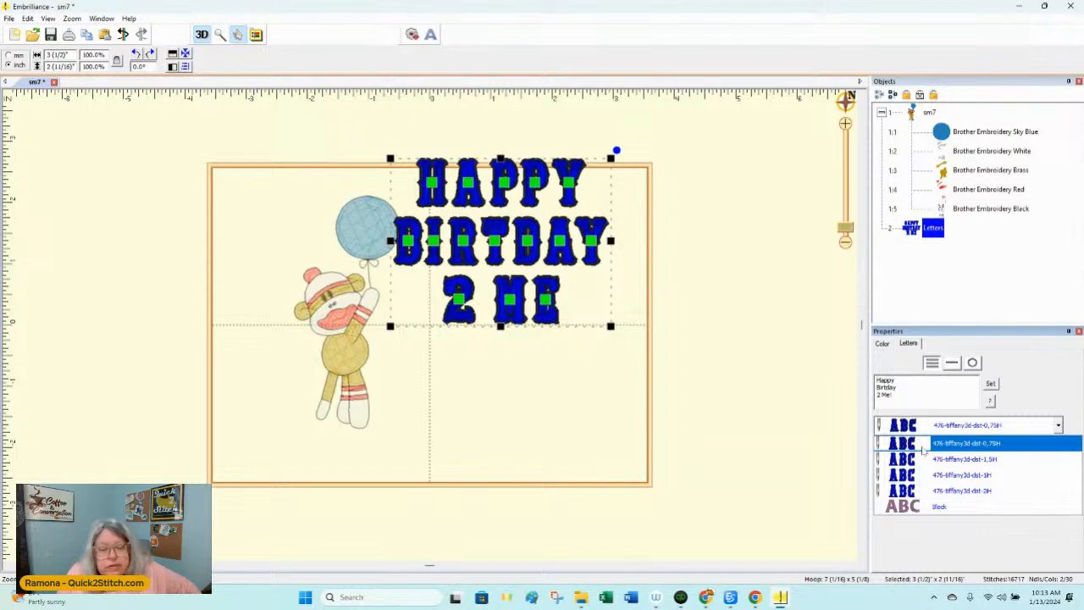
key("Return")
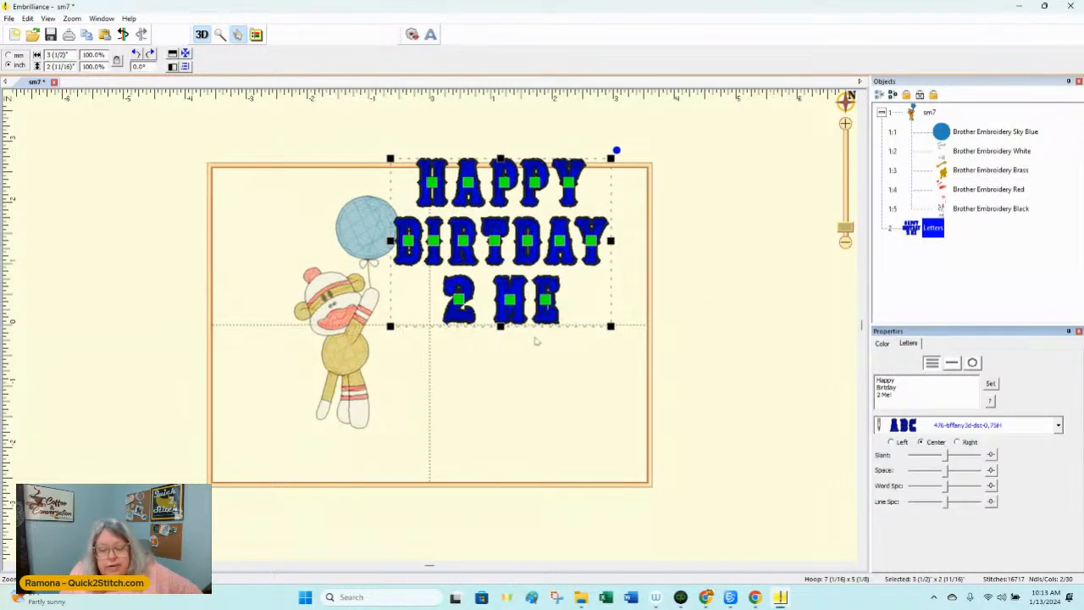
Step: Move the three-line lettering lower so it sits fully inside the hoop's right half beside the monkey
left_click(661, 240)
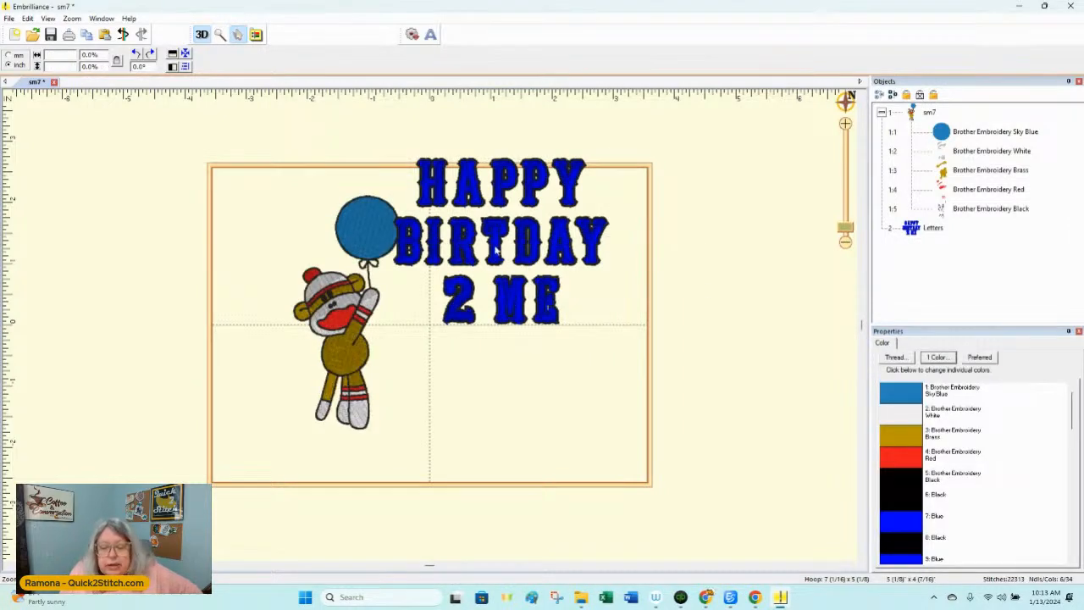
left_click_drag(496, 250, 505, 333)
left_click(773, 245)
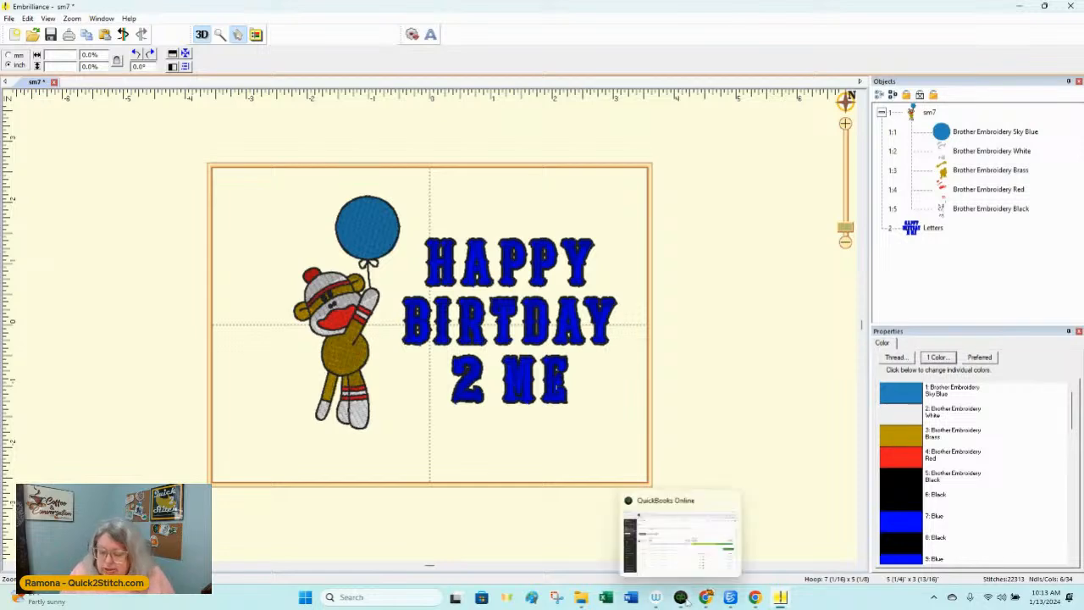
Step: Switch to the Chrome browser and search Google for "bx fonts for machine embroidery"
mouse_move(705, 597)
left_click(764, 537)
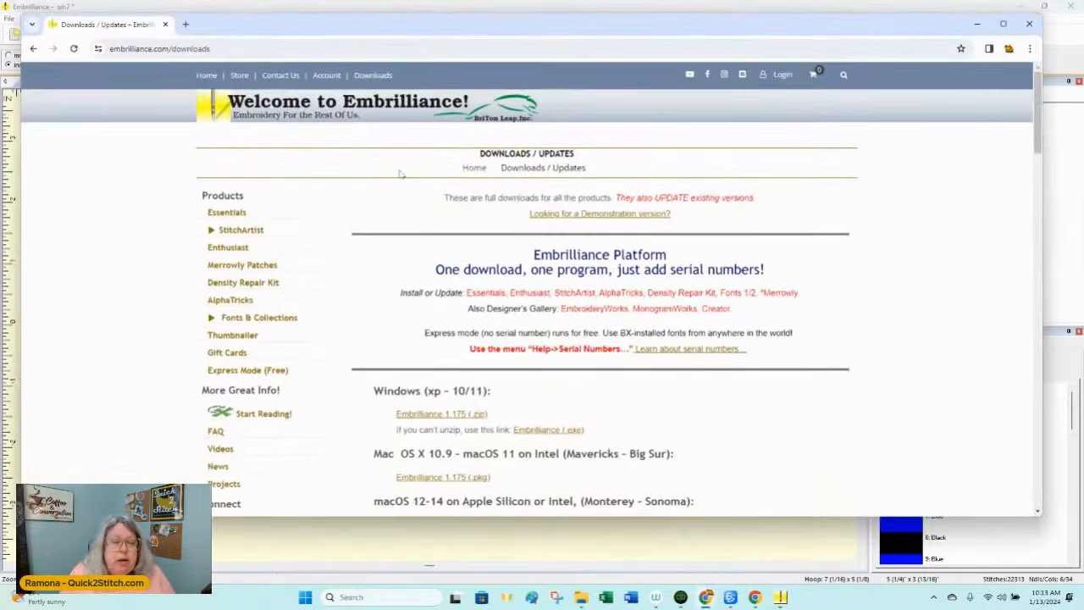
left_click(254, 53)
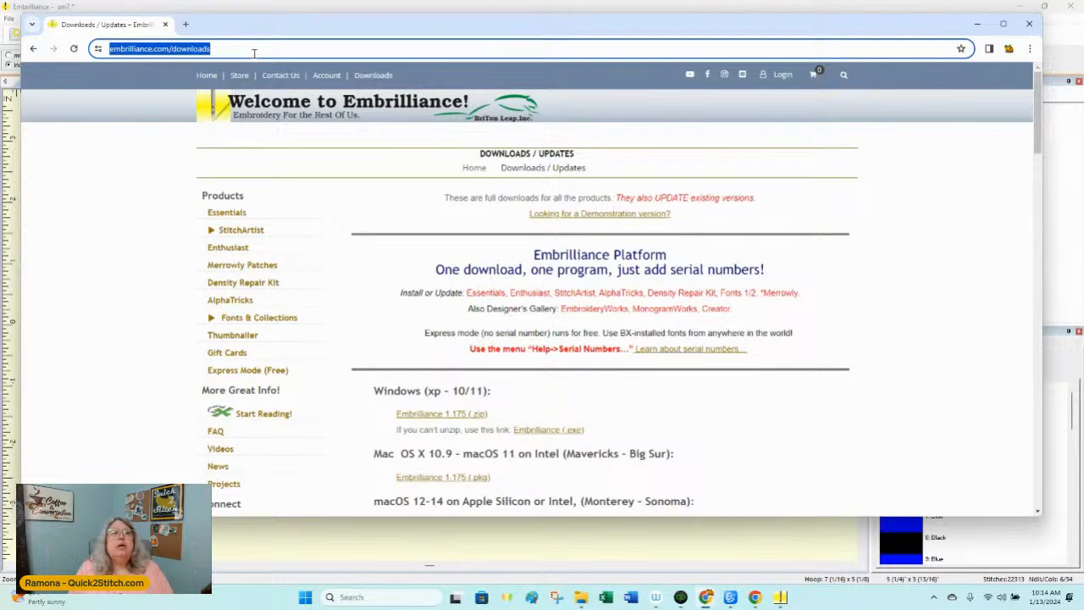
type("b")
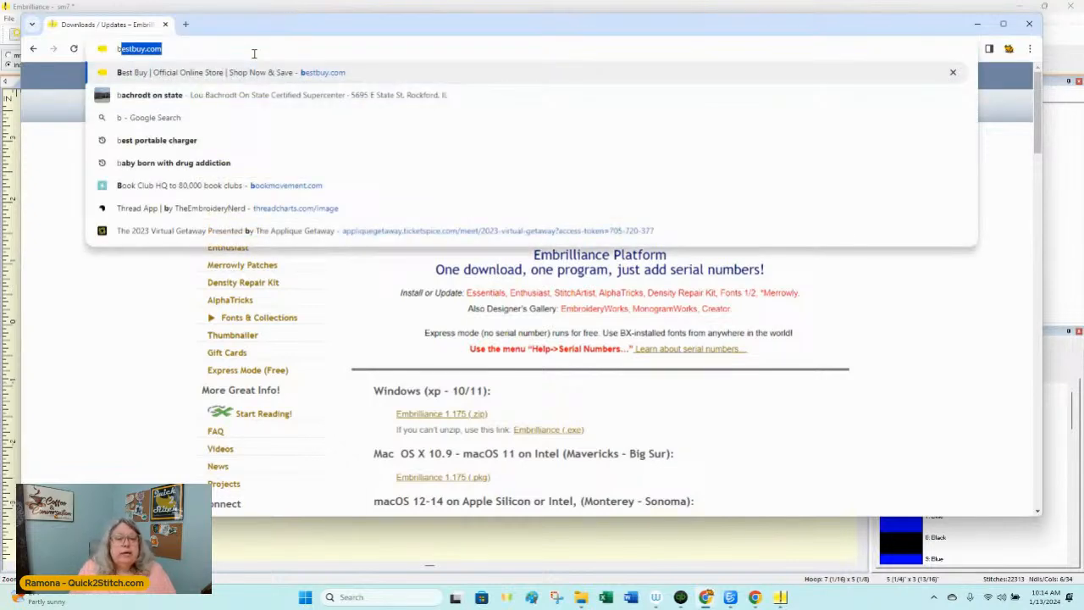
type("x fonts")
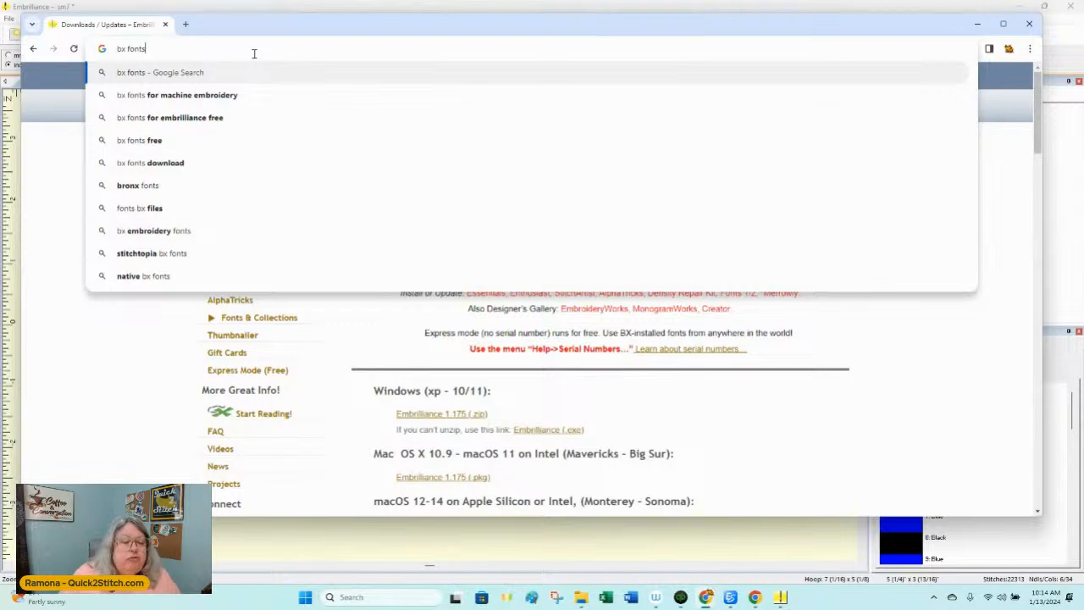
left_click(190, 95)
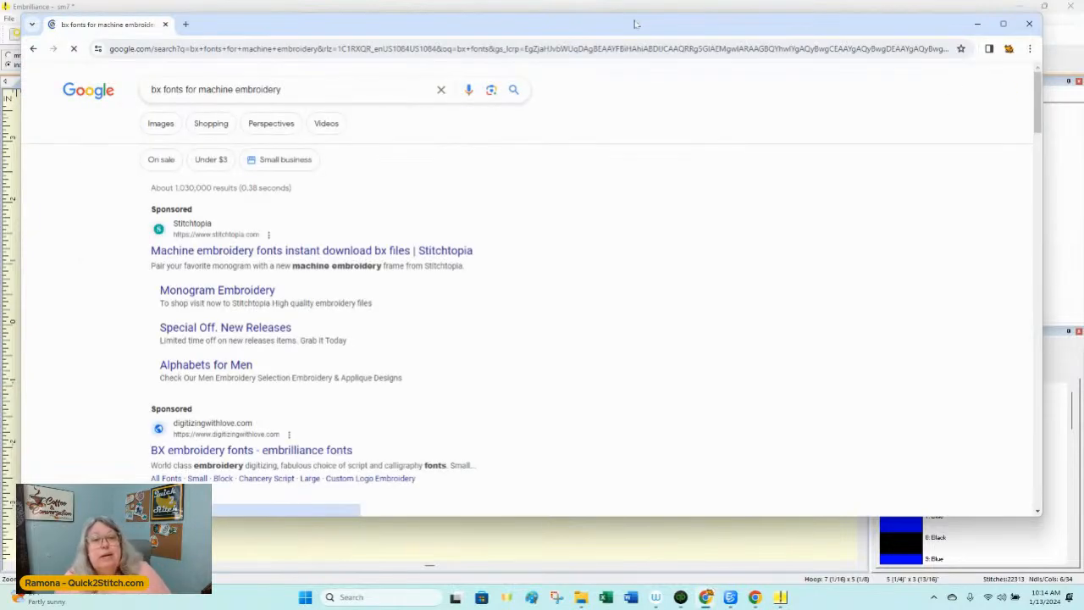
Step: Look through the search results and open Lynnie Pinnie's "Native BX Fonts for Embrilliance Software" page
scroll(469, 211, "down", 1)
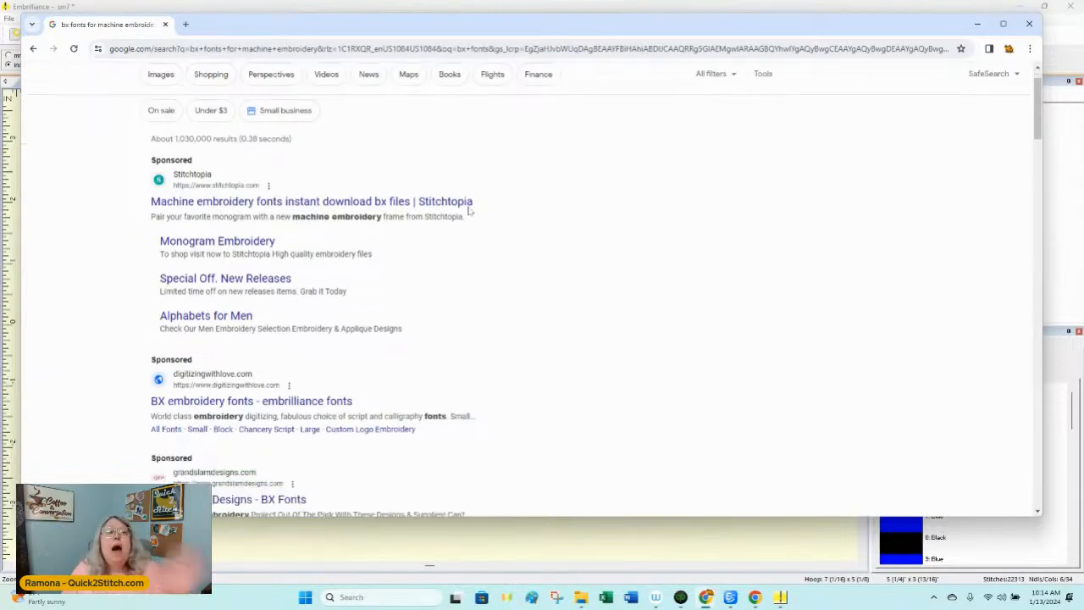
scroll(469, 211, "down", 7)
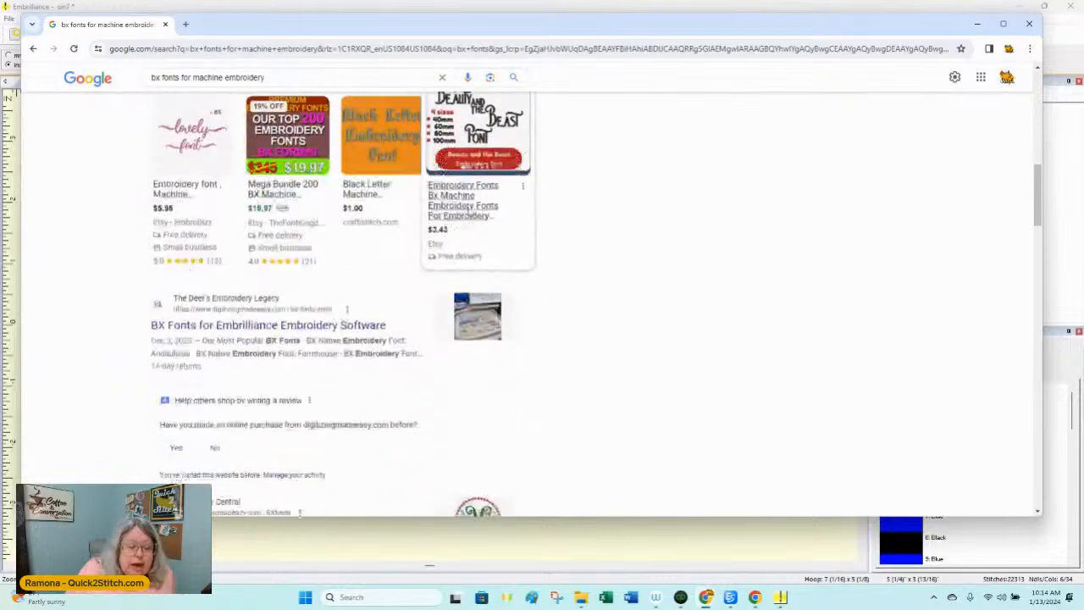
scroll(469, 211, "down", 4)
scroll(469, 211, "down", 2)
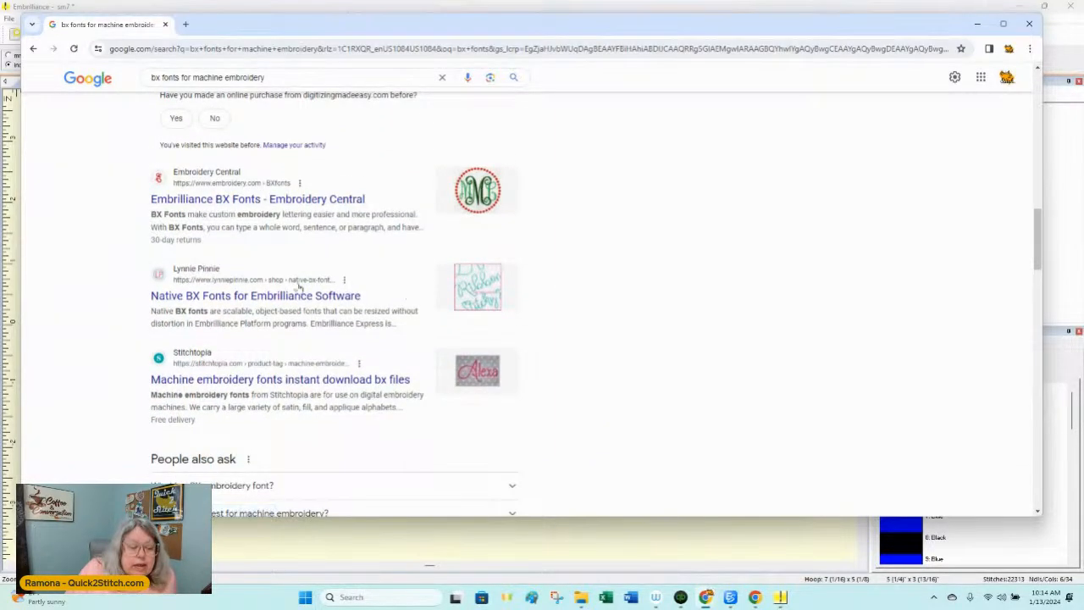
left_click(235, 298)
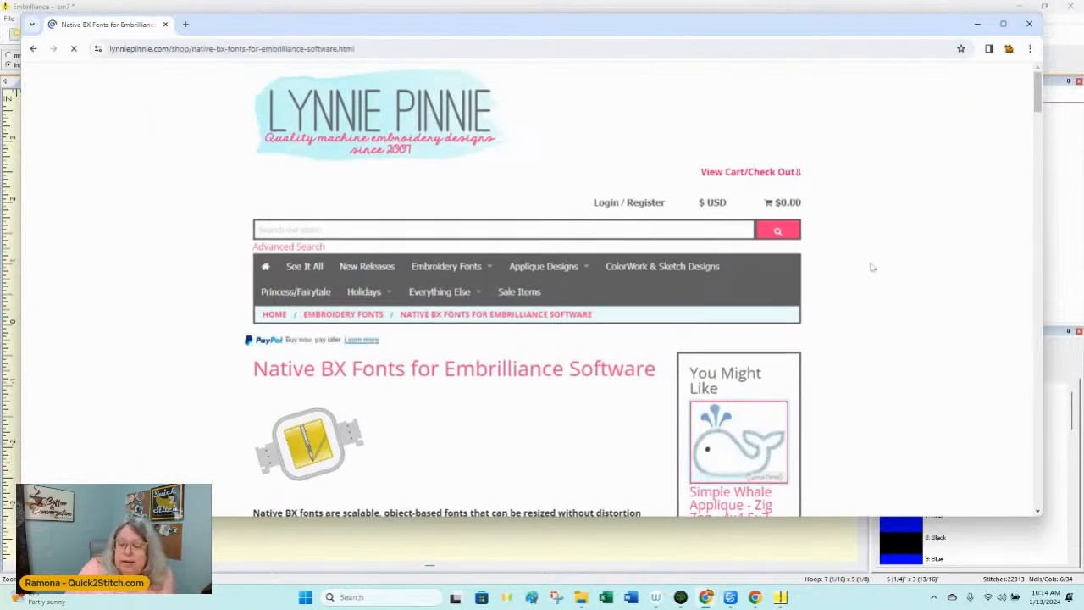
Step: Examine the native BX fonts offered in the shop listing, and dismiss the mailing-list offer back at the page start
scroll(871, 266, "down", 3)
scroll(871, 266, "down", 2)
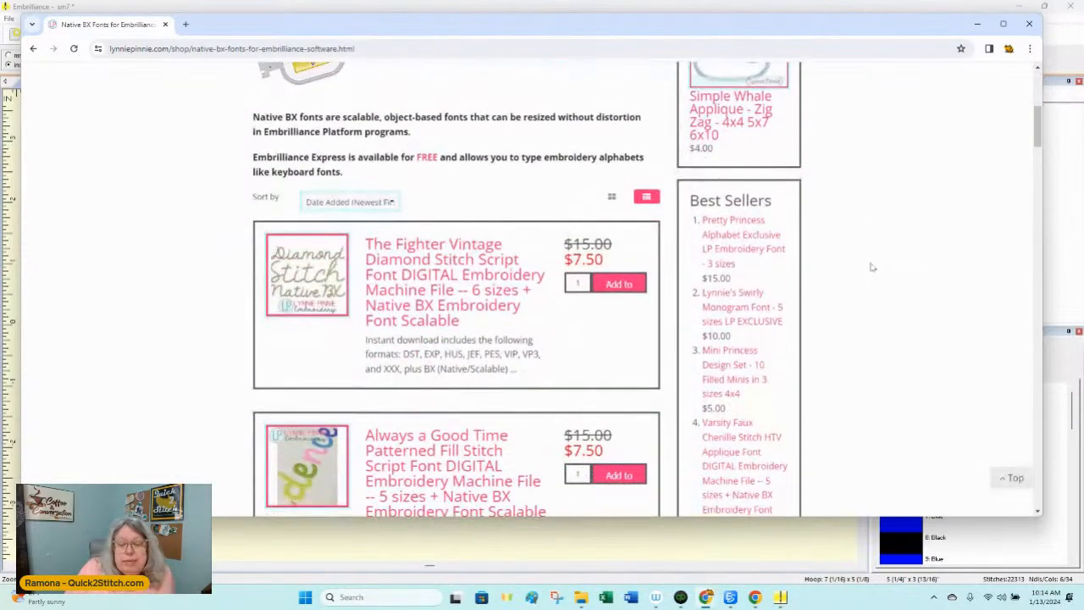
scroll(871, 265, "down", 2)
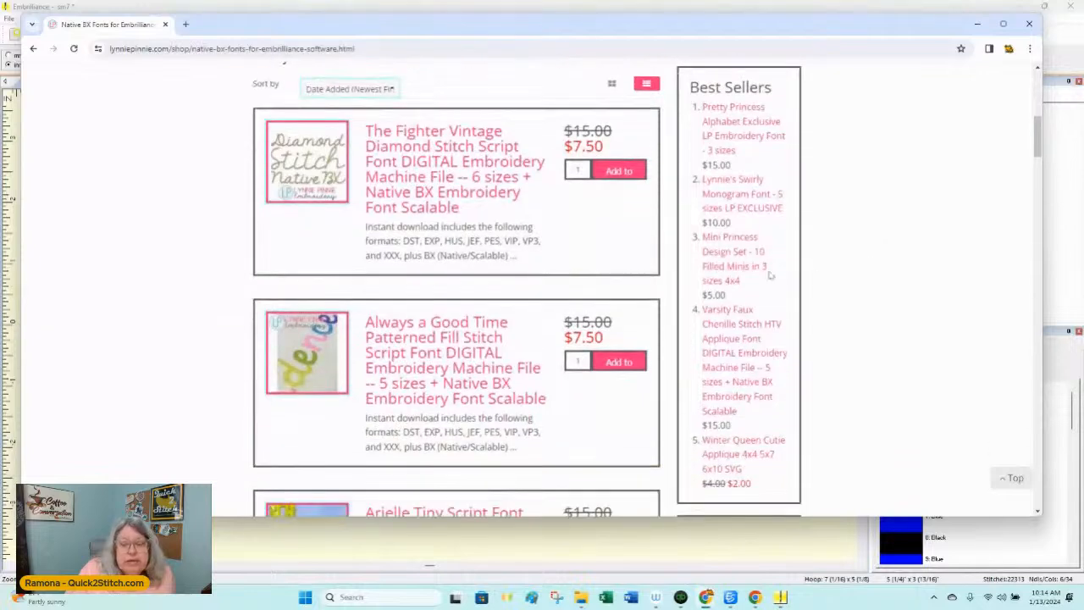
scroll(556, 289, "down", 4)
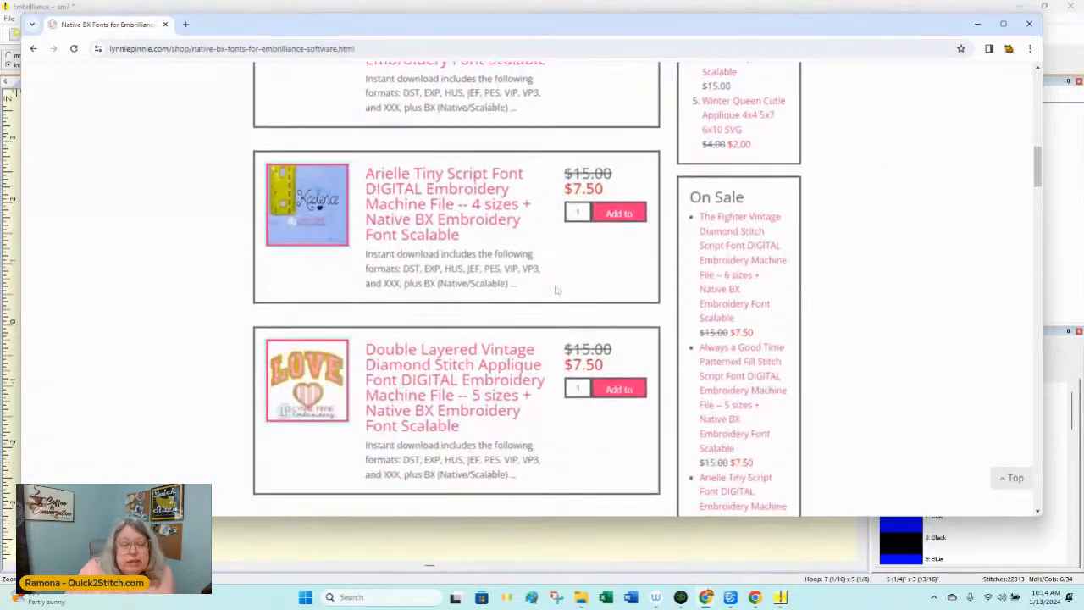
scroll(556, 290, "down", 4)
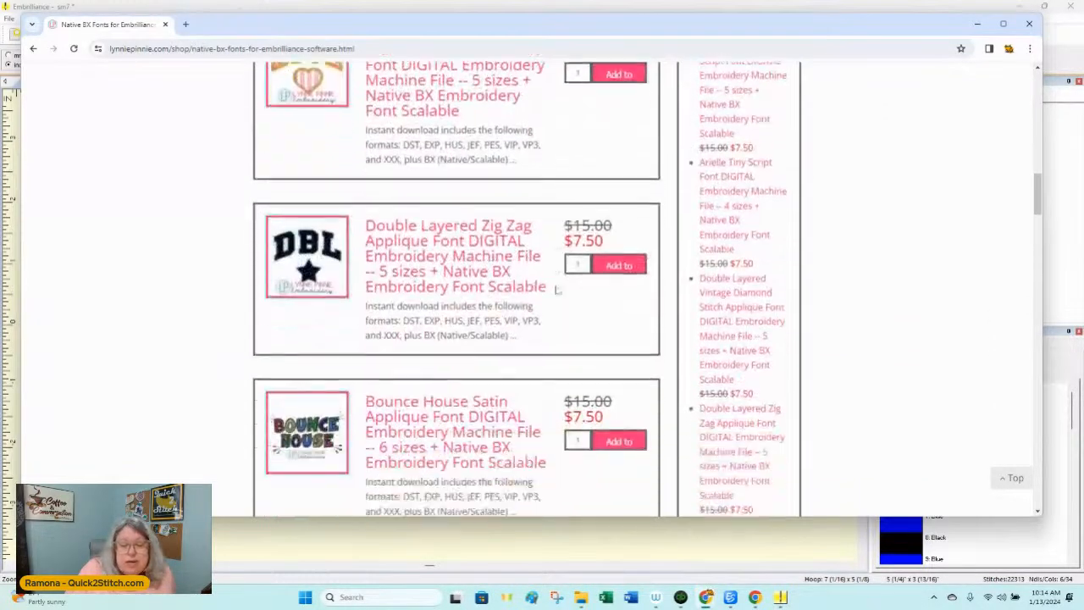
scroll(464, 272, "down", 6)
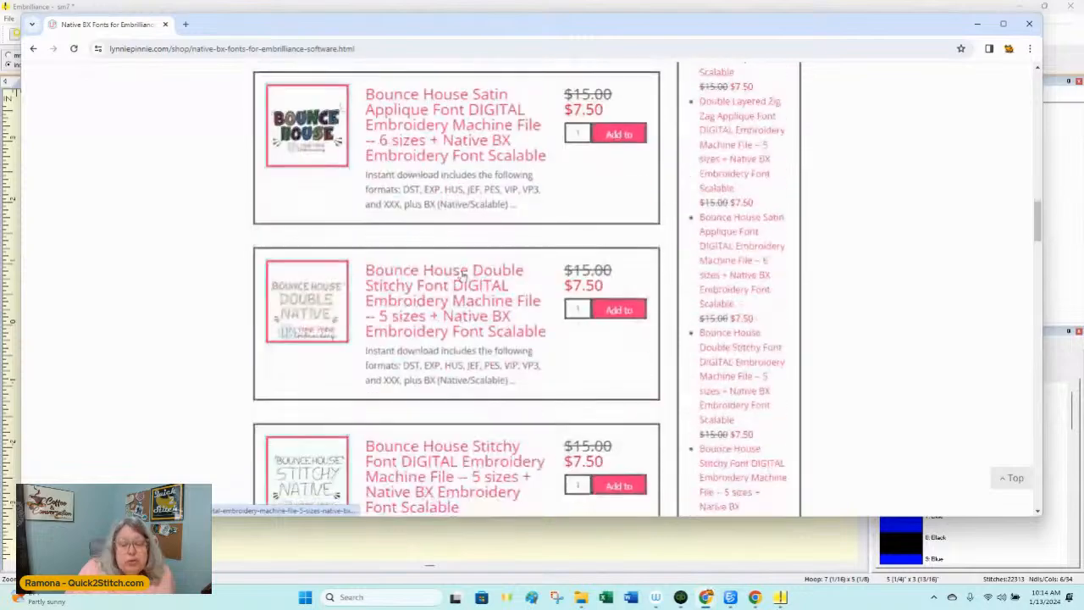
scroll(464, 275, "down", 3)
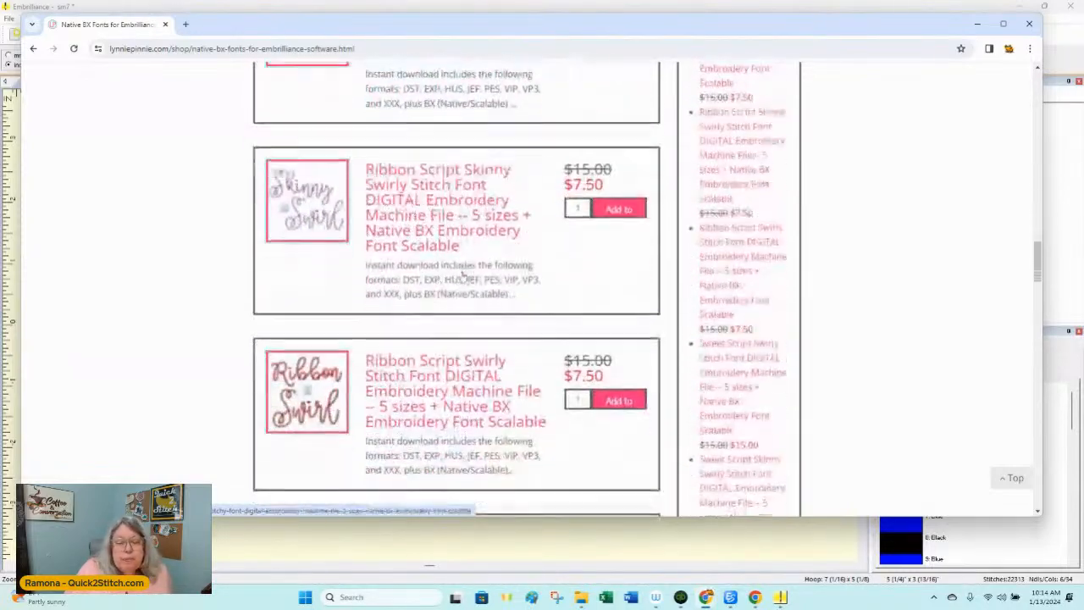
scroll(464, 273, "down", 3)
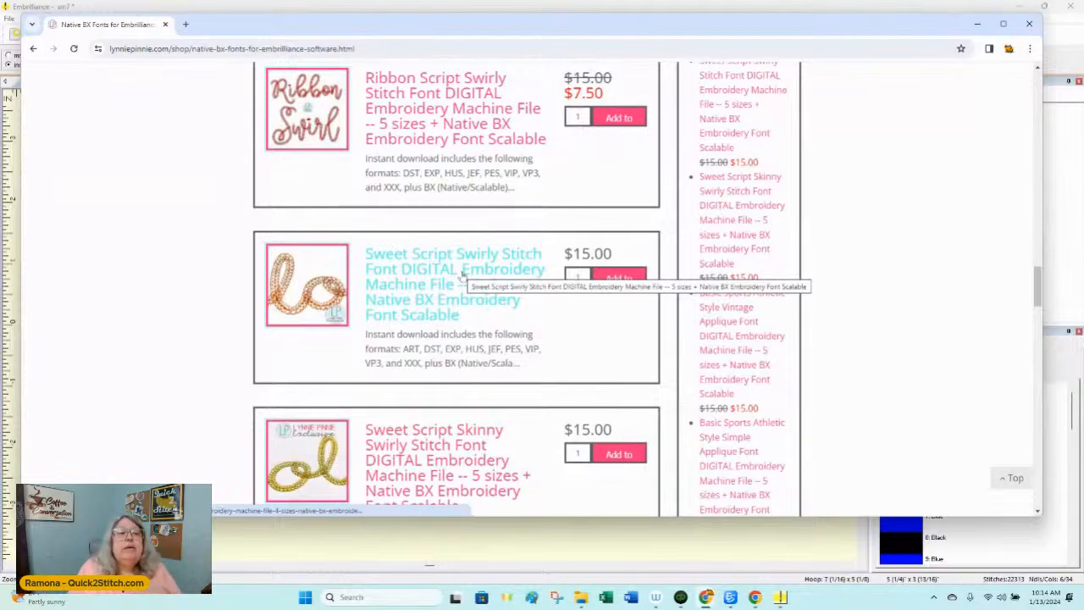
scroll(464, 272, "down", 3)
scroll(464, 271, "down", 7)
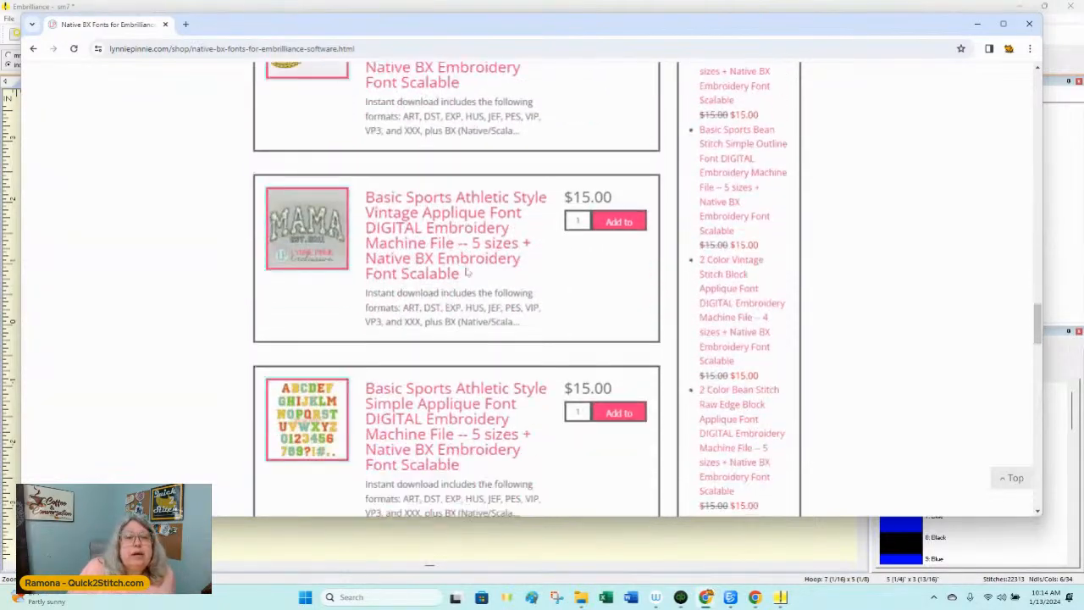
scroll(489, 389, "up", 15)
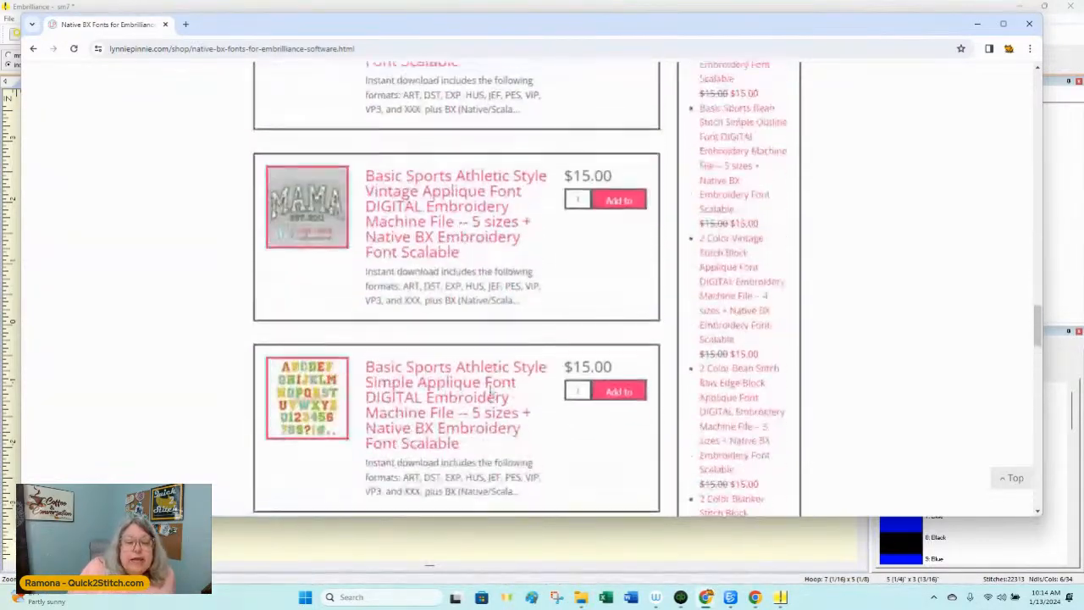
scroll(489, 389, "up", 4)
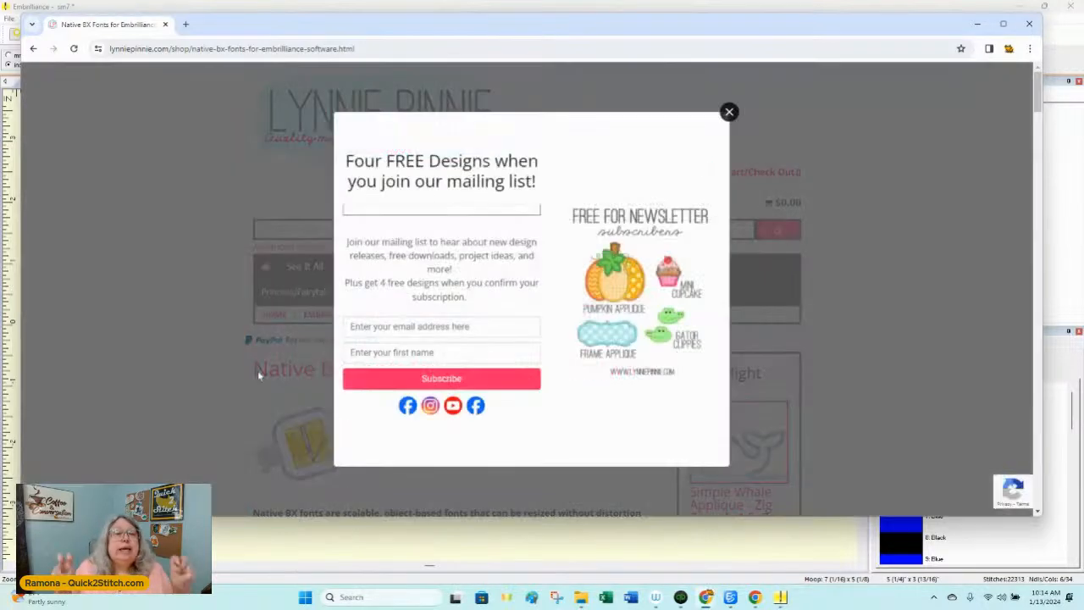
left_click(729, 111)
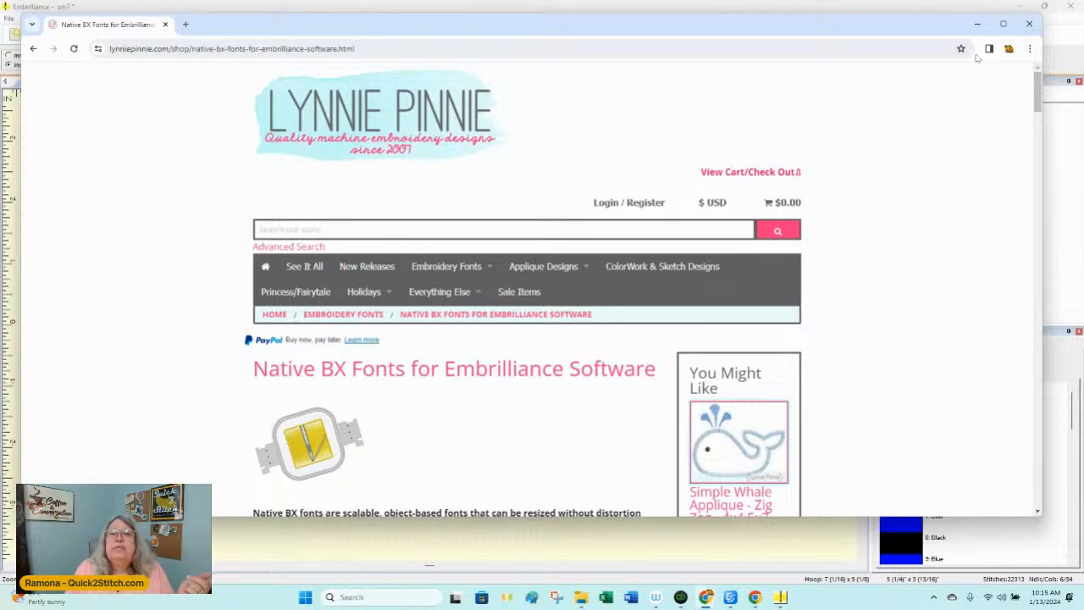
Step: Return to Embrilliance and move the monkey and lettering together up and to the left within the hoop
left_click(976, 25)
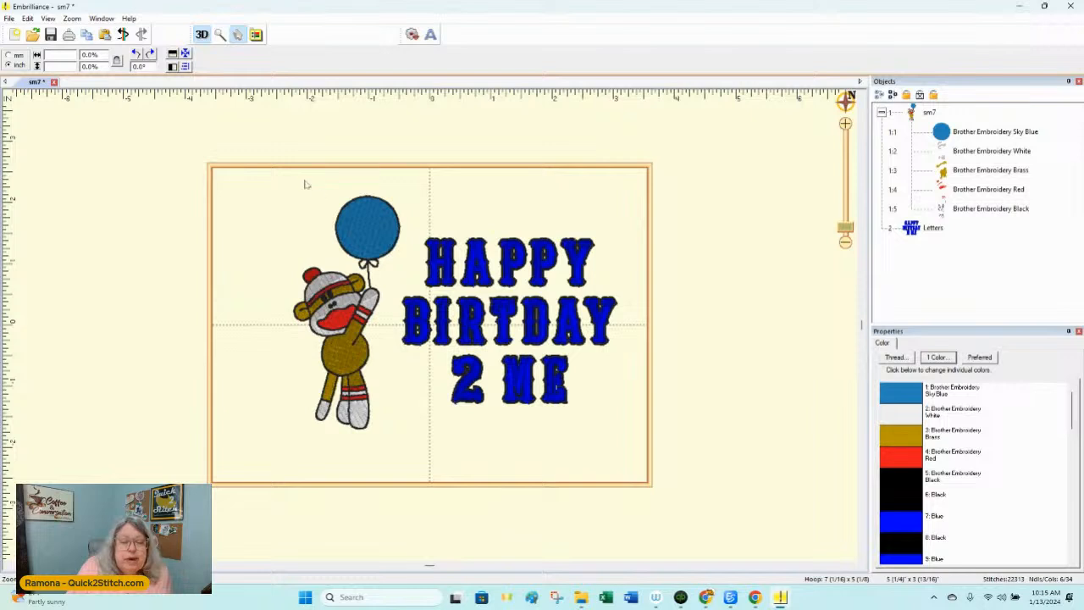
left_click_drag(260, 150, 624, 459)
left_click_drag(565, 399, 514, 381)
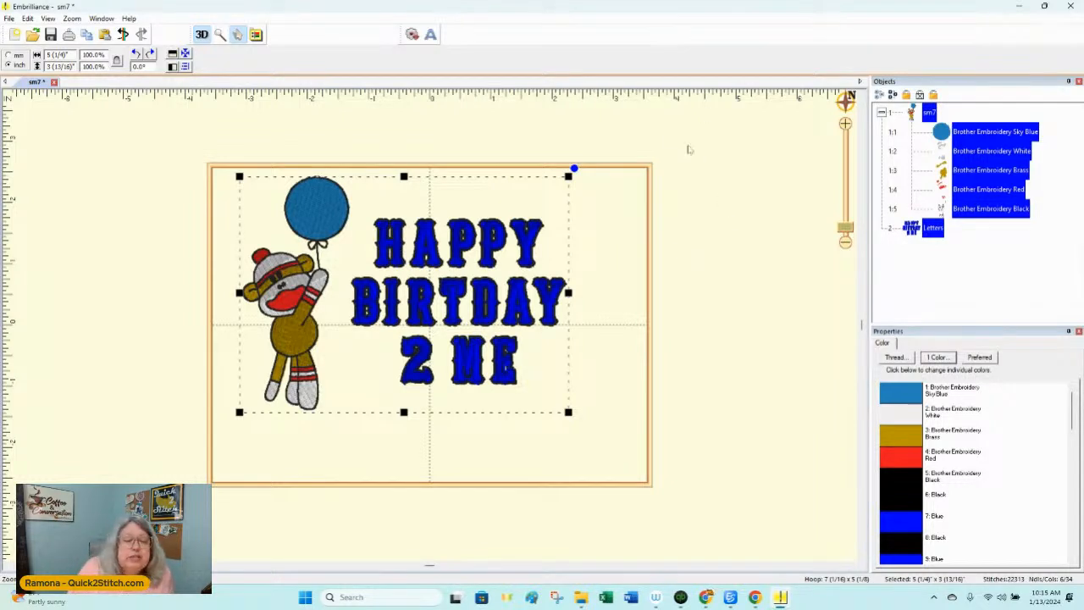
left_click(121, 162)
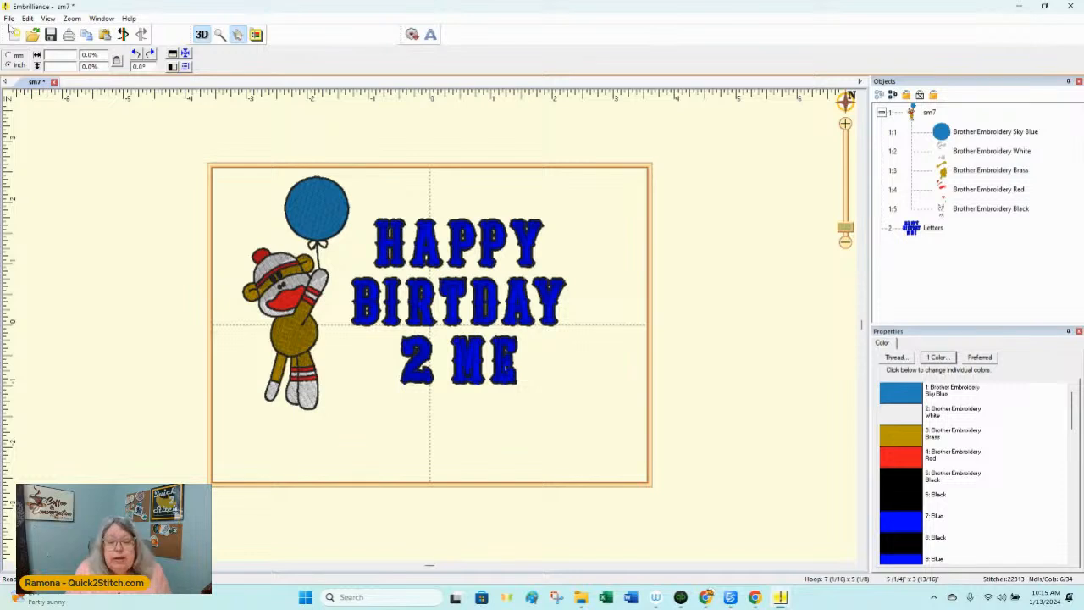
Step: Change the lettering to circular text reading "Happy" and set its radius to 27.0 mm
left_click(452, 301)
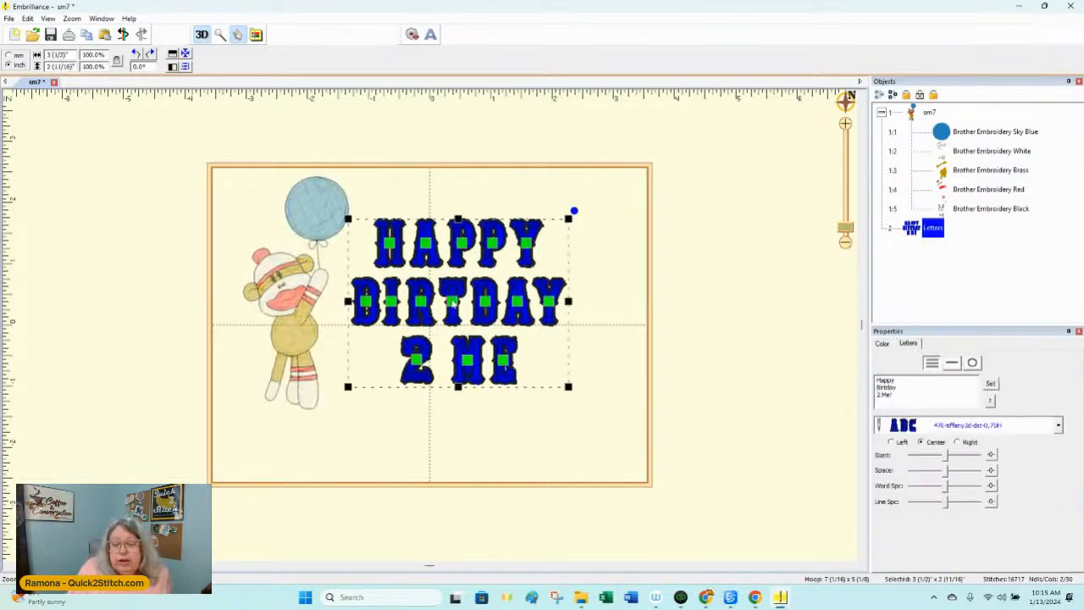
left_click(973, 362)
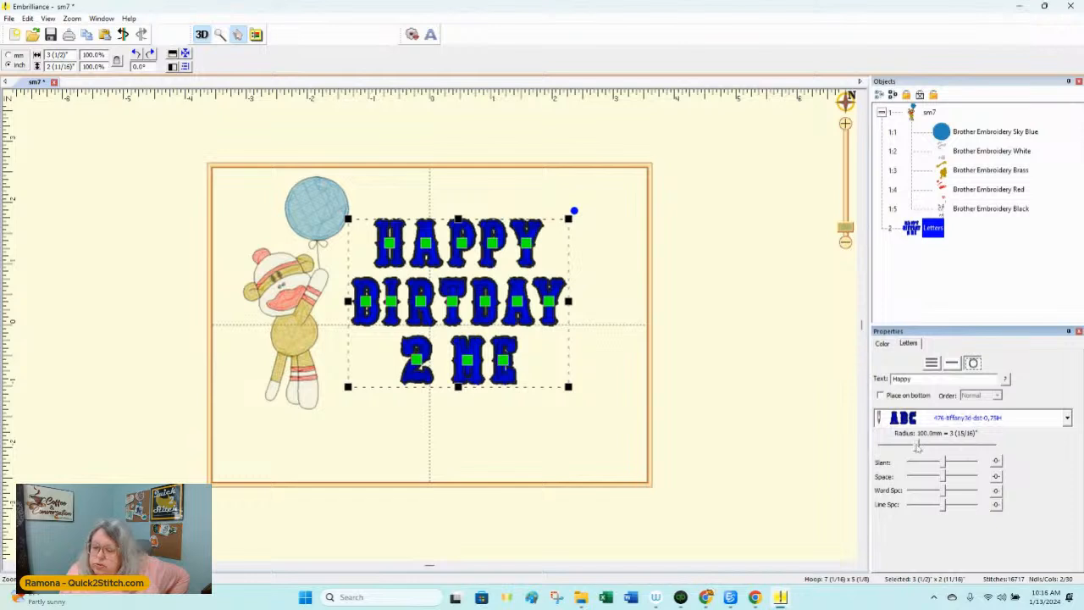
left_click_drag(917, 447, 889, 444)
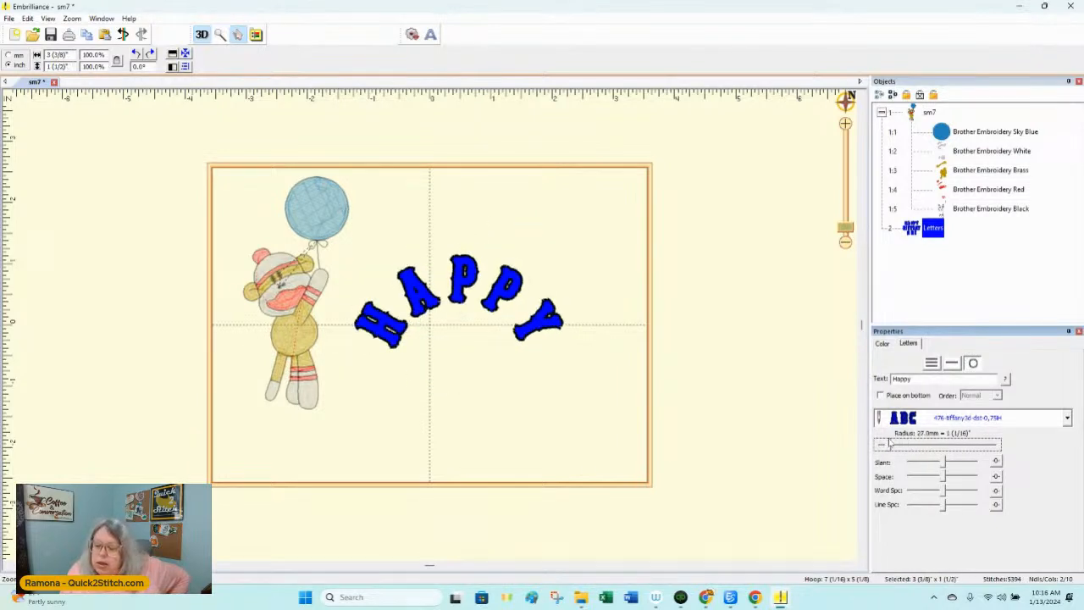
left_click(721, 279)
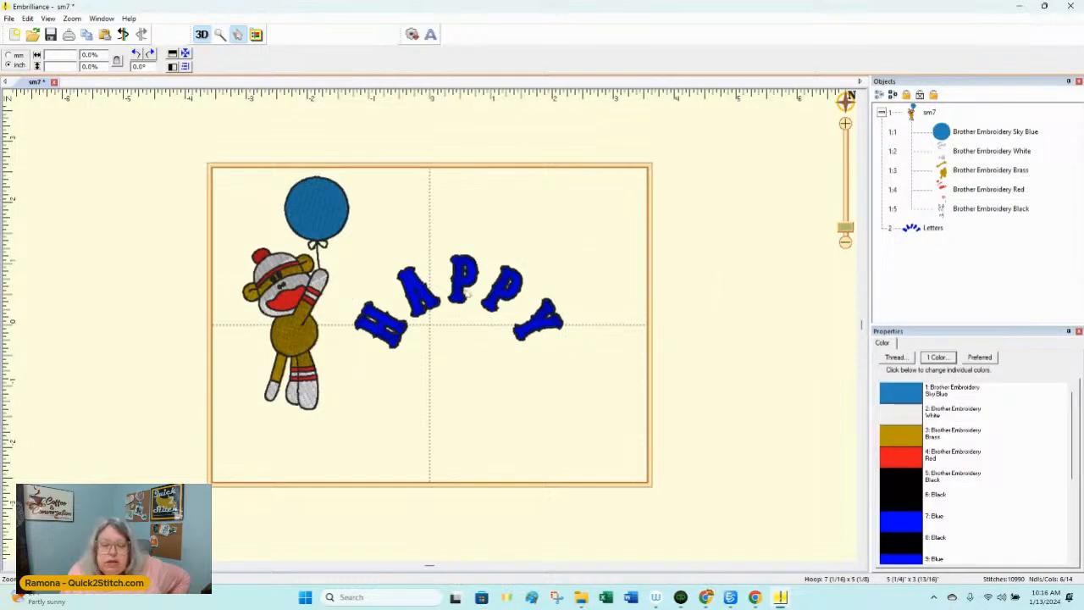
Step: Move the arched "Happy" lettering higher in the hoop and shift the balloon monkey slightly down and to the right
left_click_drag(466, 293, 468, 234)
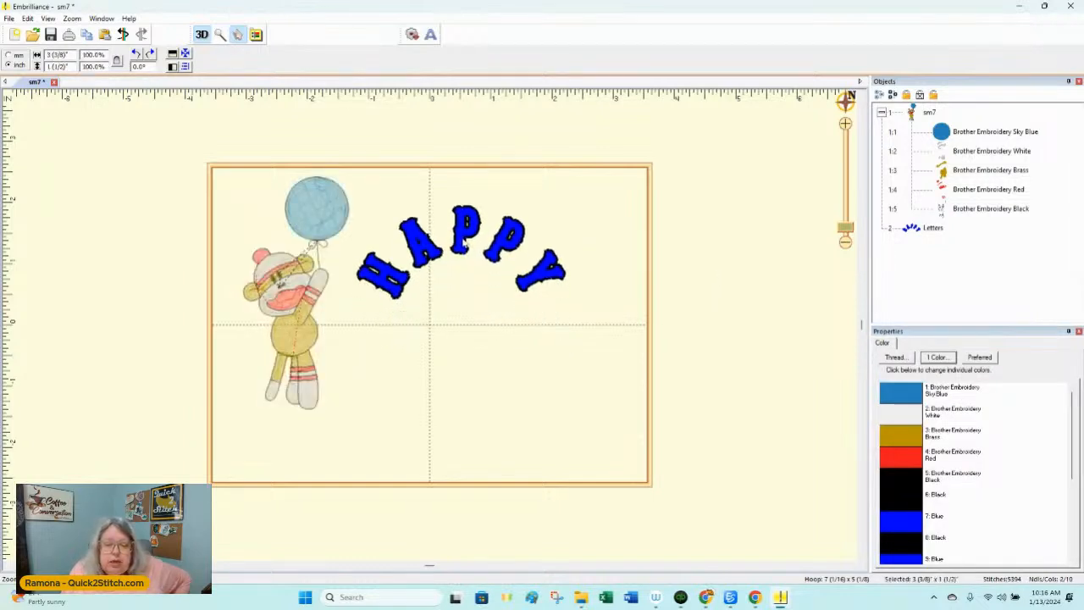
left_click(305, 322)
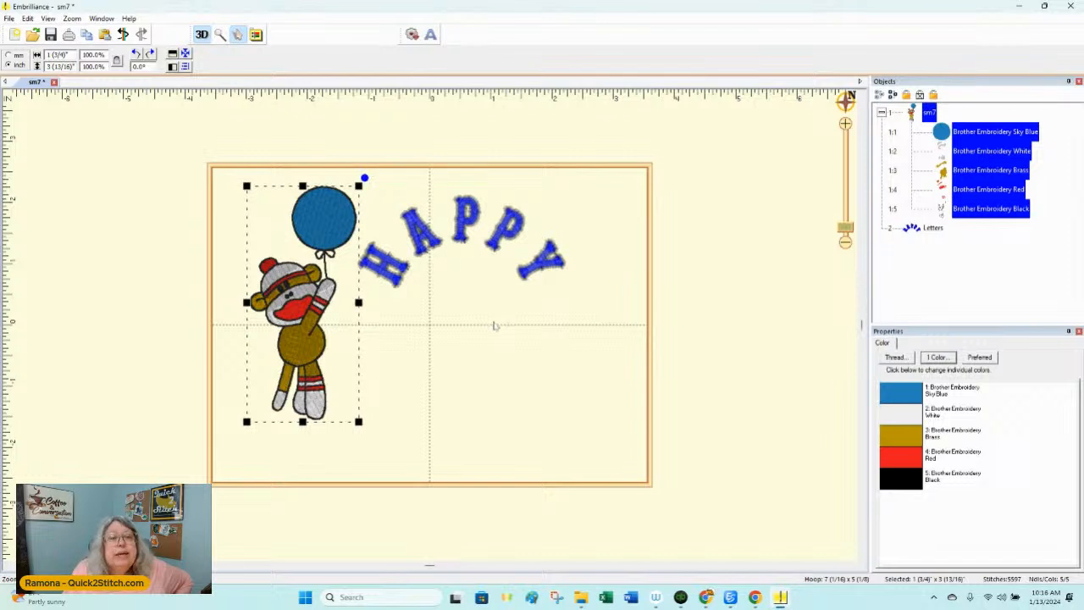
Step: Apply the 130 mm x 180 mm PES hoop to the page in portrait orientation, without the 90-degree rotation
left_click(257, 34)
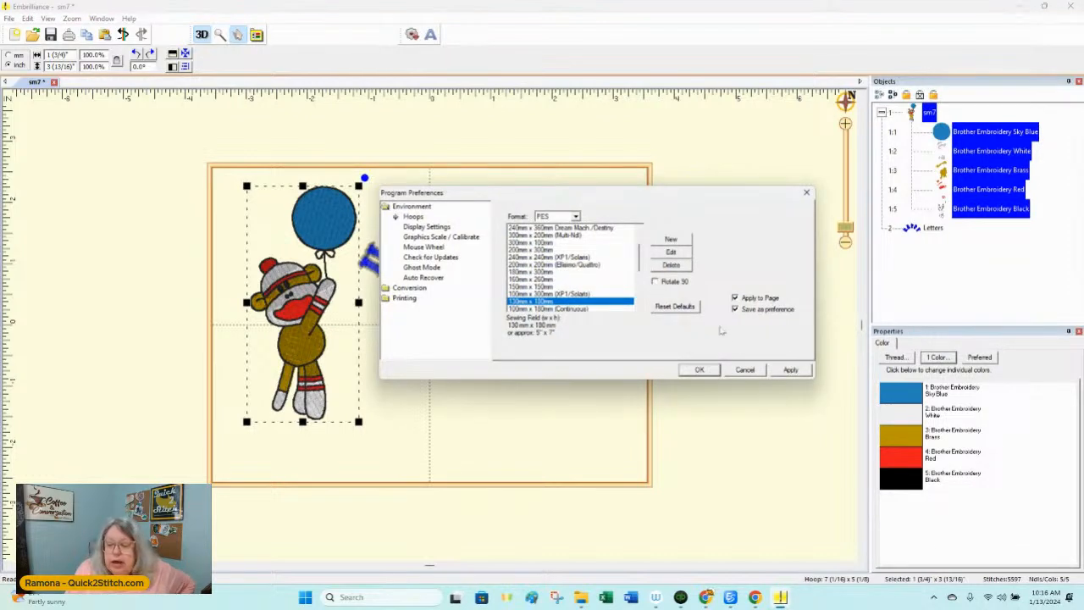
left_click(787, 372)
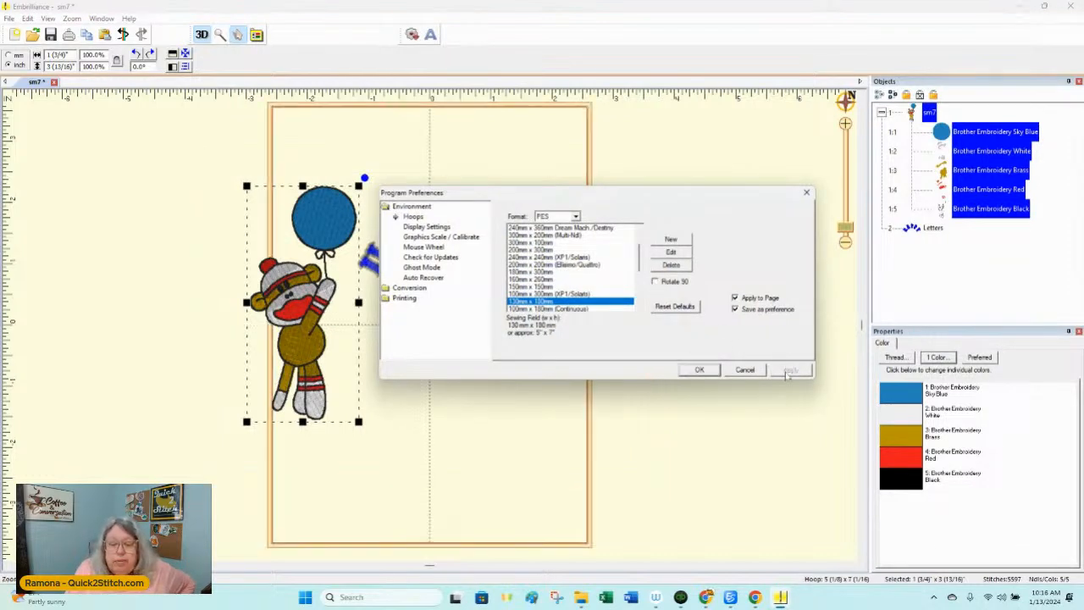
left_click(703, 371)
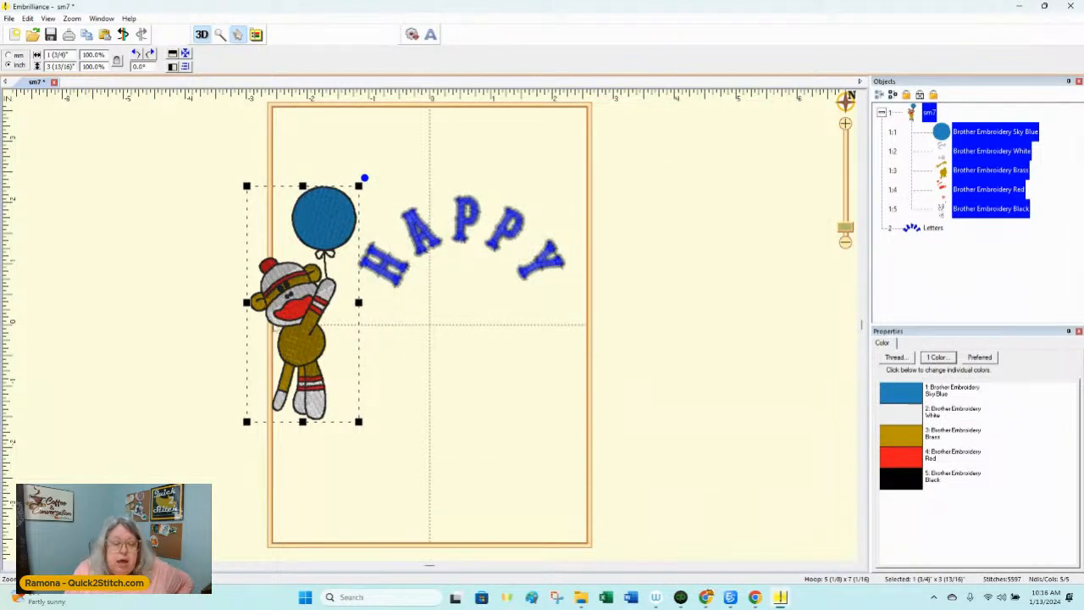
Step: Center the monkey in the hoop and arrange the "Happy" lettering above the balloon with an arc radius of 54.0 mm
left_click_drag(296, 322, 421, 340)
left_click_drag(506, 240, 474, 181)
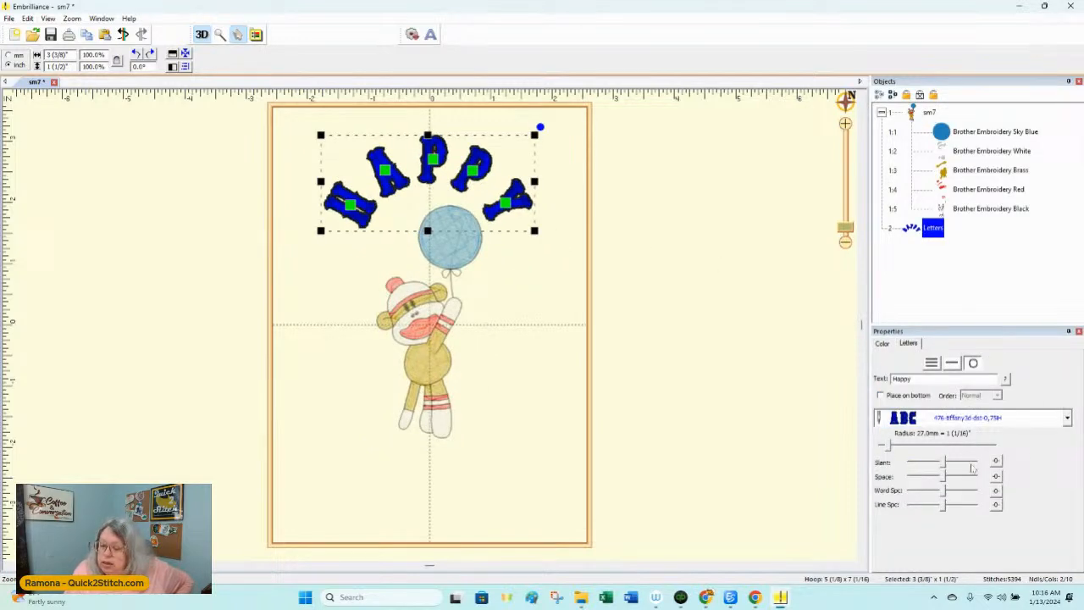
left_click(887, 449)
left_click_drag(887, 449, 901, 447)
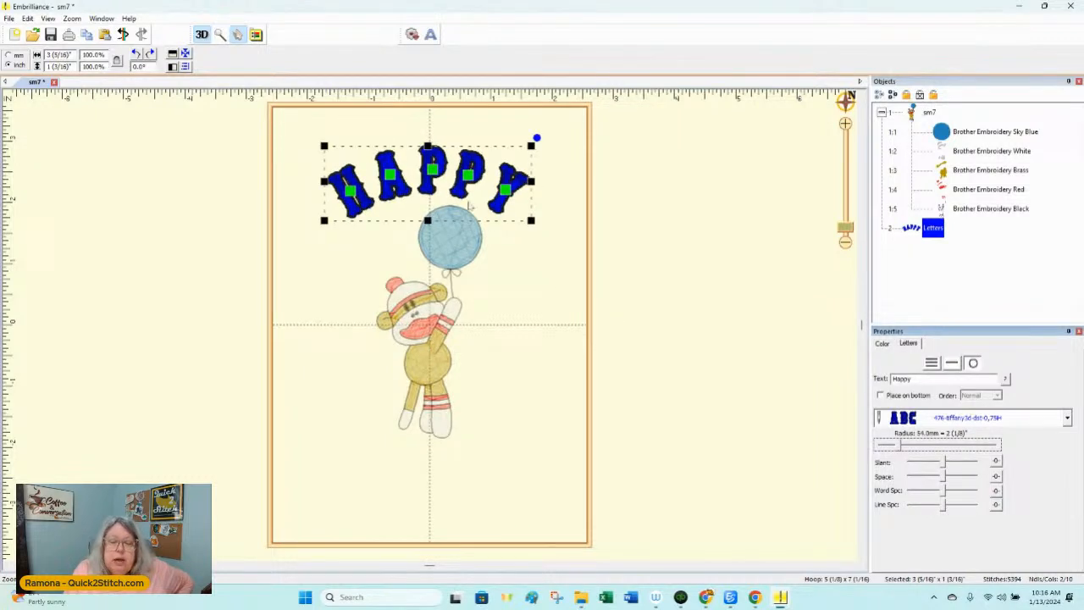
left_click(464, 195)
left_click(464, 195)
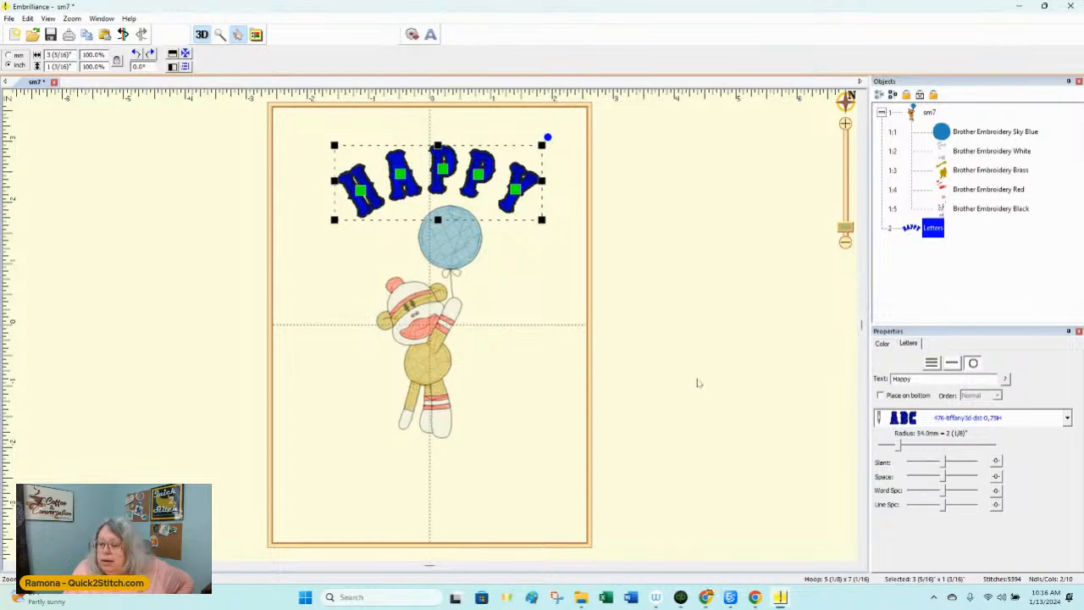
Step: Change the first thread color of the "Happy" lettering to Candy Apple Red from the Fil-Tec Glide thread chart
left_click(882, 343)
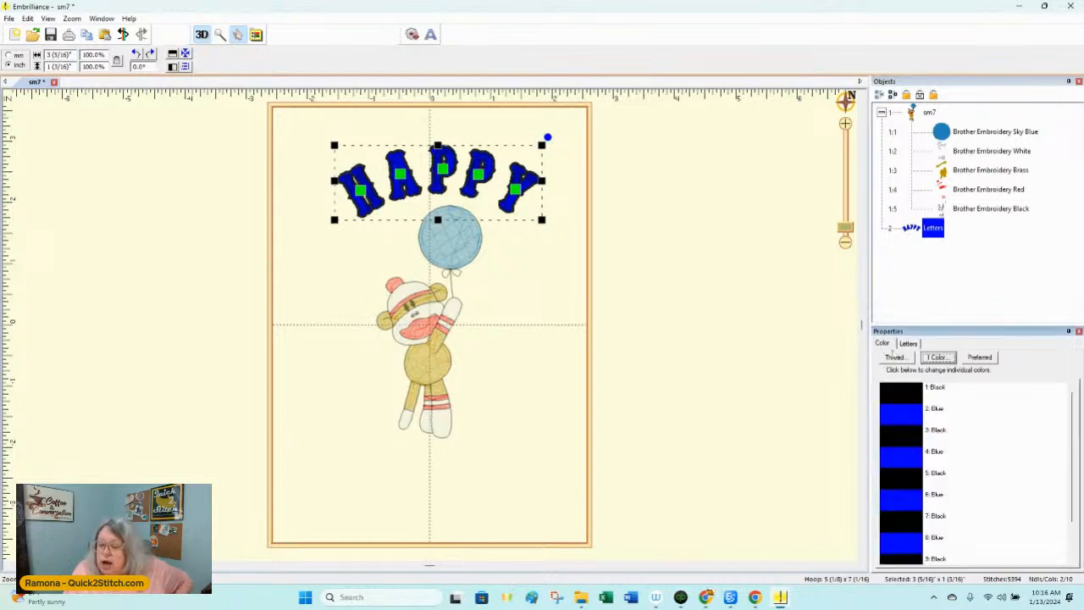
double_click(912, 397)
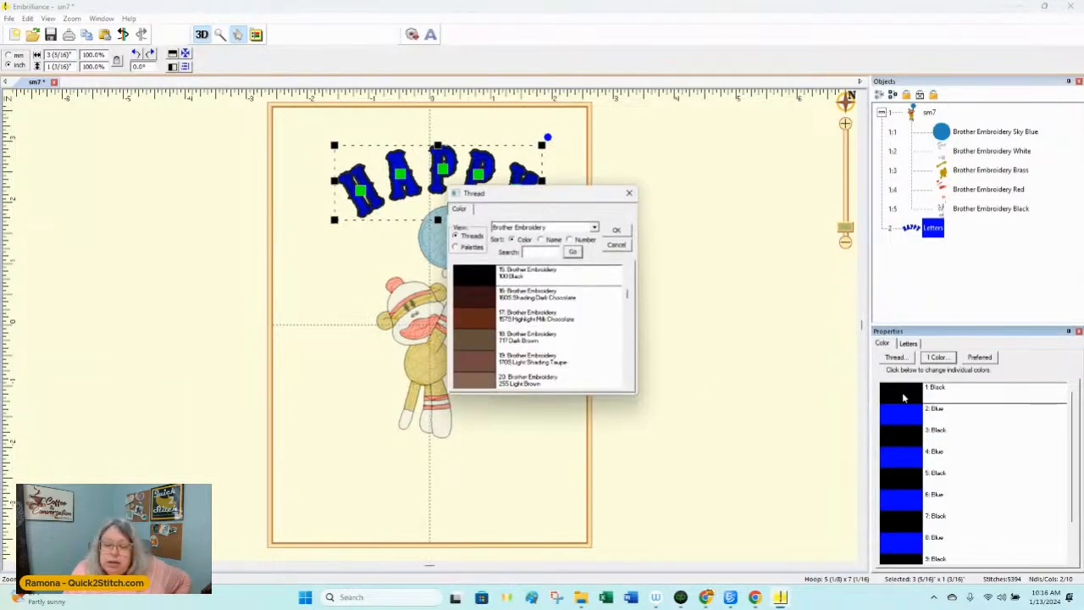
scroll(557, 339, "down", 5)
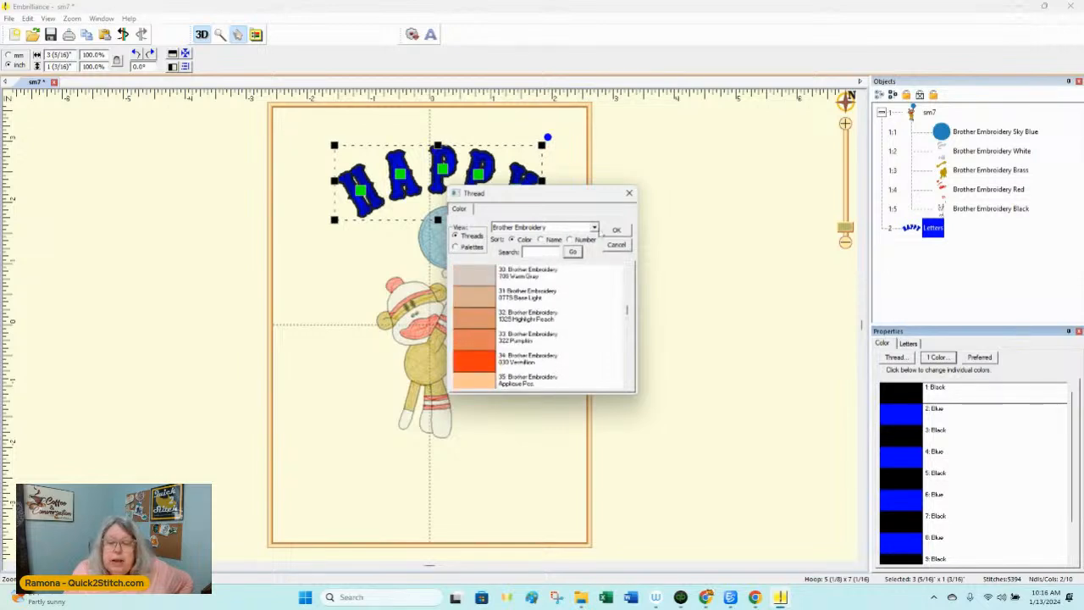
left_click(596, 229)
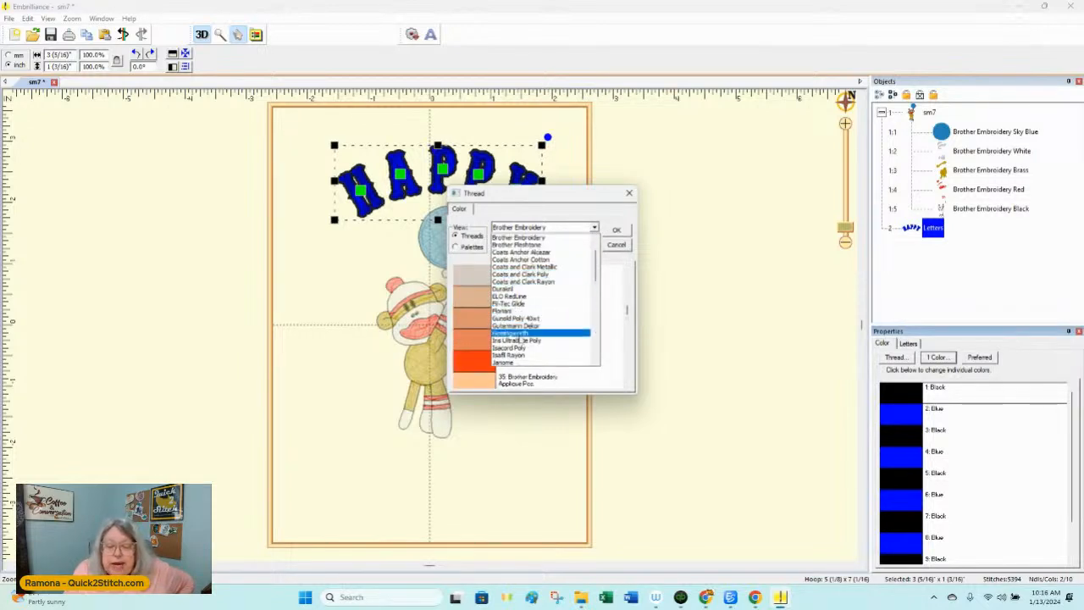
left_click(513, 305)
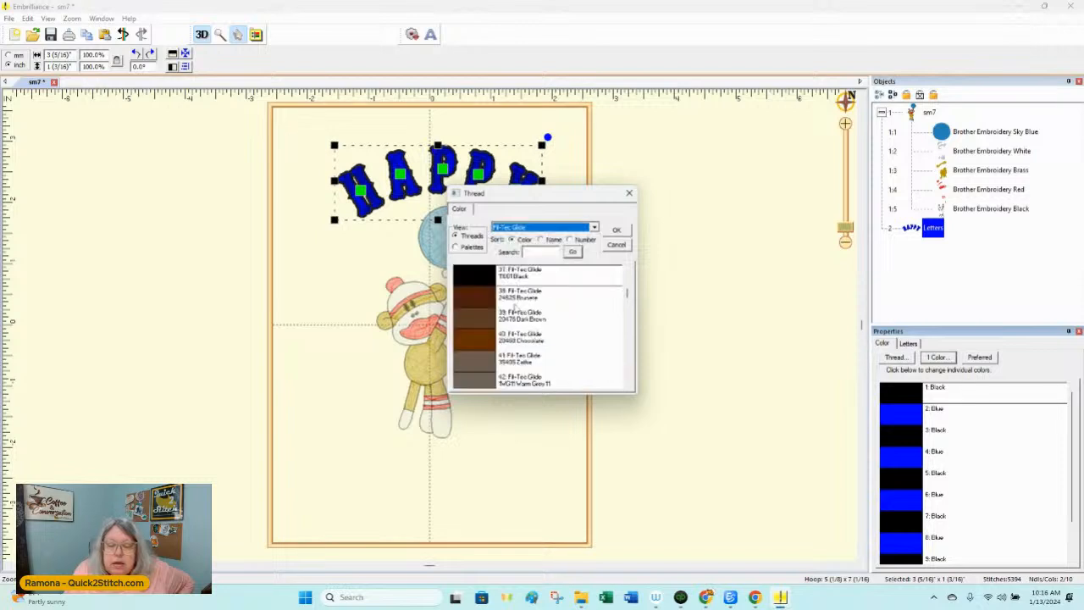
scroll(487, 320, "down", 7)
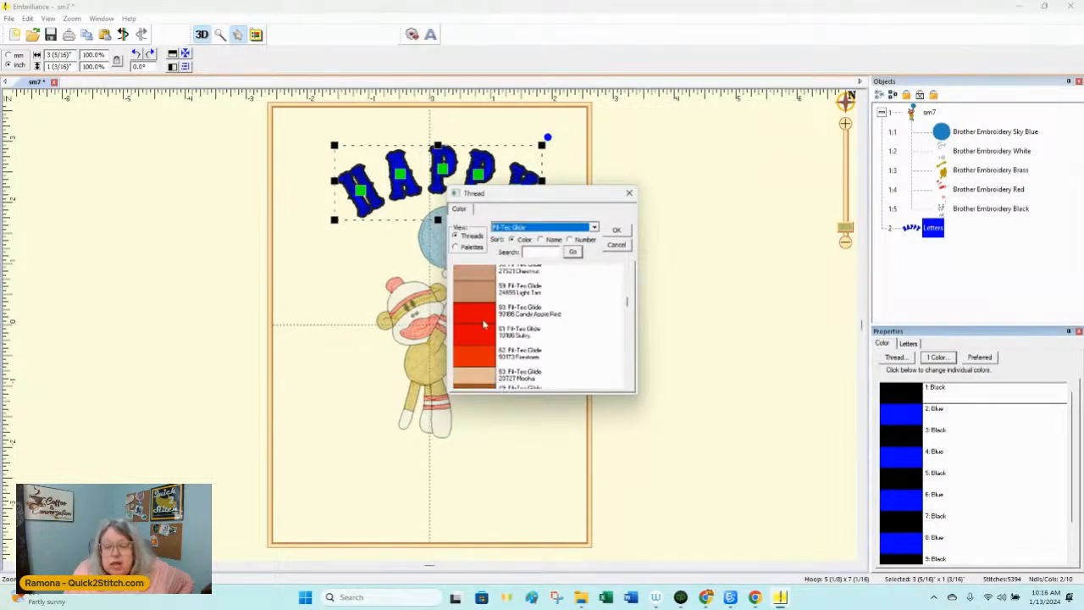
left_click(484, 324)
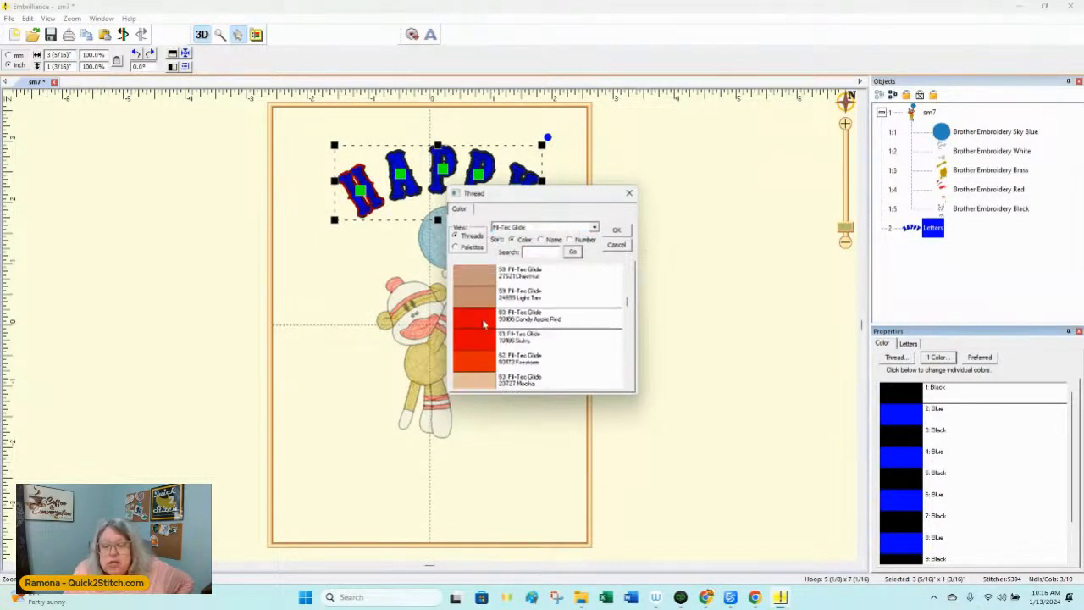
left_click(618, 231)
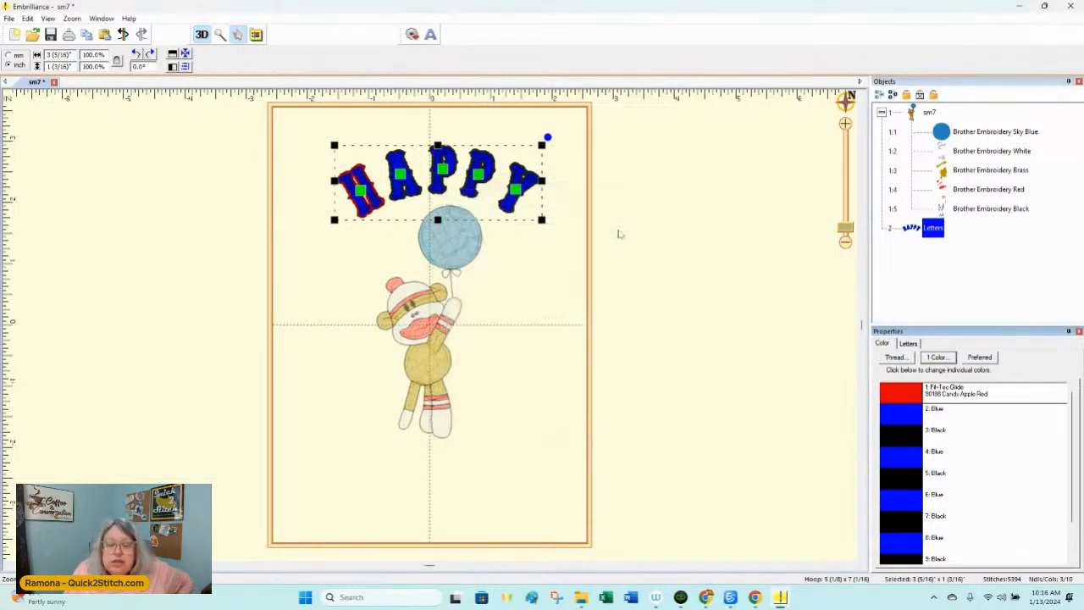
left_click(695, 285)
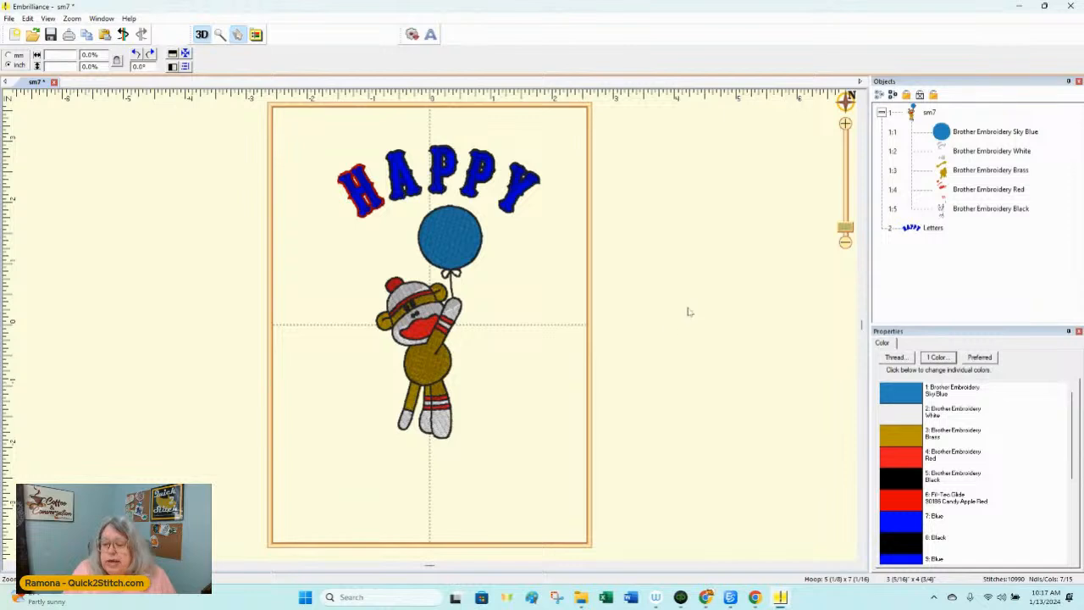
Step: Add a second circular lettering object reading "Birthday"
left_click(430, 34)
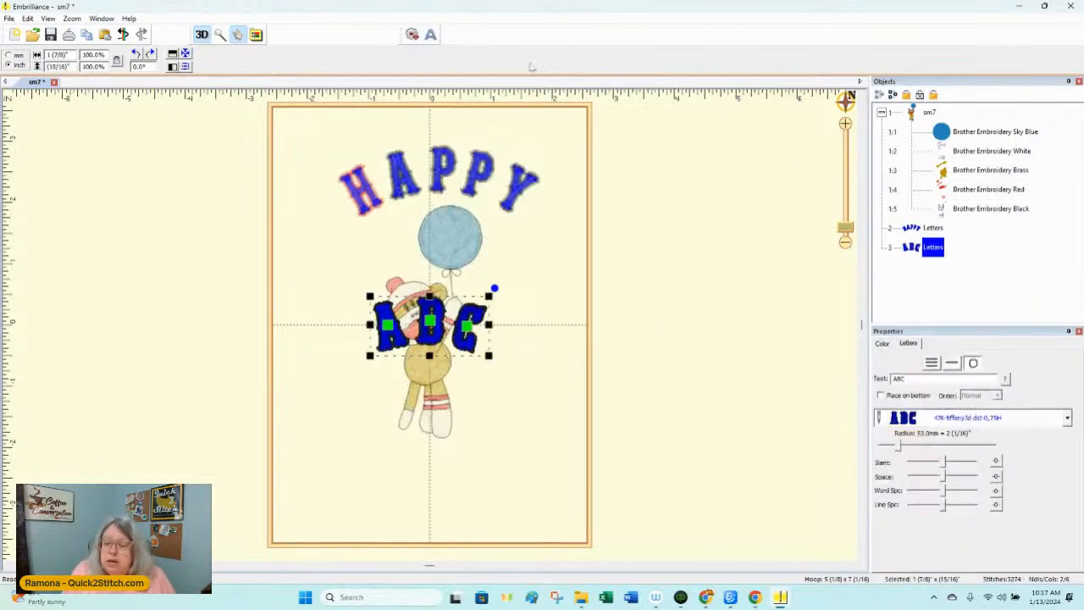
double_click(919, 380)
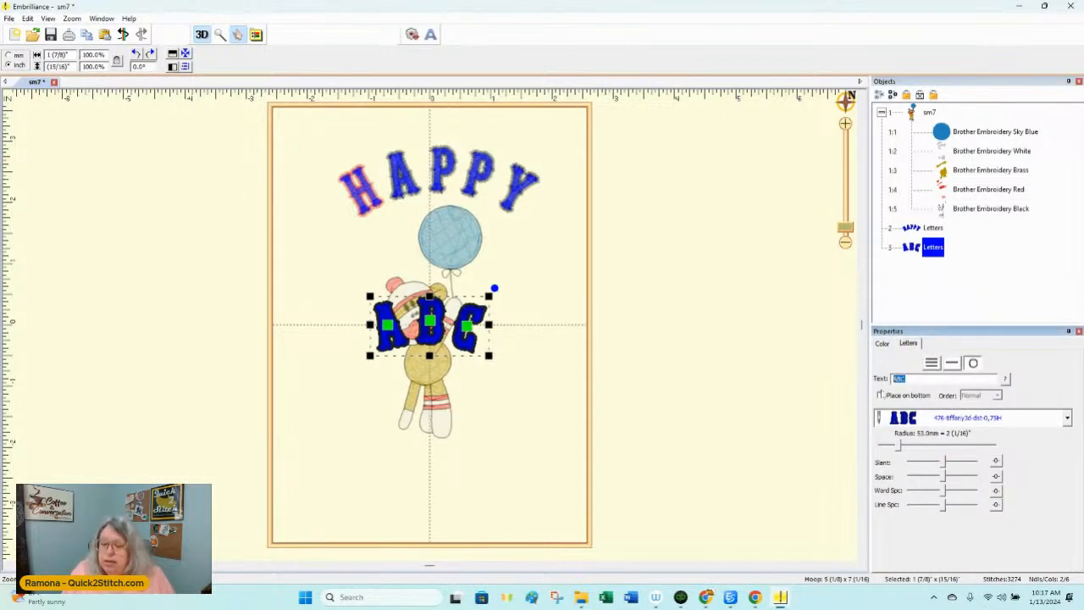
type("Birthday")
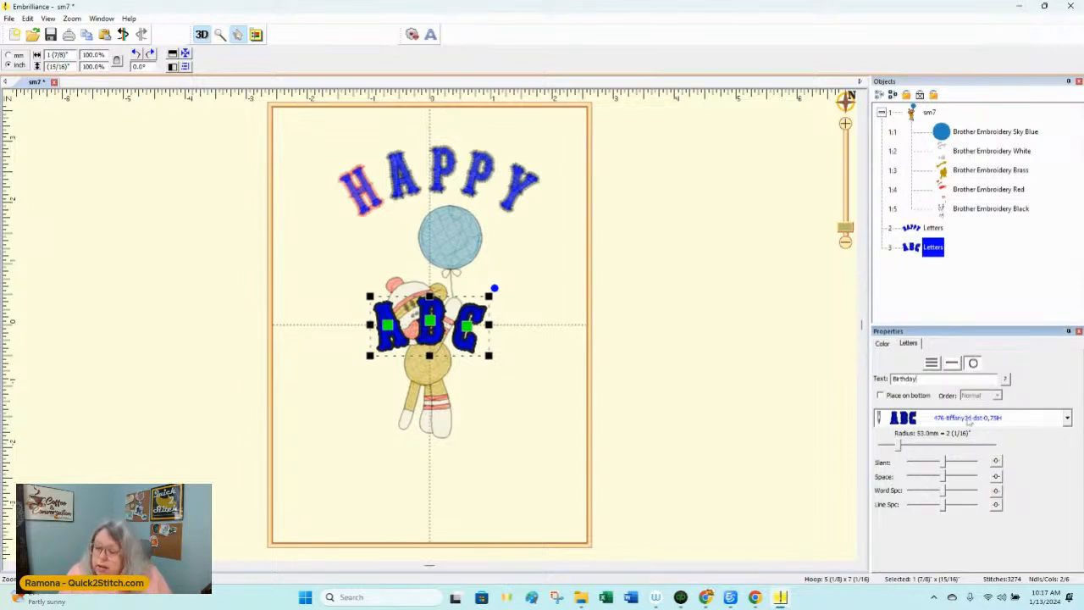
key("Return")
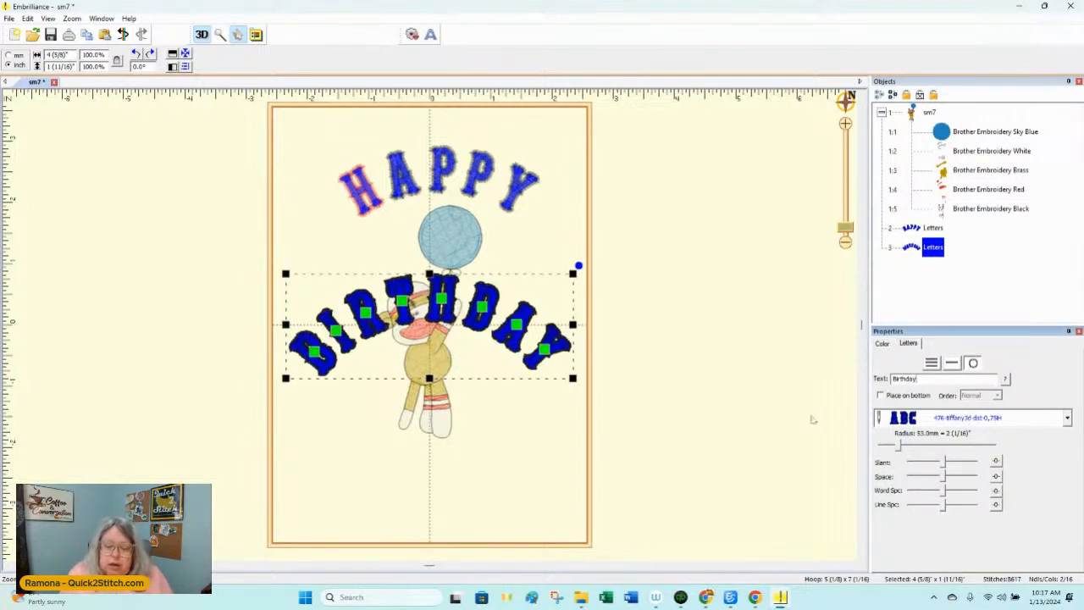
Step: Curve "Birthday" along the bottom of the circle with a 164.0 mm radius and move it below the monkey's feet
left_click_drag(897, 448, 975, 444)
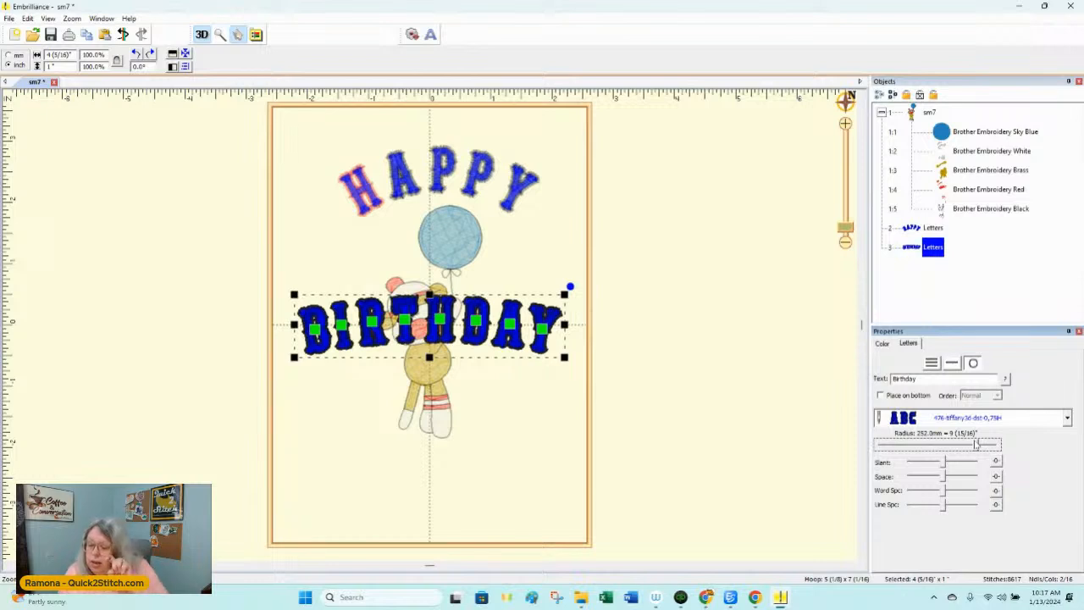
left_click(880, 396)
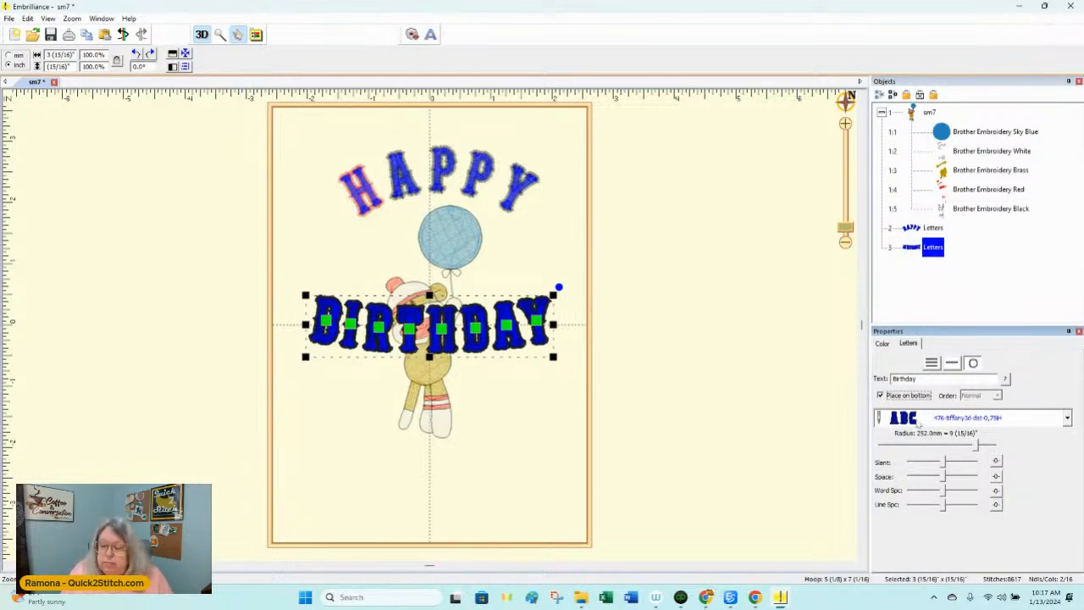
left_click_drag(976, 445, 941, 447)
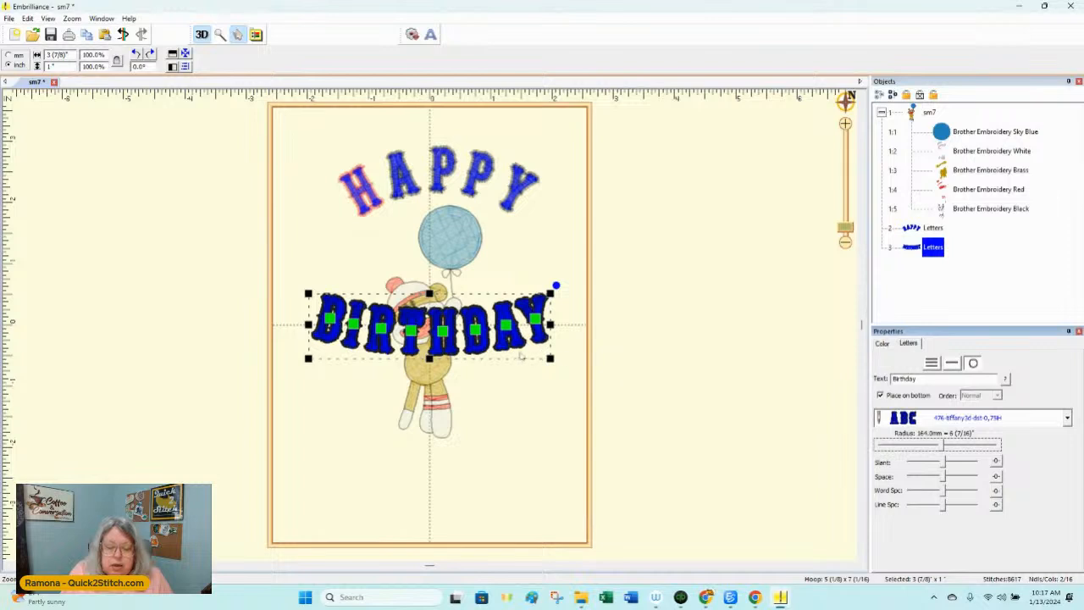
left_click_drag(521, 354, 520, 493)
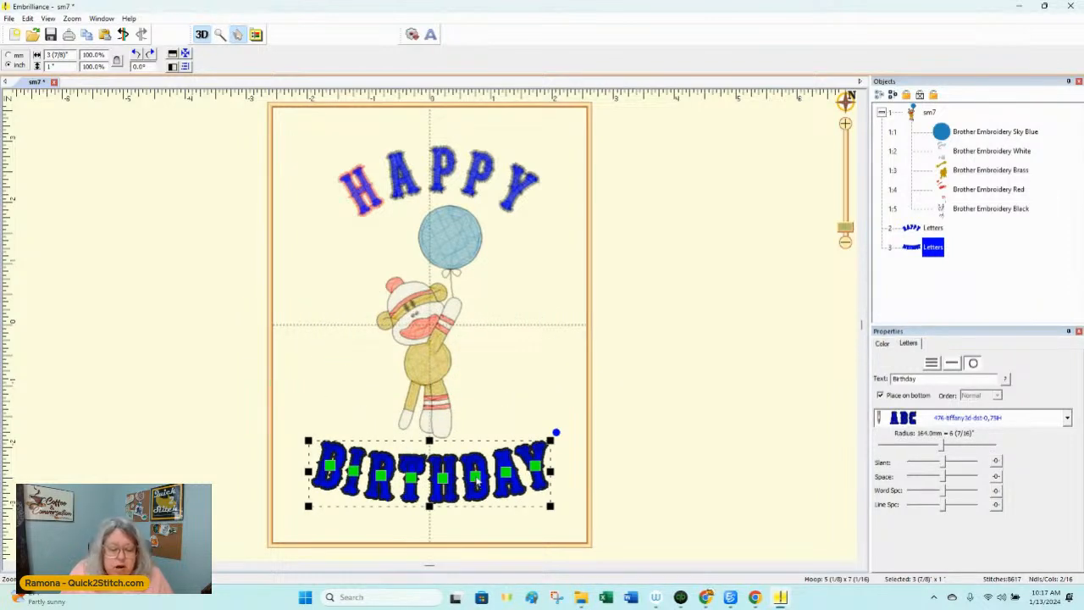
Step: Move individual "Birthday" letters: the D to the monkey's right side, the I to its left side, and the R slightly lower
left_click_drag(477, 480, 531, 334)
left_click_drag(354, 477, 327, 354)
left_click_drag(386, 479, 371, 506)
left_click(652, 319)
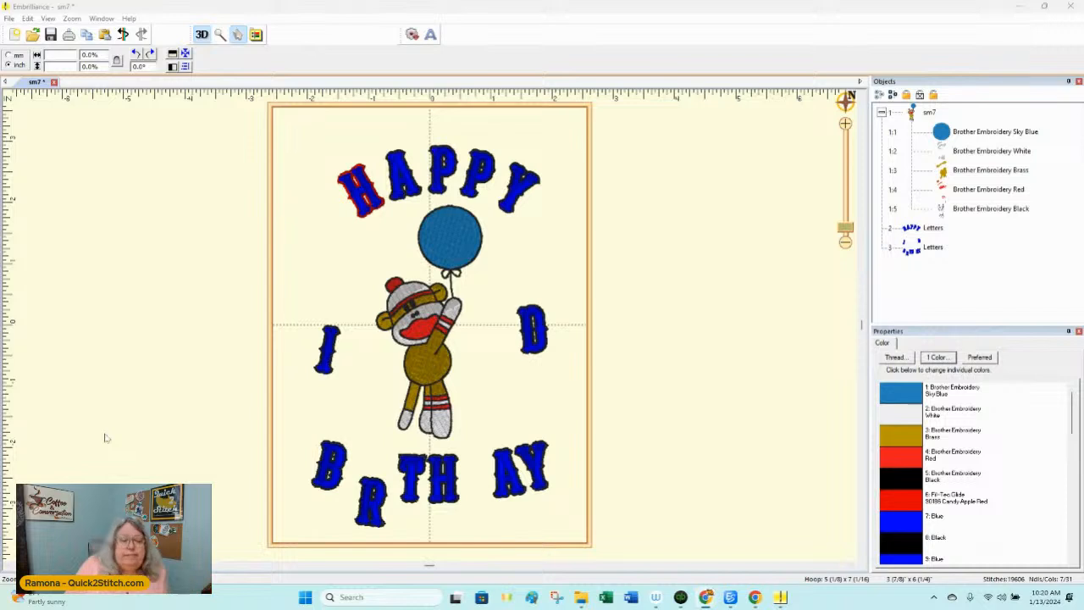
Step: Try to save the full design as stitch and working files, and dismiss the Demo message
left_click(9, 18)
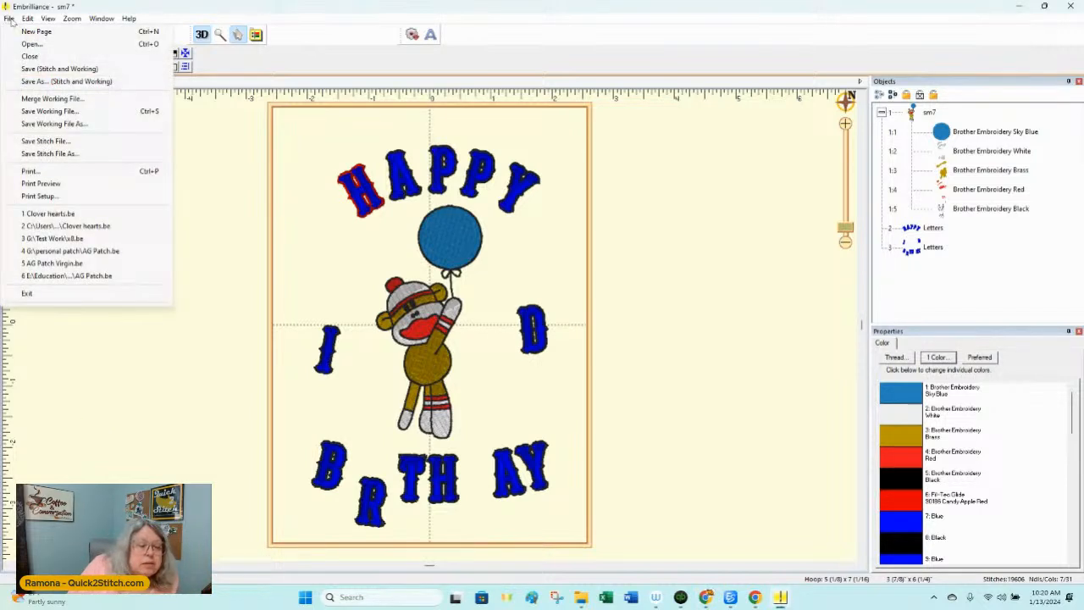
left_click(31, 74)
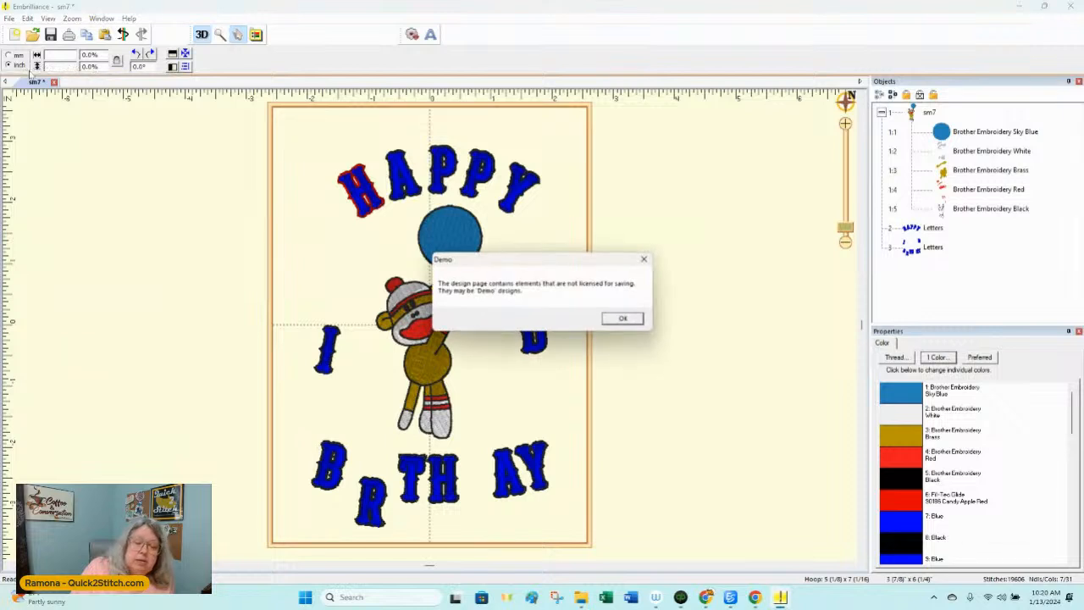
left_click(622, 319)
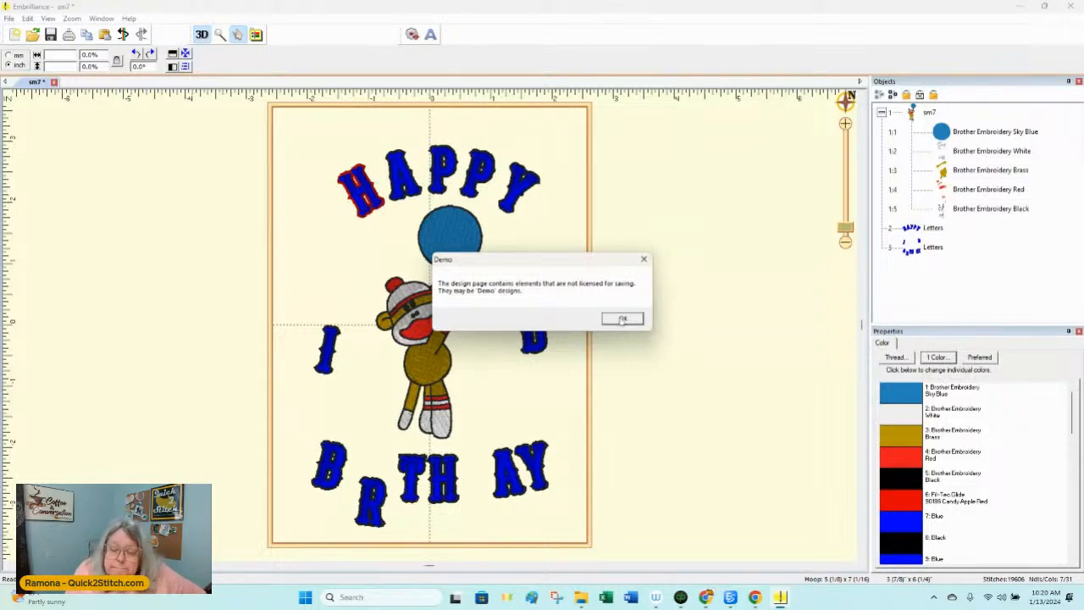
left_click(622, 320)
Step: Try saving the lettering without the balloon monkey as stitch and working files, cancel the save, and undo the monkey's deletion
left_click(421, 336)
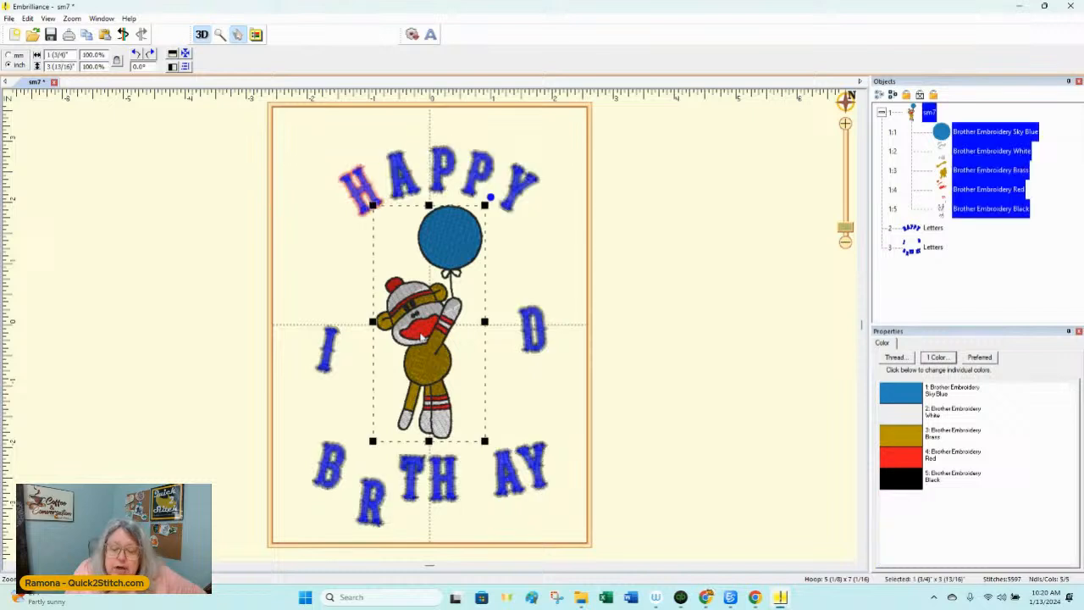
key("Delete")
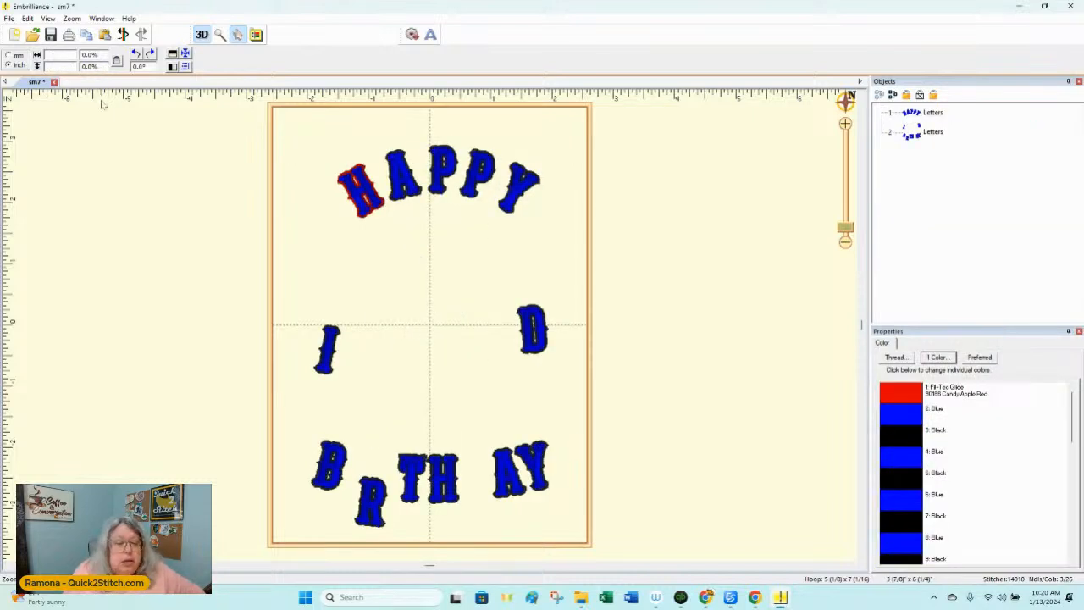
left_click(12, 20)
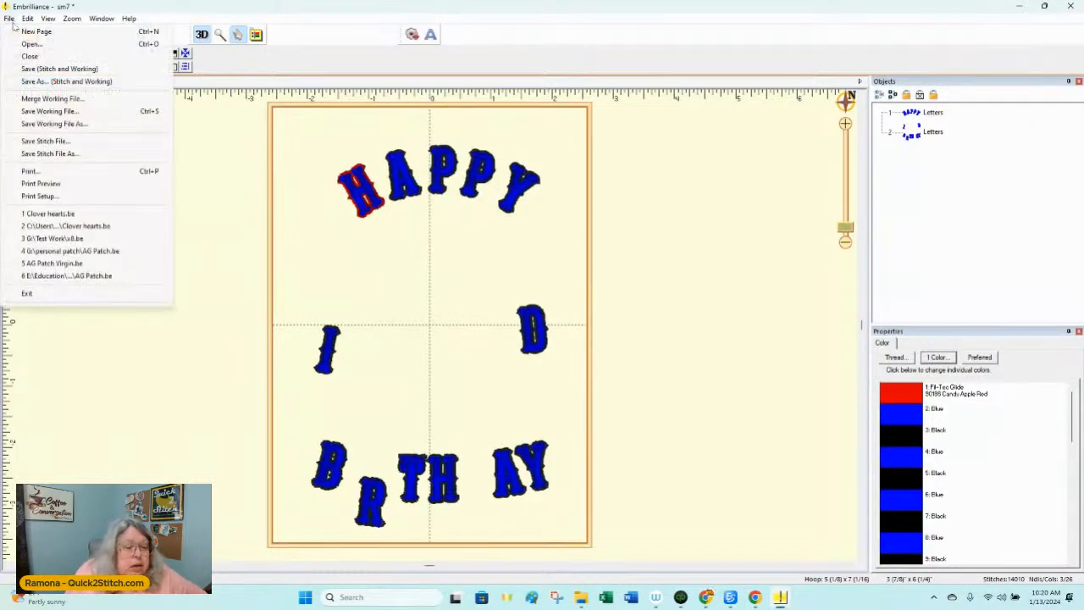
left_click(71, 71)
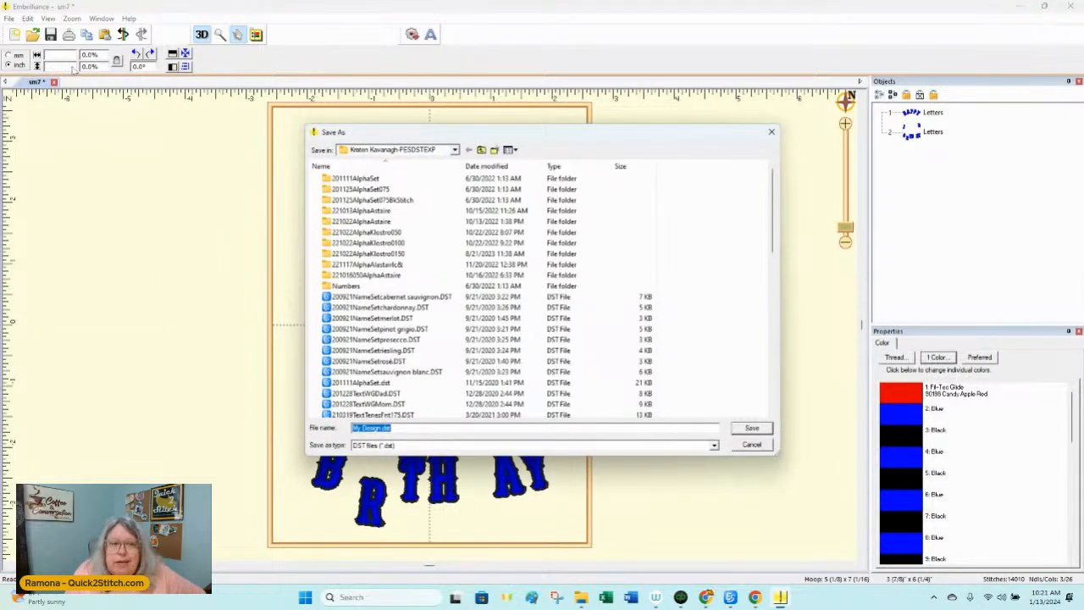
left_click(751, 445)
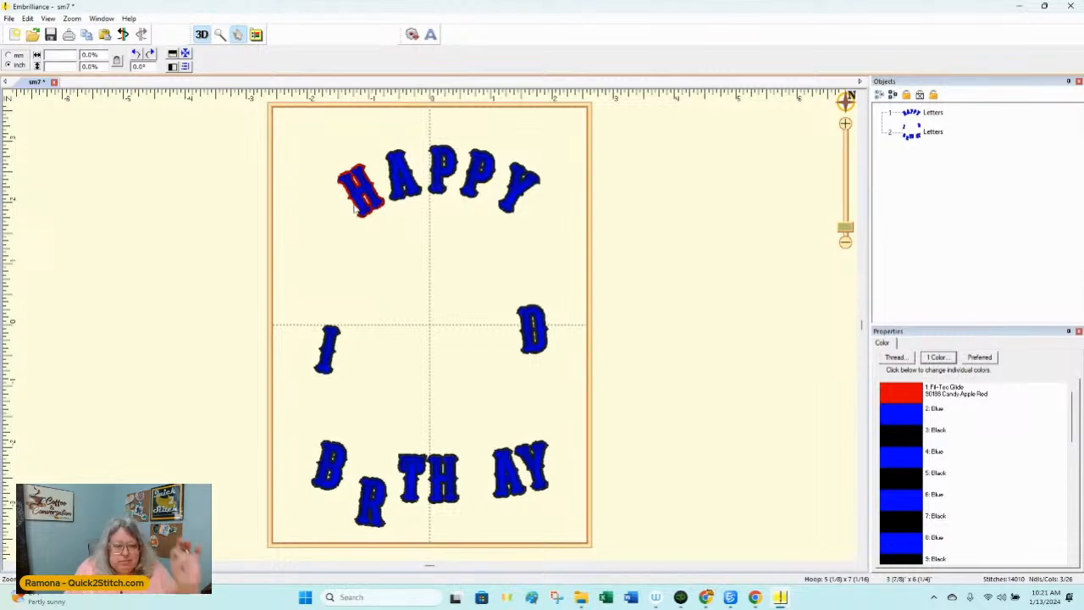
left_click(123, 34)
left_click(610, 296)
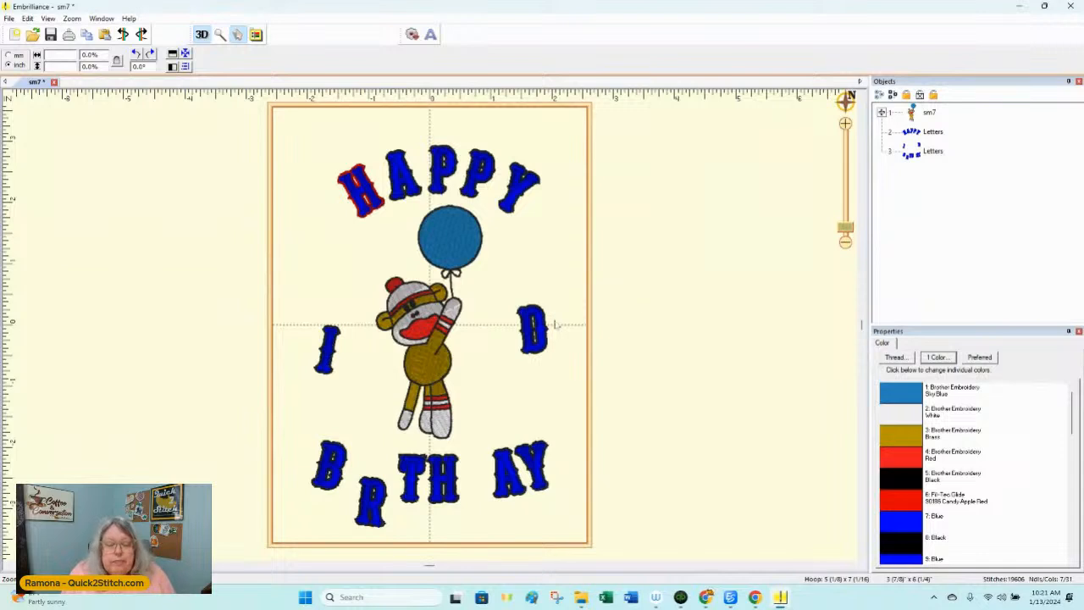
Step: Shift the balloon monkey slightly to the left between the letters I and D, leaving nothing selected
mouse_move(425, 339)
left_mouse_down()
mouse_move(333, 320)
mouse_move(372, 344)
mouse_move(416, 341)
left_mouse_up()
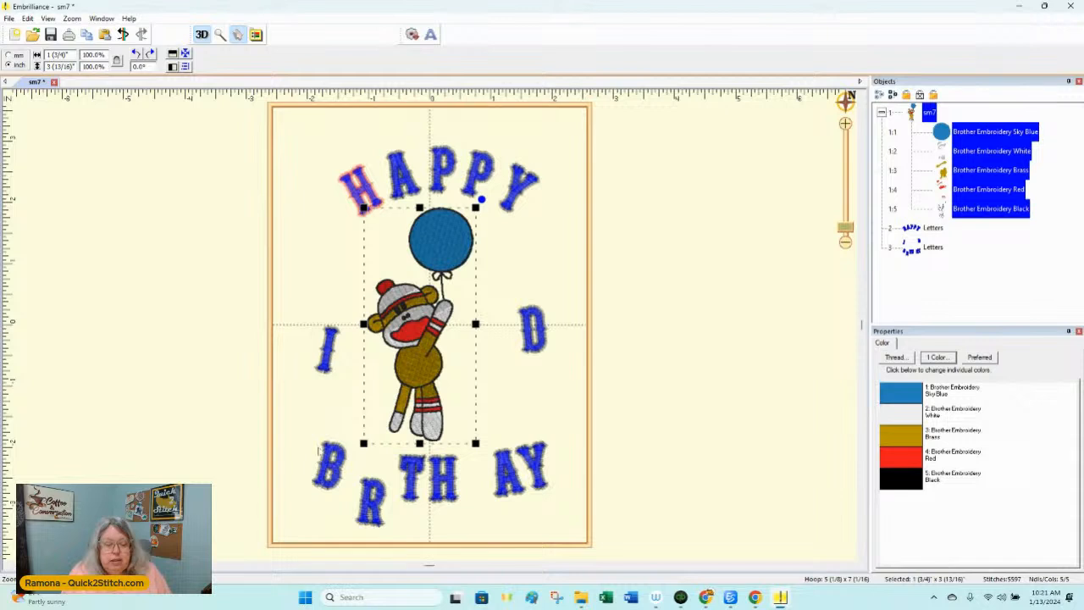
left_click(735, 325)
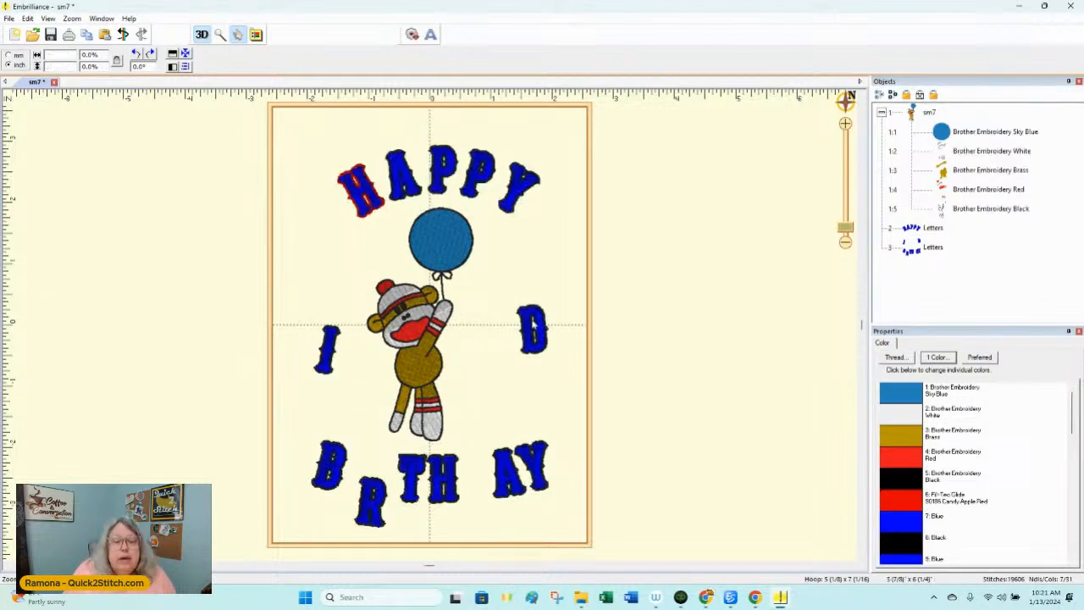
Step: Delete the balloon monkey and start saving the remaining lettering as stitch and working files in the Downloads folder
left_click(420, 337)
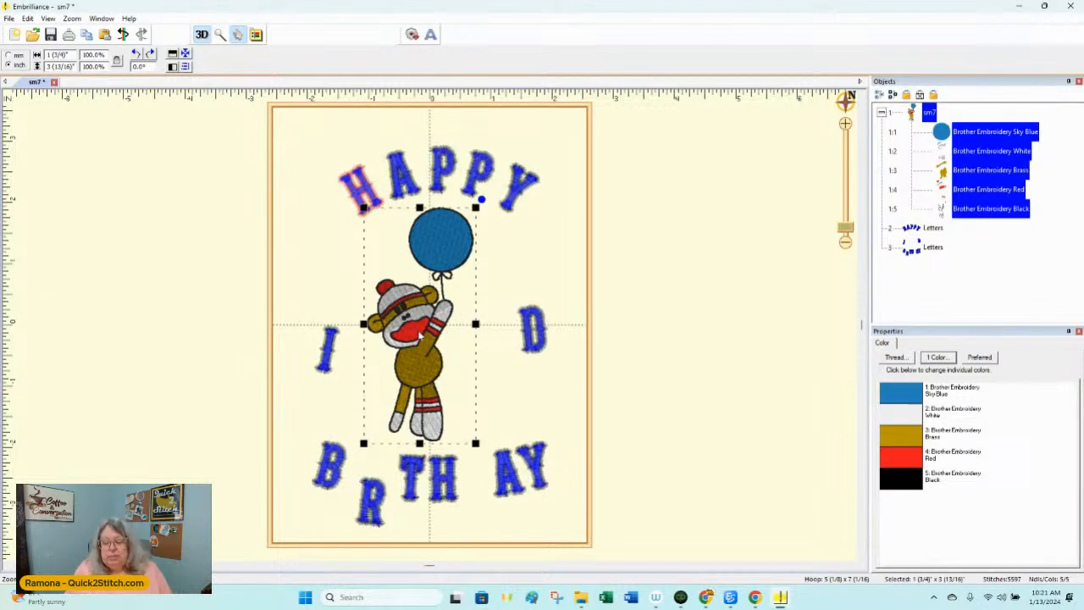
key("Delete")
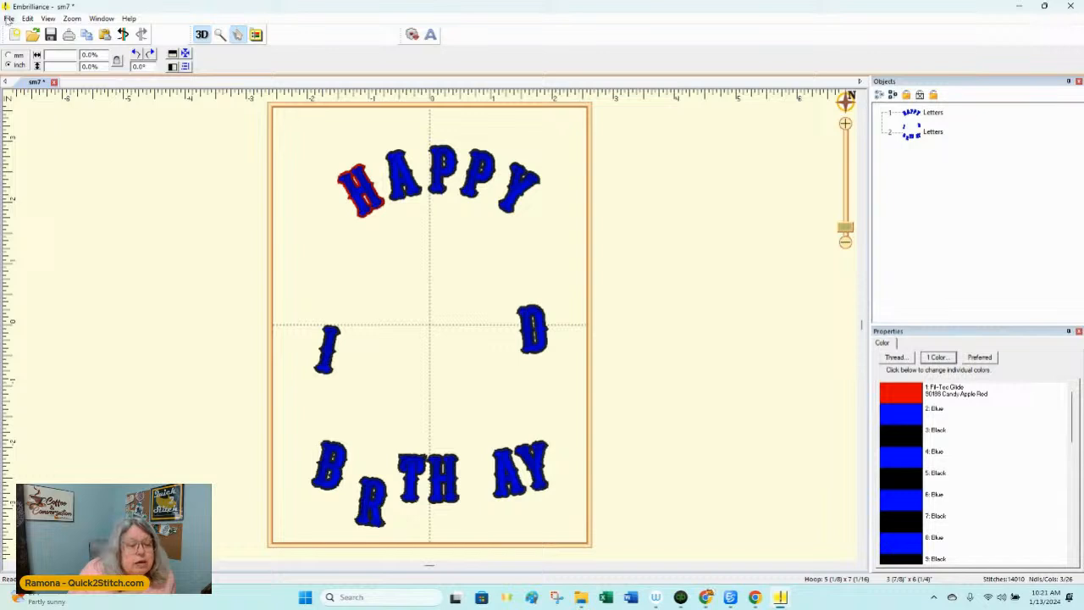
left_click(9, 19)
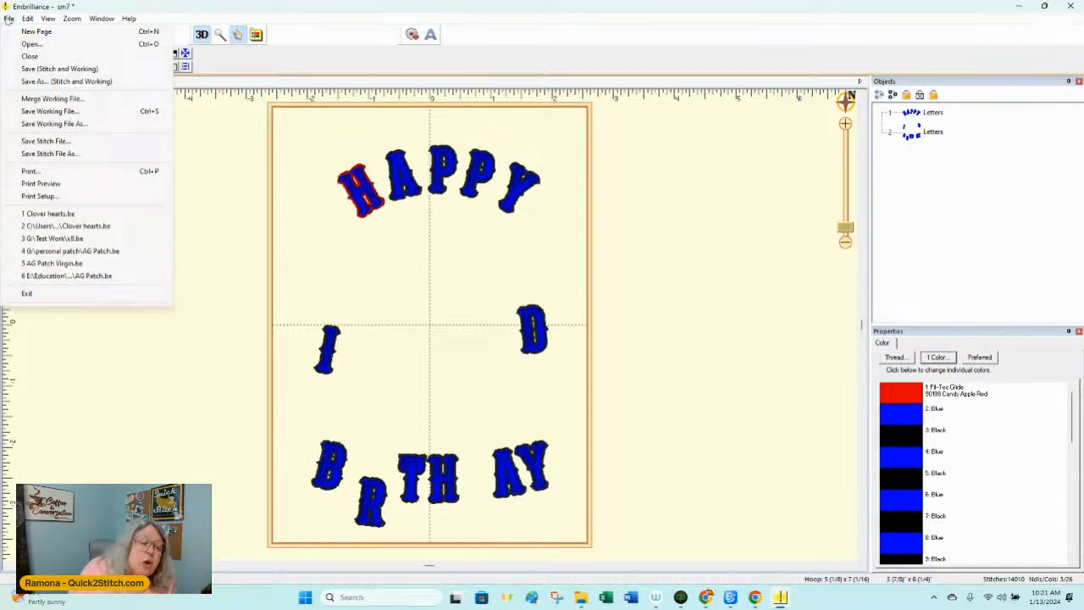
left_click(58, 69)
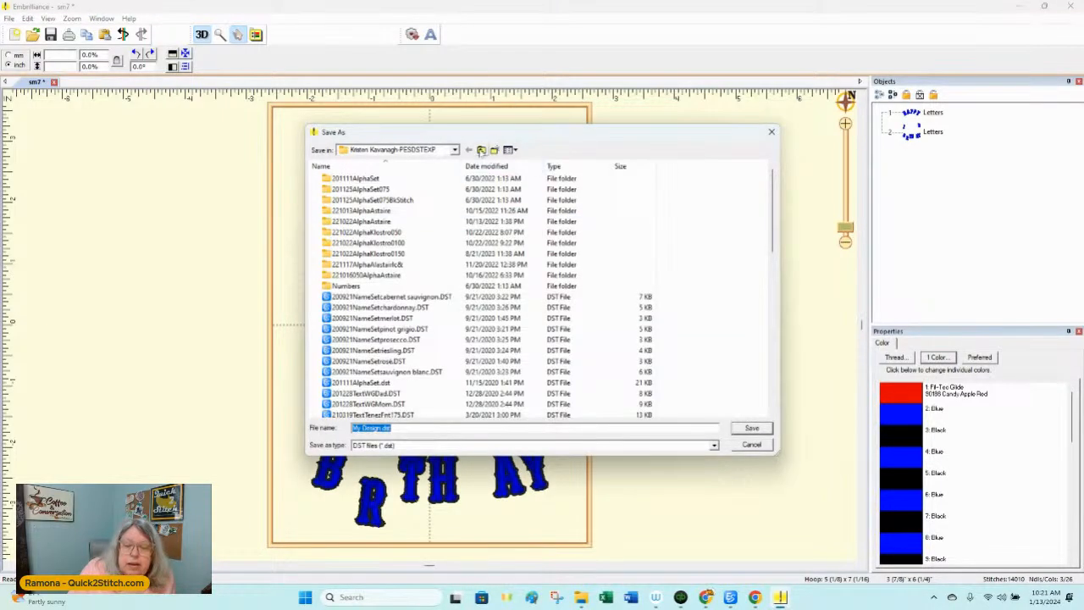
left_click(481, 150)
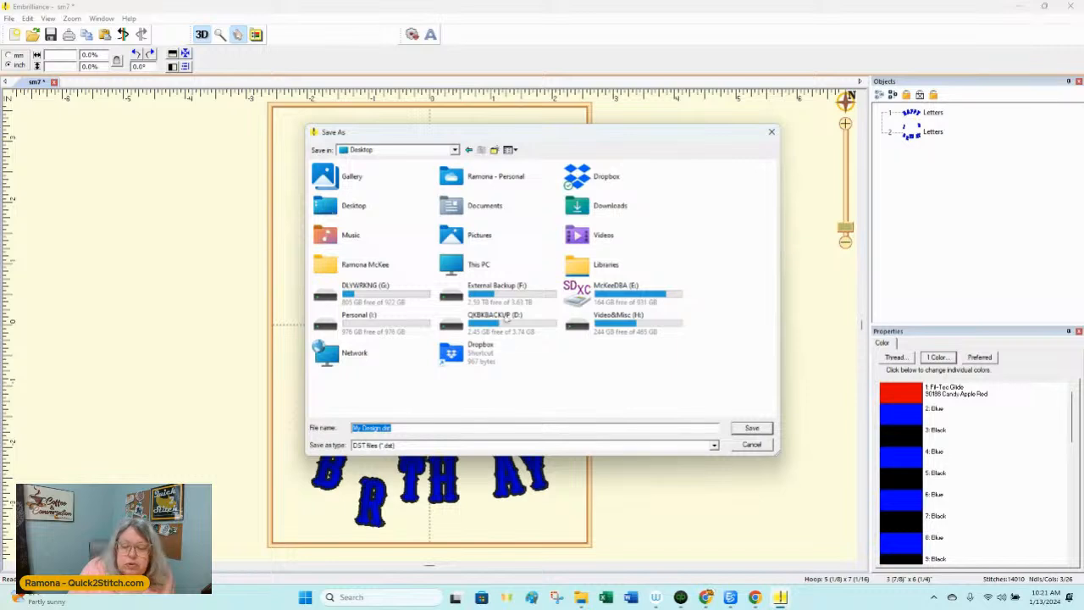
double_click(622, 210)
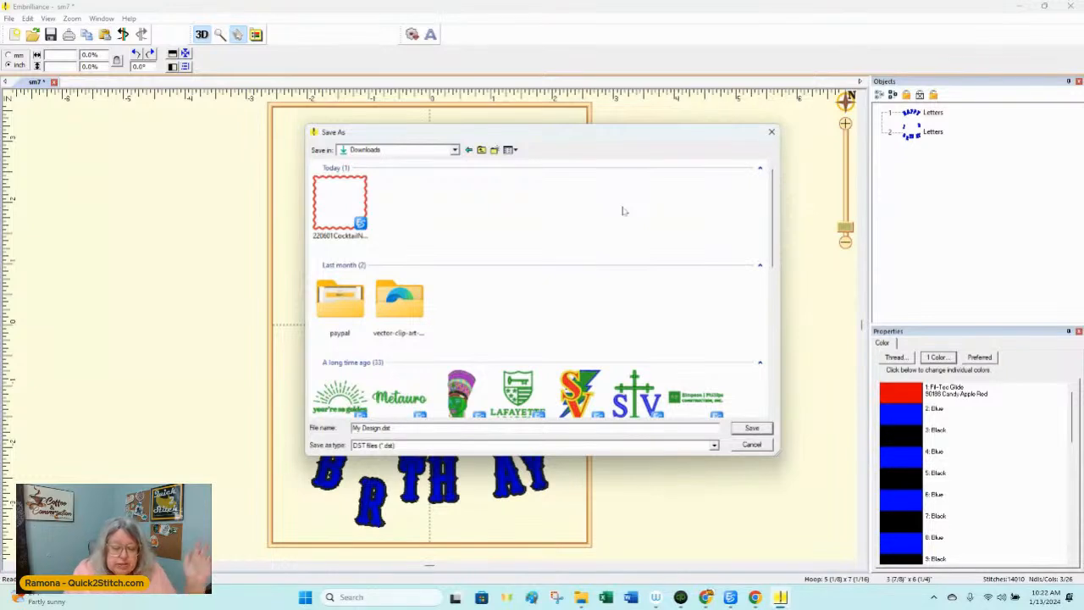
Step: Examine the stitch file formats available for saving the lettering, and cancel the save
left_click(407, 447)
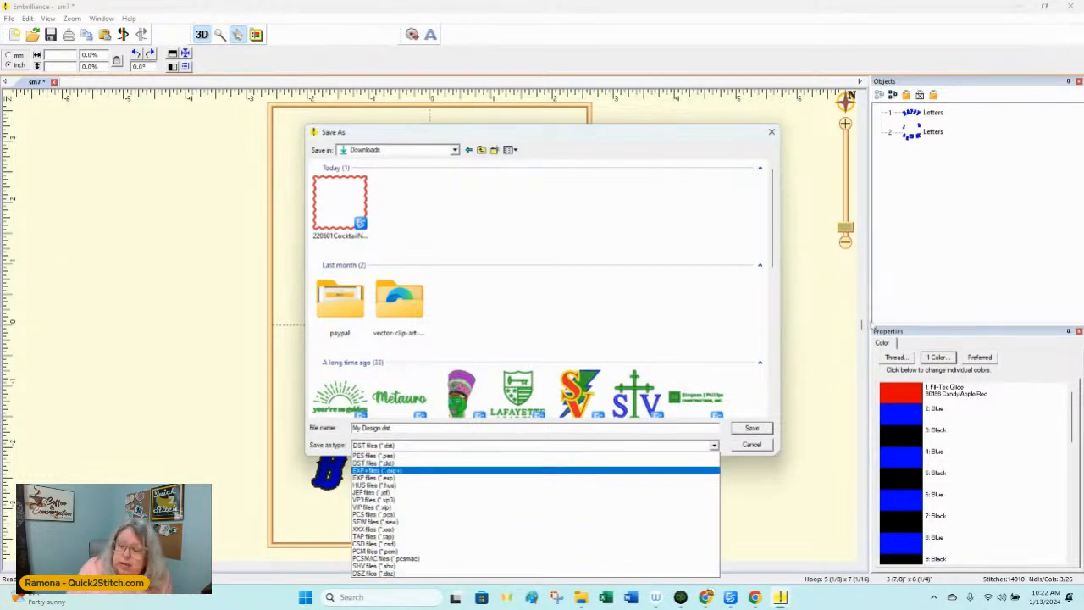
left_click(863, 327)
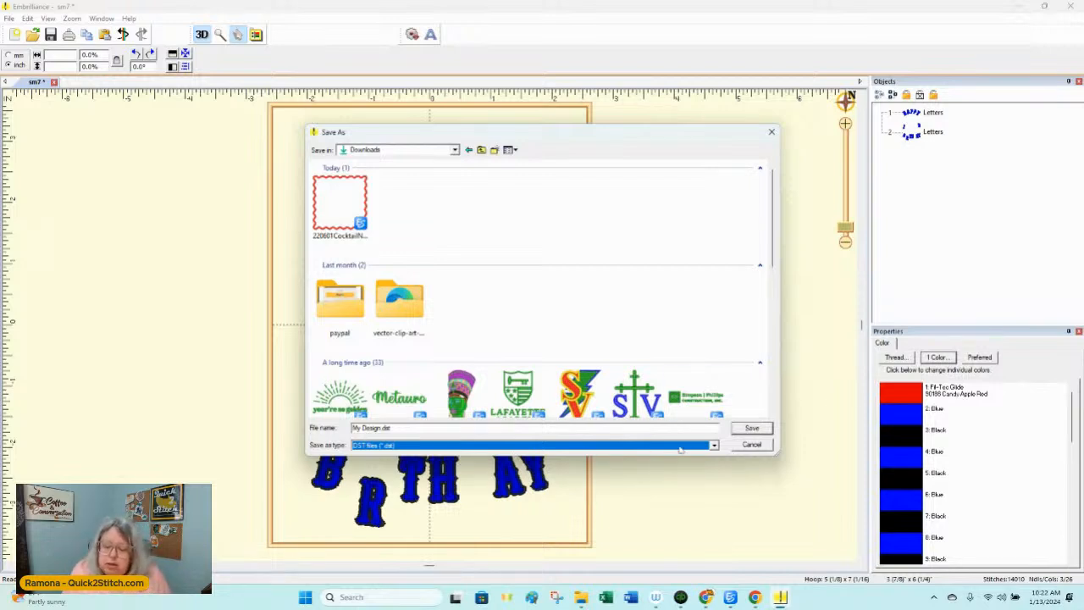
left_click(714, 445)
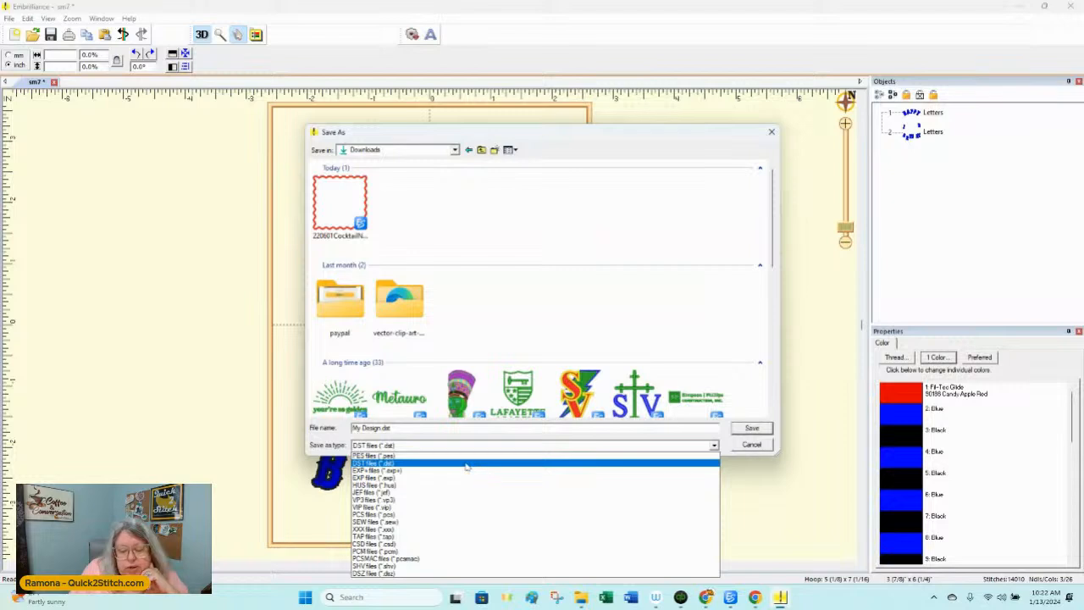
left_click(752, 445)
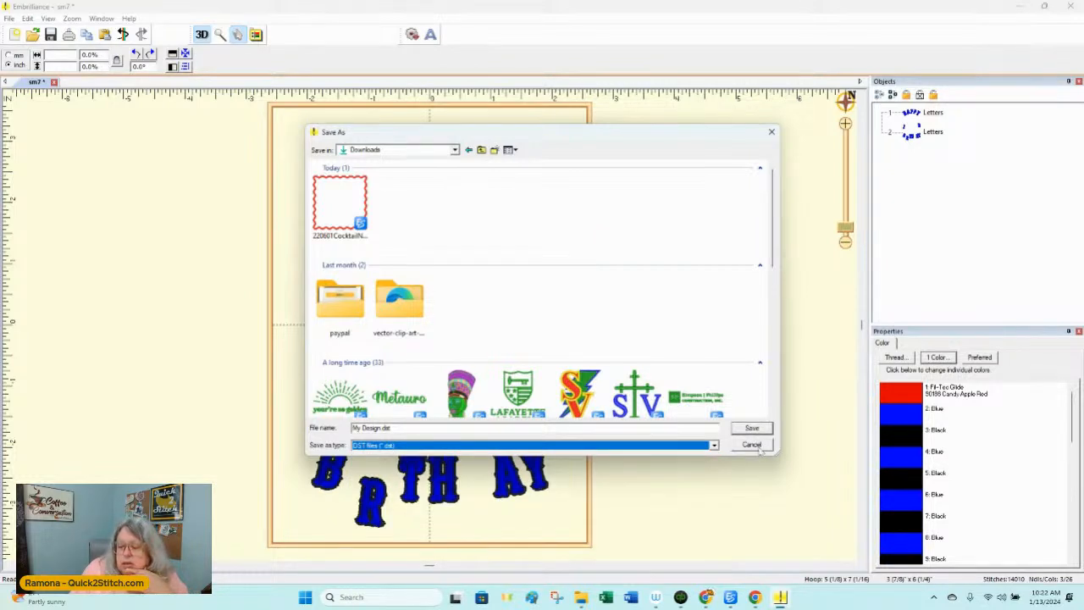
left_click(759, 448)
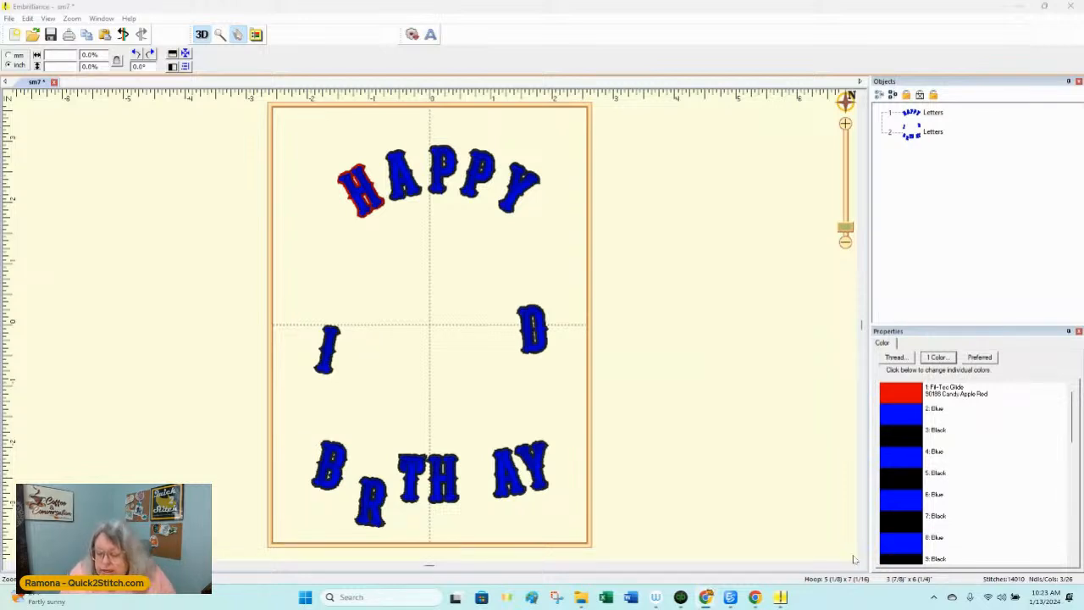
Step: Switch to the Chrome browser and open embrilliance.com in a new tab
mouse_move(763, 604)
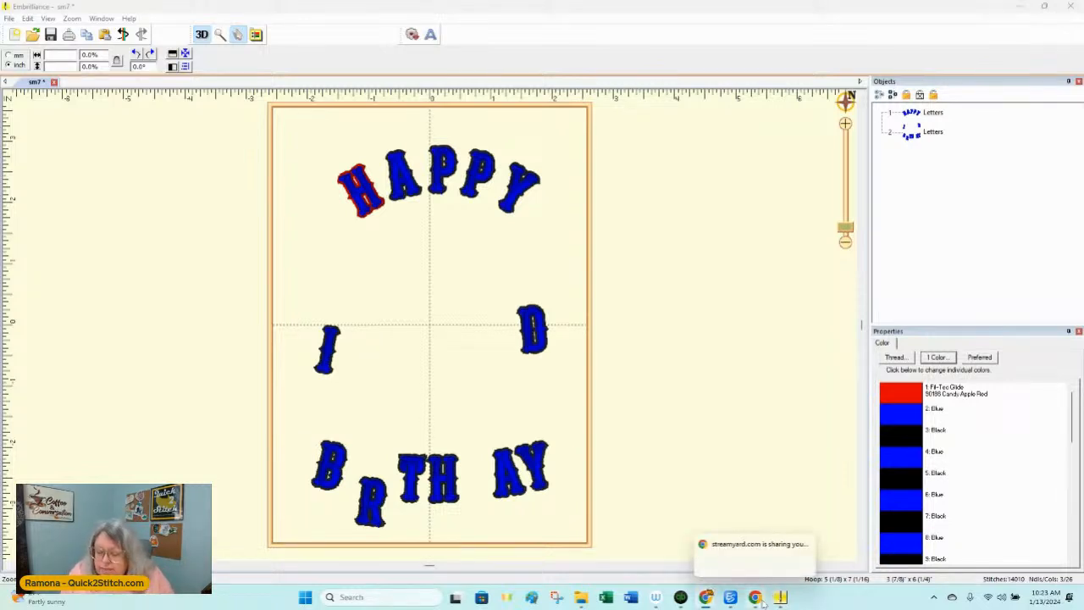
mouse_move(708, 600)
left_click(753, 550)
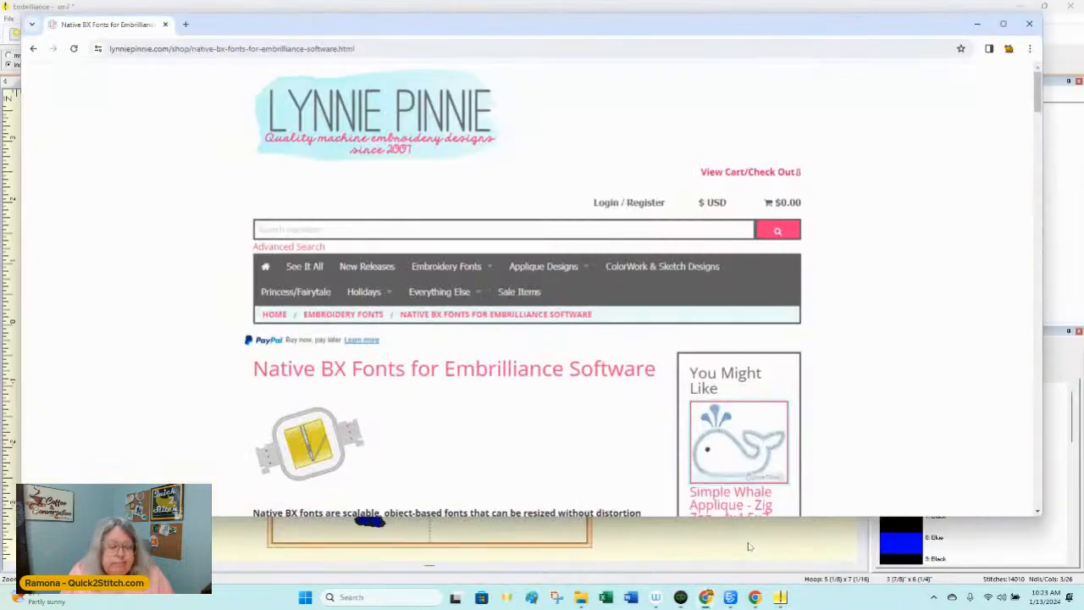
left_click(185, 23)
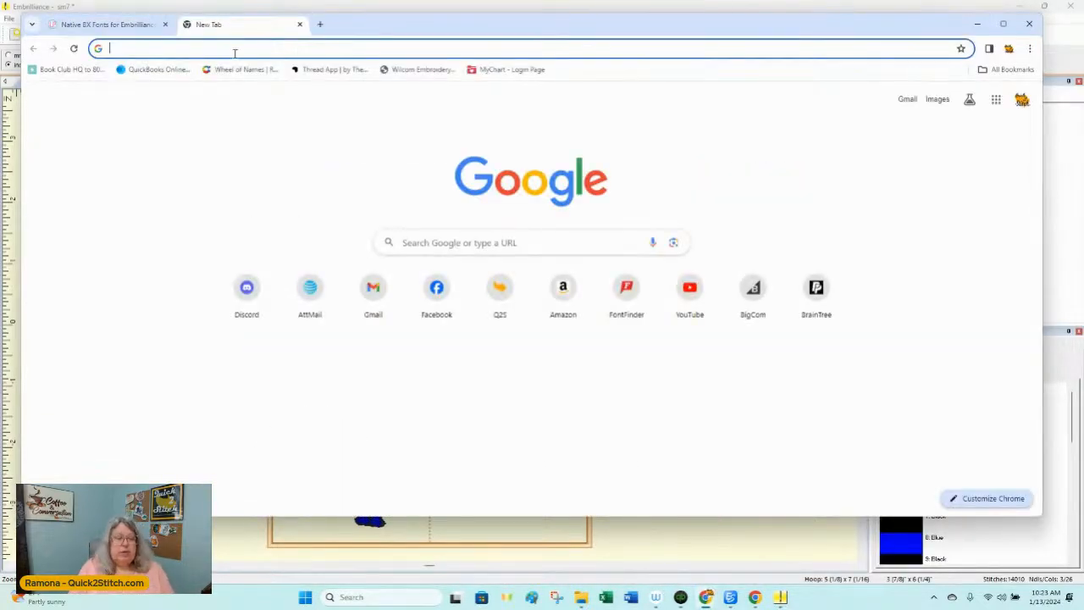
type("embrilliance.com")
key("Return")
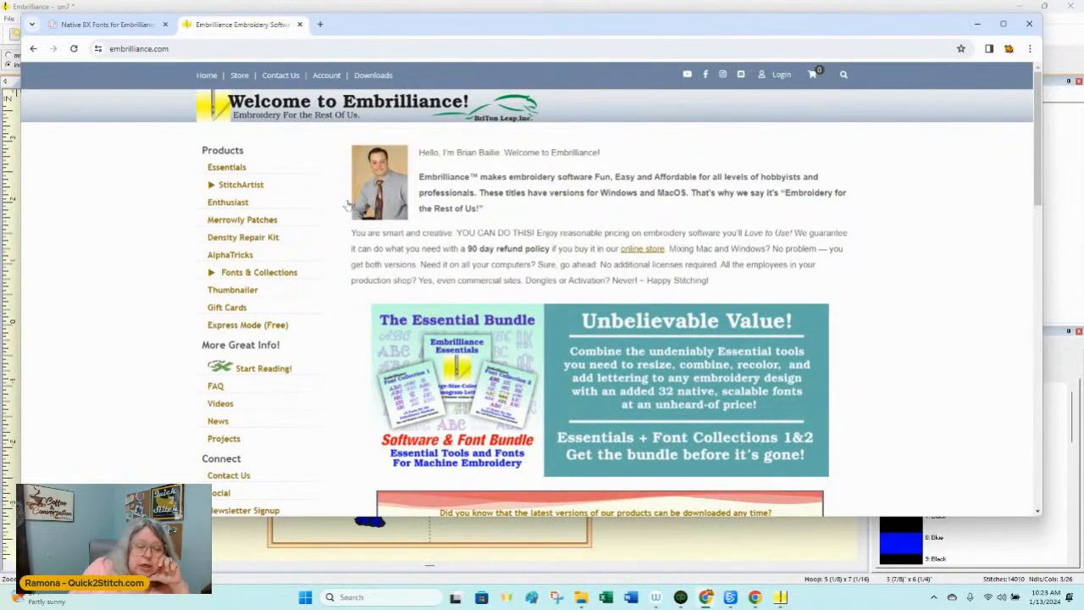
Step: Open the Embrilliance Essentials product page and examine its price, included fonts and list of features
left_click(236, 173)
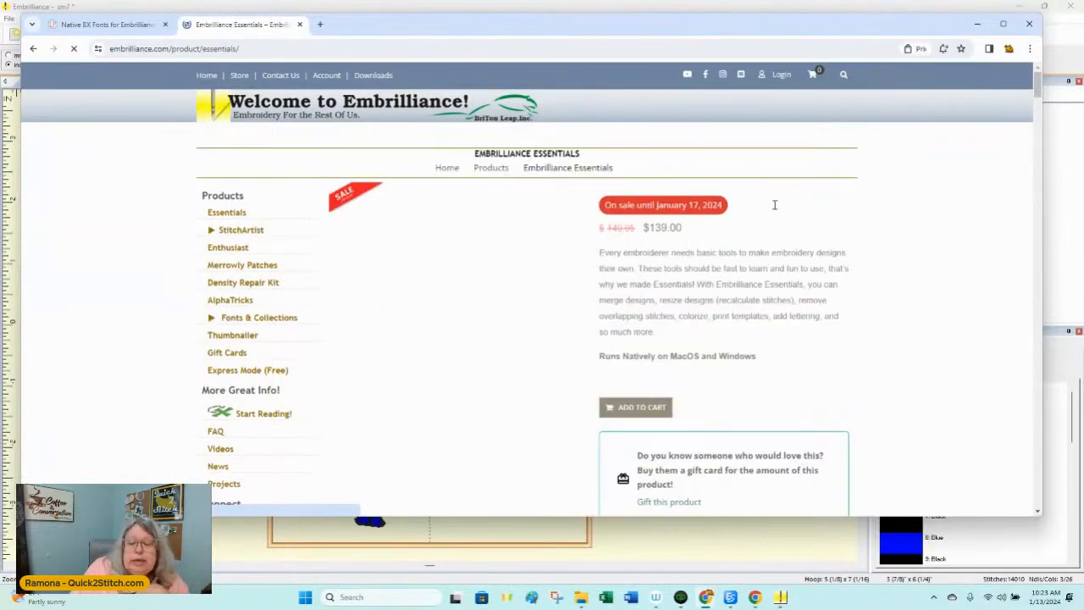
scroll(789, 220, "down", 2)
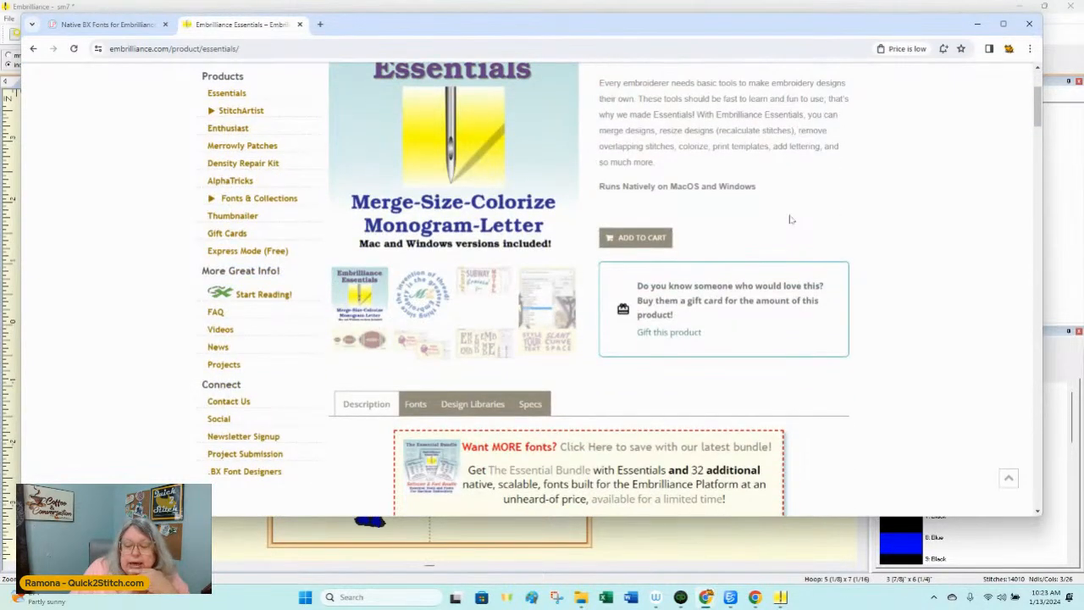
scroll(789, 219, "down", 2)
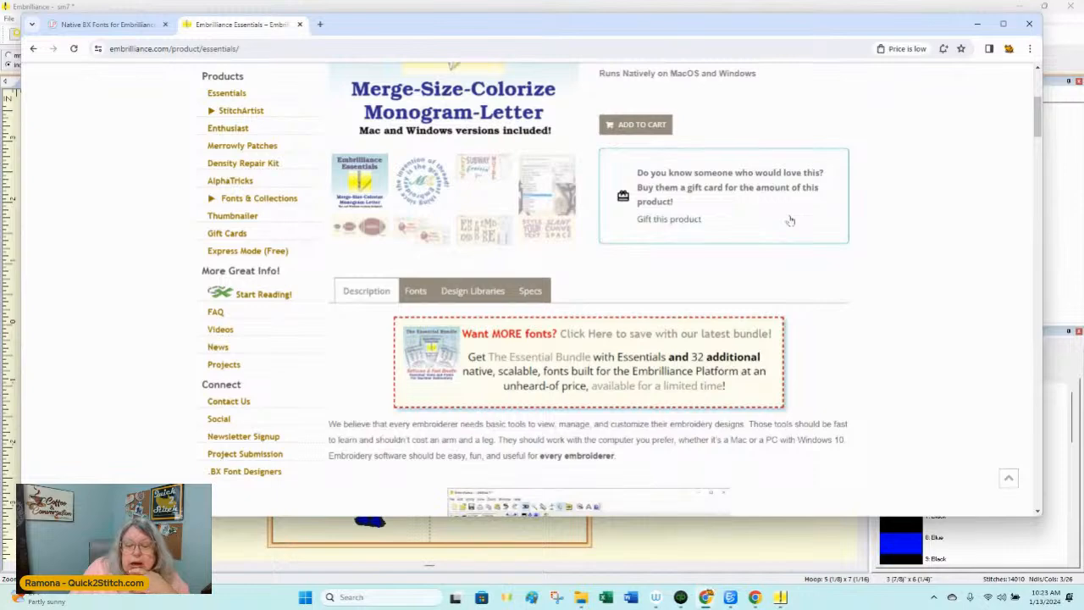
scroll(789, 219, "down", 6)
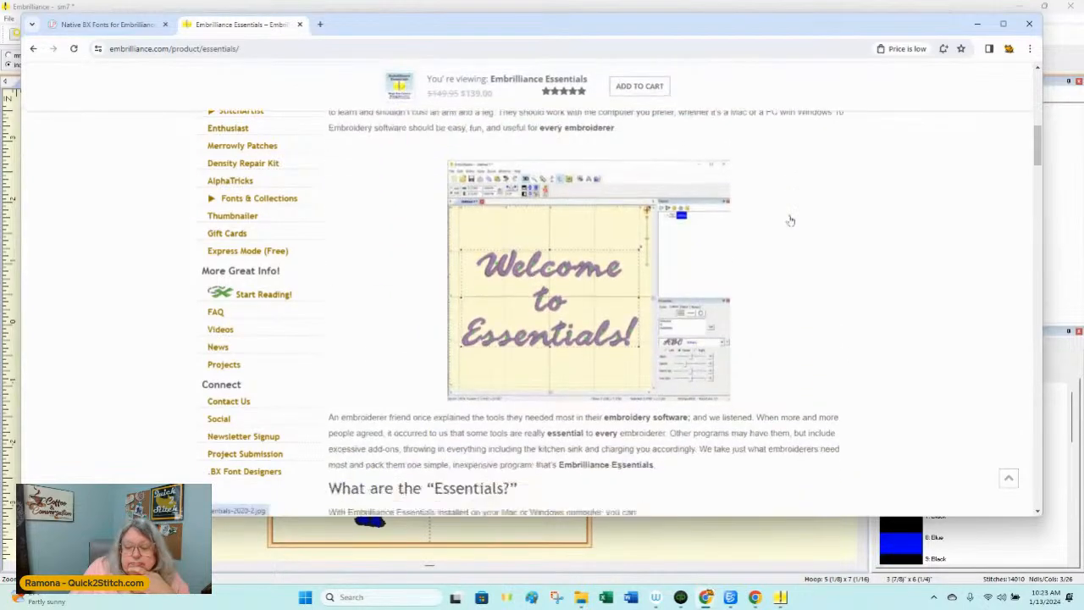
scroll(790, 219, "down", 2)
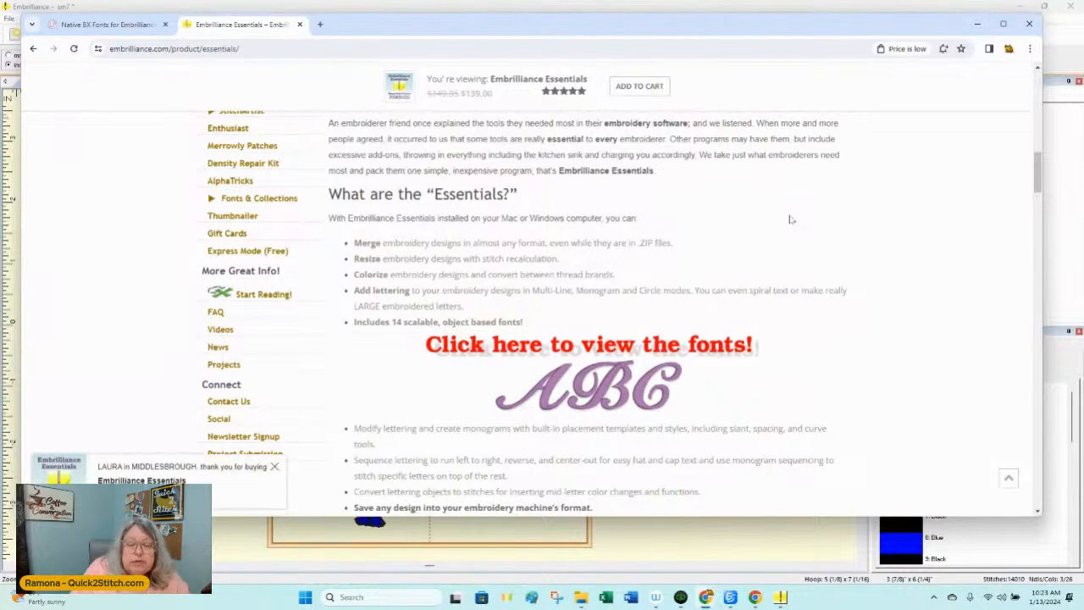
scroll(789, 219, "down", 1)
scroll(789, 219, "down", 4)
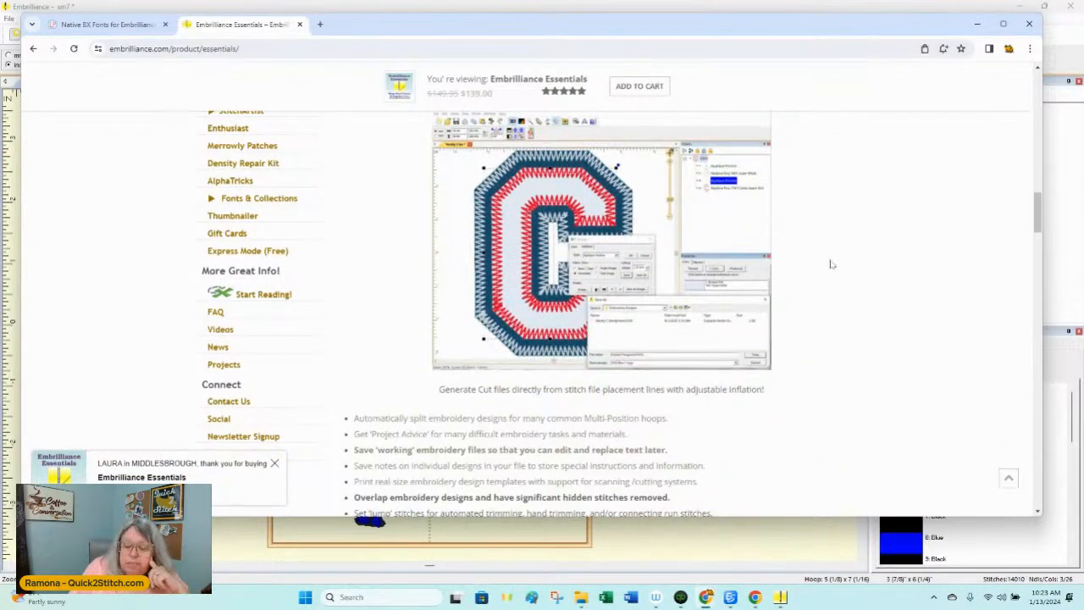
scroll(830, 264, "down", 2)
scroll(830, 265, "down", 2)
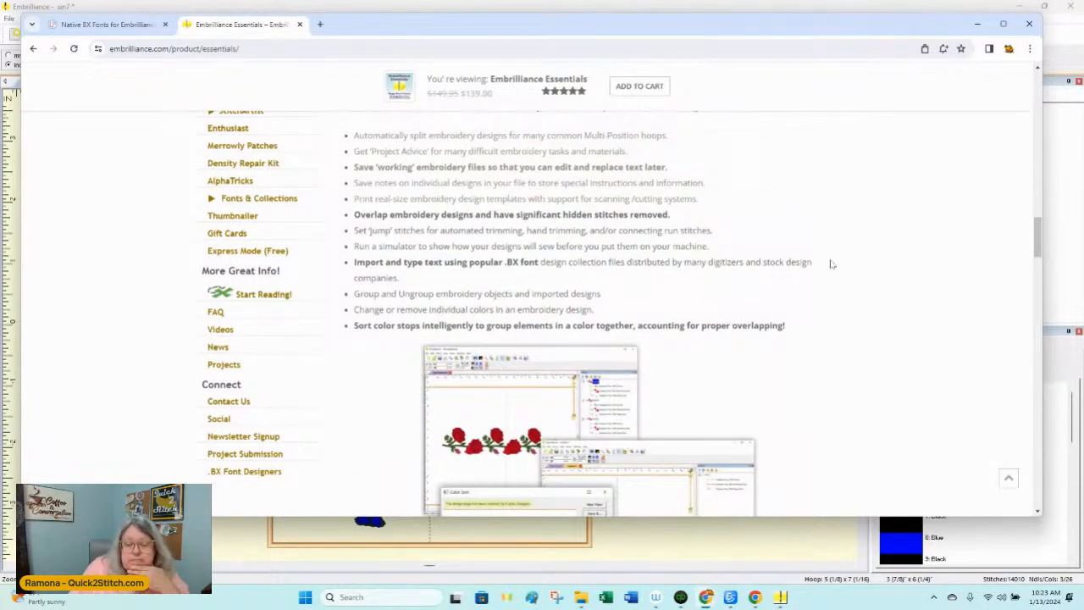
scroll(831, 264, "down", 6)
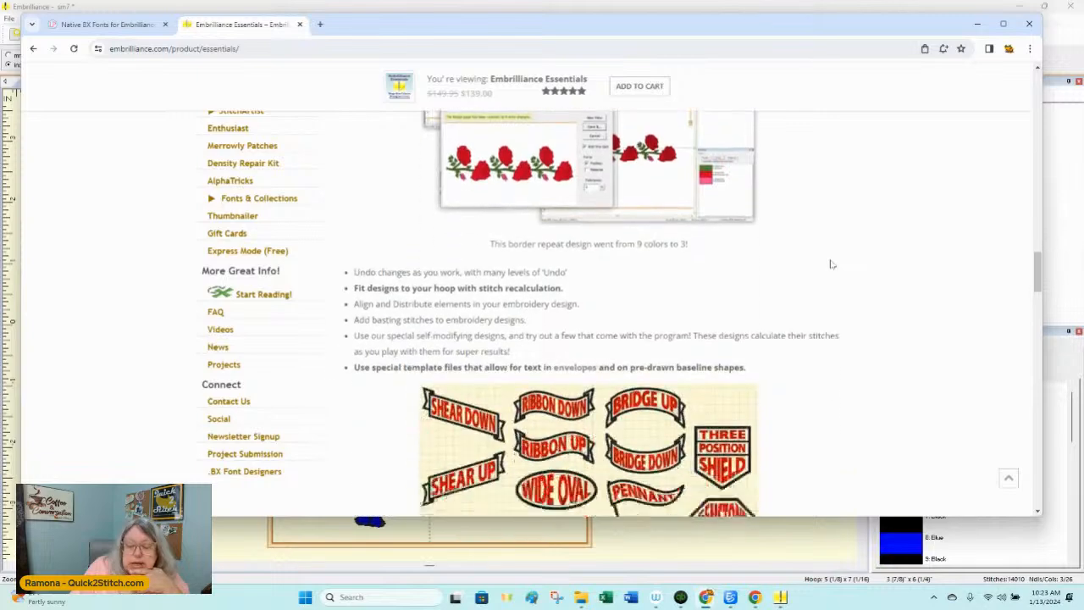
scroll(830, 264, "down", 5)
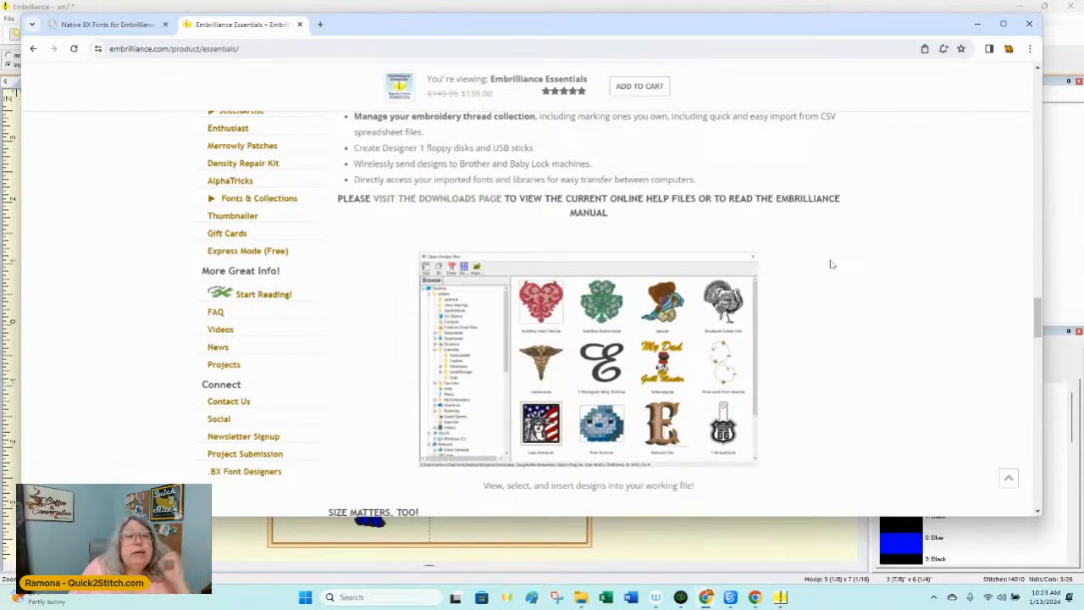
scroll(831, 265, "up", 12)
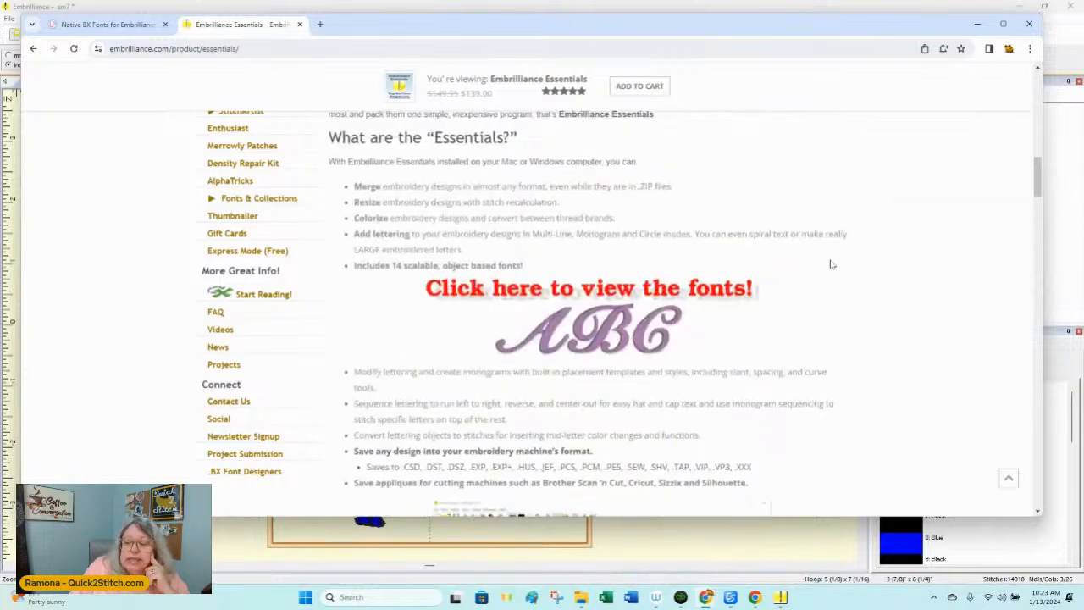
scroll(831, 264, "up", 5)
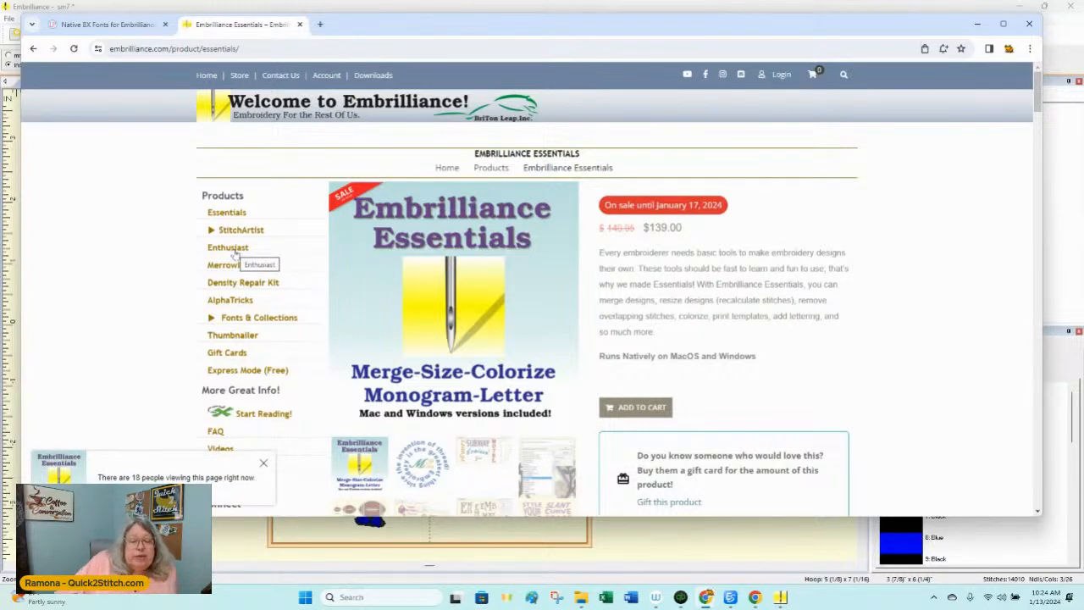
Step: Open the Embrilliance Enthusiast product page and examine its price and description
left_click(228, 248)
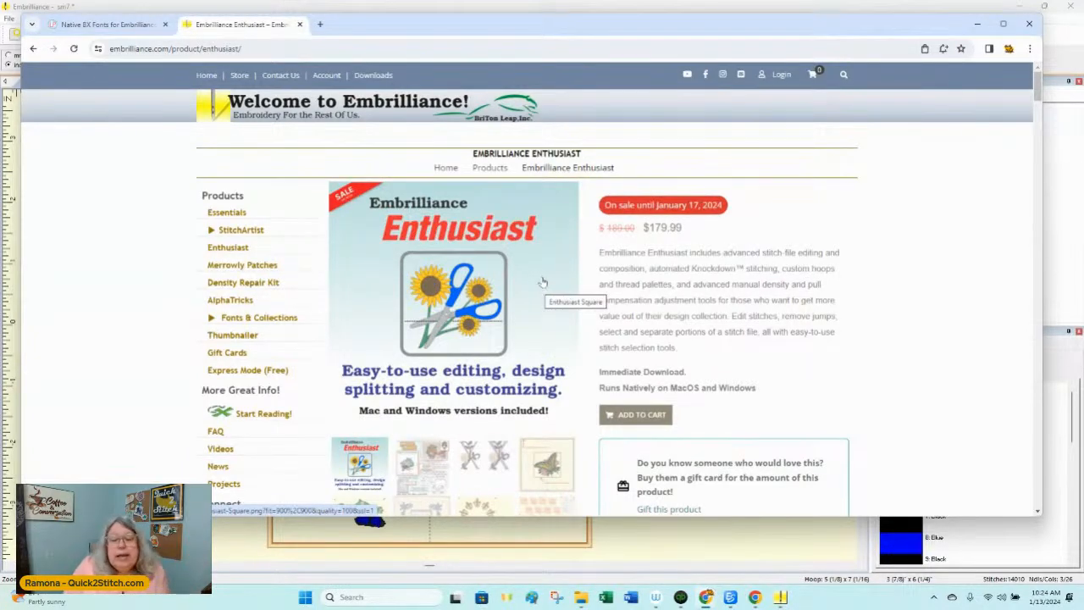
scroll(543, 282, "down", 2)
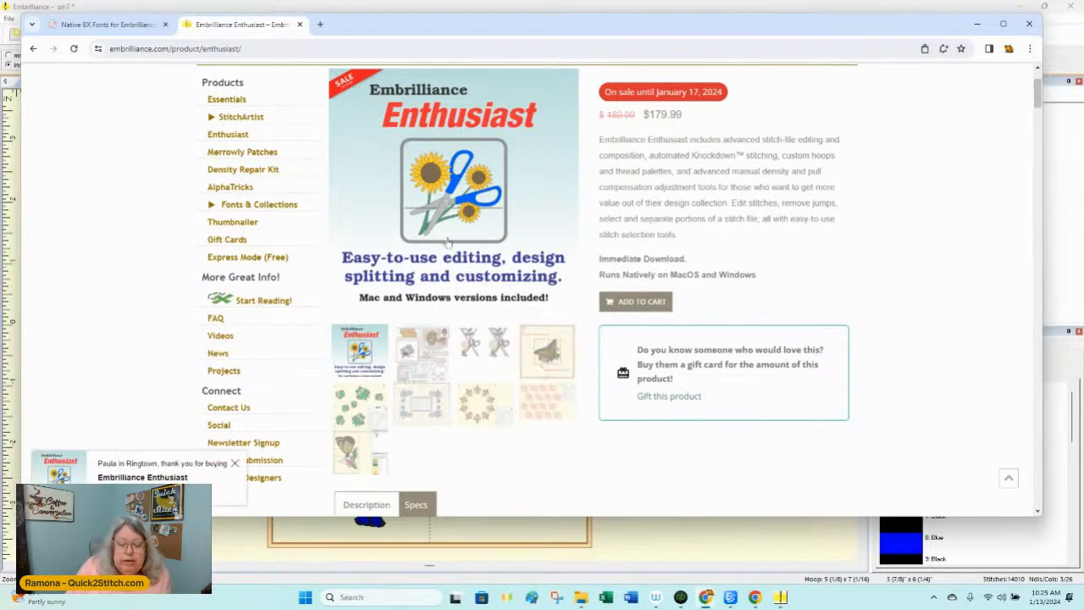
scroll(442, 231, "down", 3)
scroll(443, 233, "down", 1)
scroll(457, 221, "up", 5)
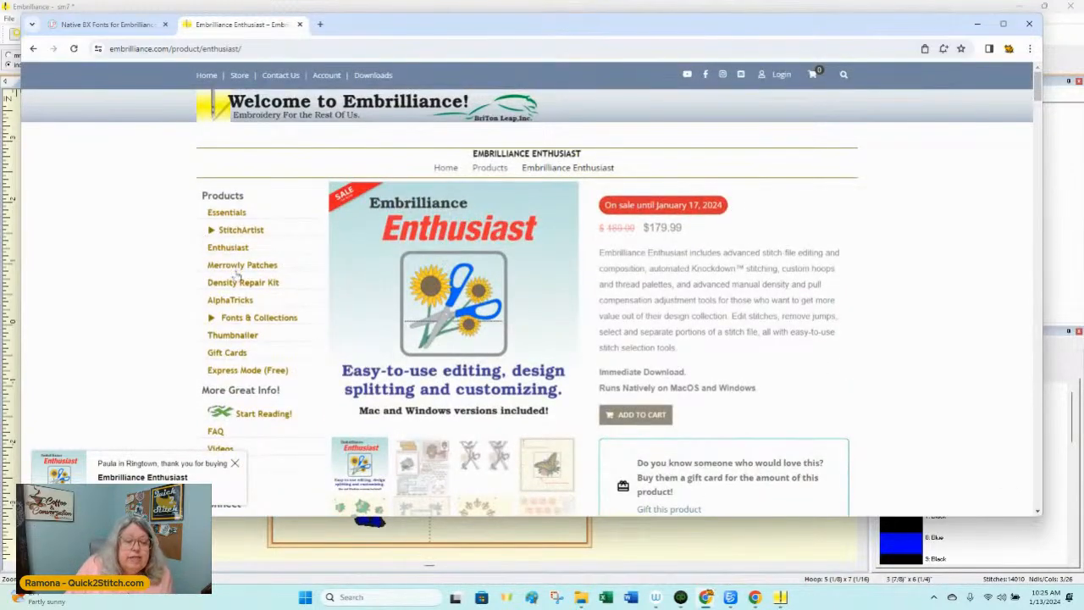
Step: Open the Density Repair Kit product page
left_click(243, 283)
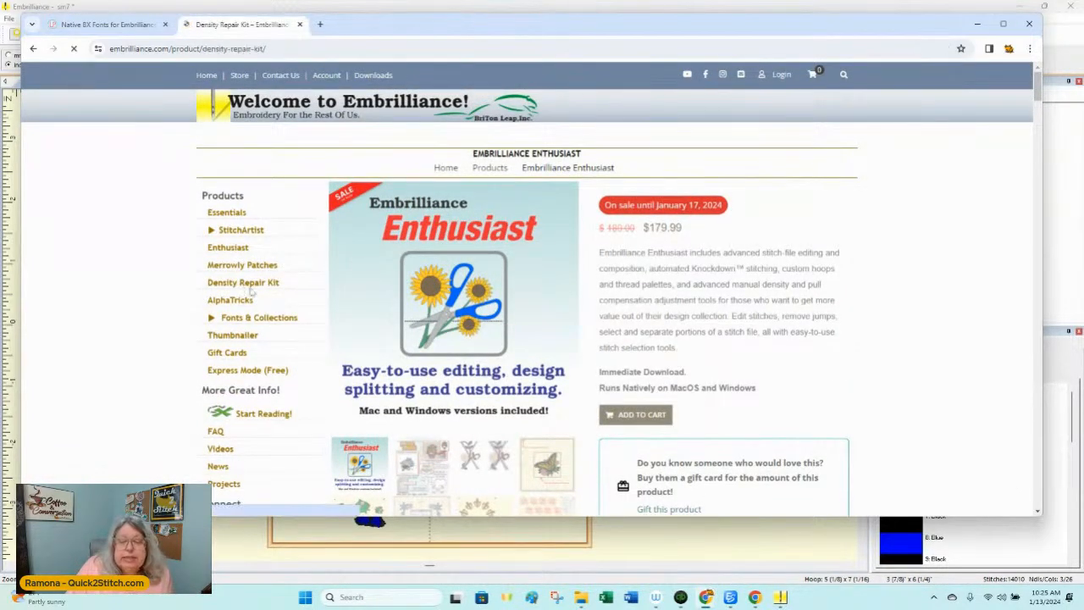